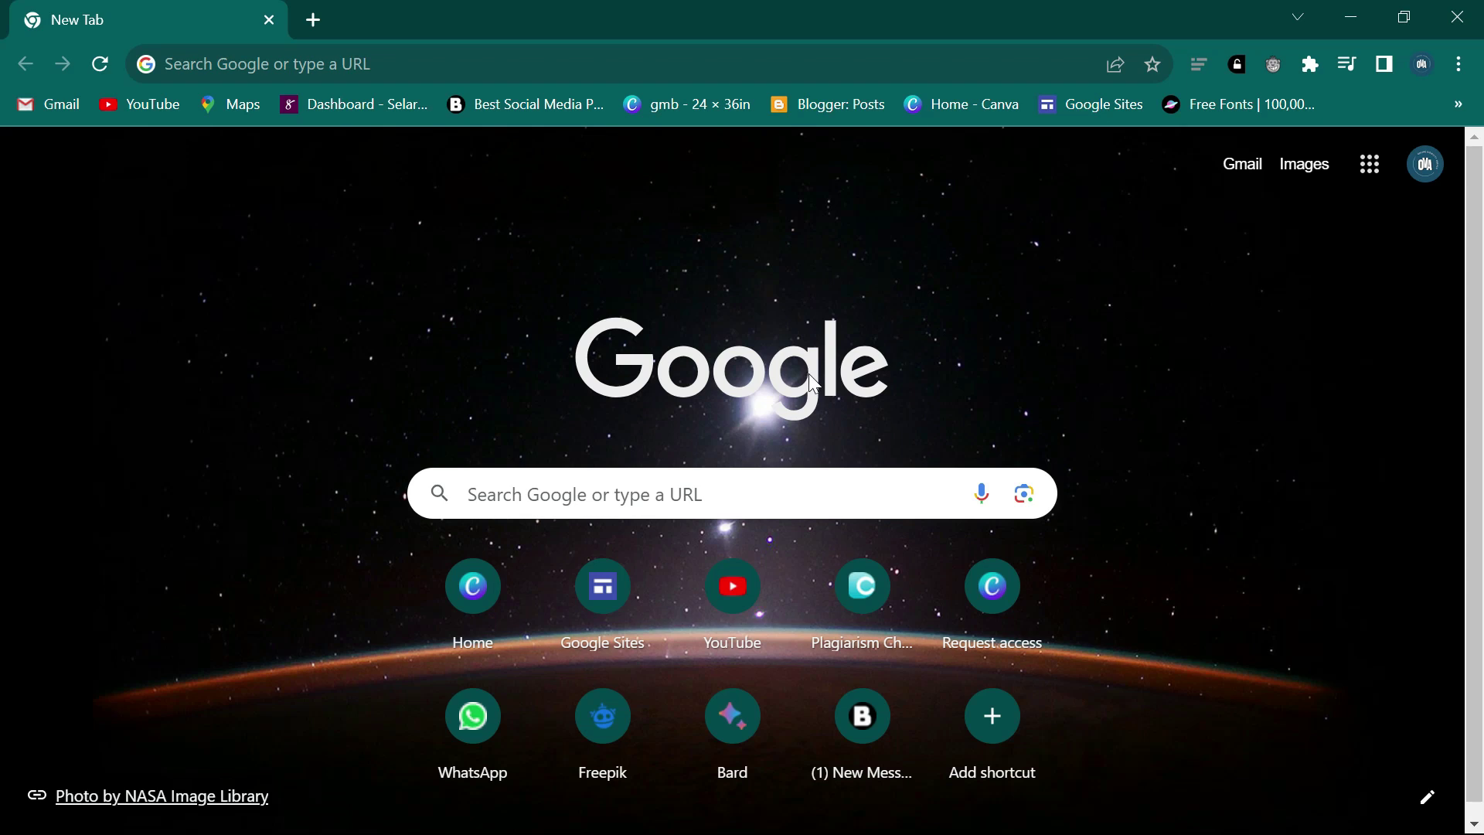
Search Google for 'POE' and open the 'Poe - Fast, Helpful AI Chat' website.
{"action": "left_click", "coordinate": [522, 493]}
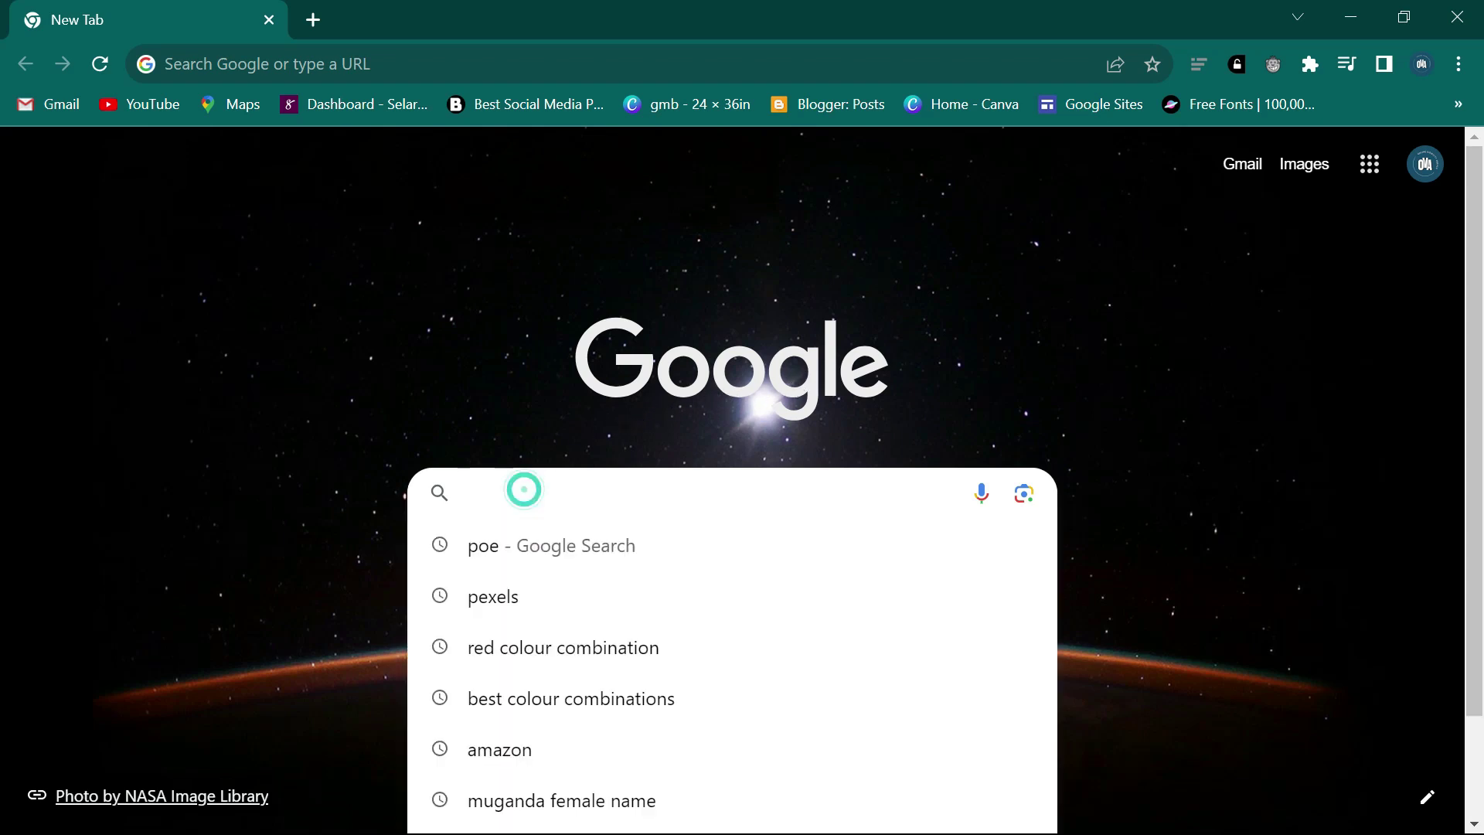
{"action": "type", "text": "POE"}
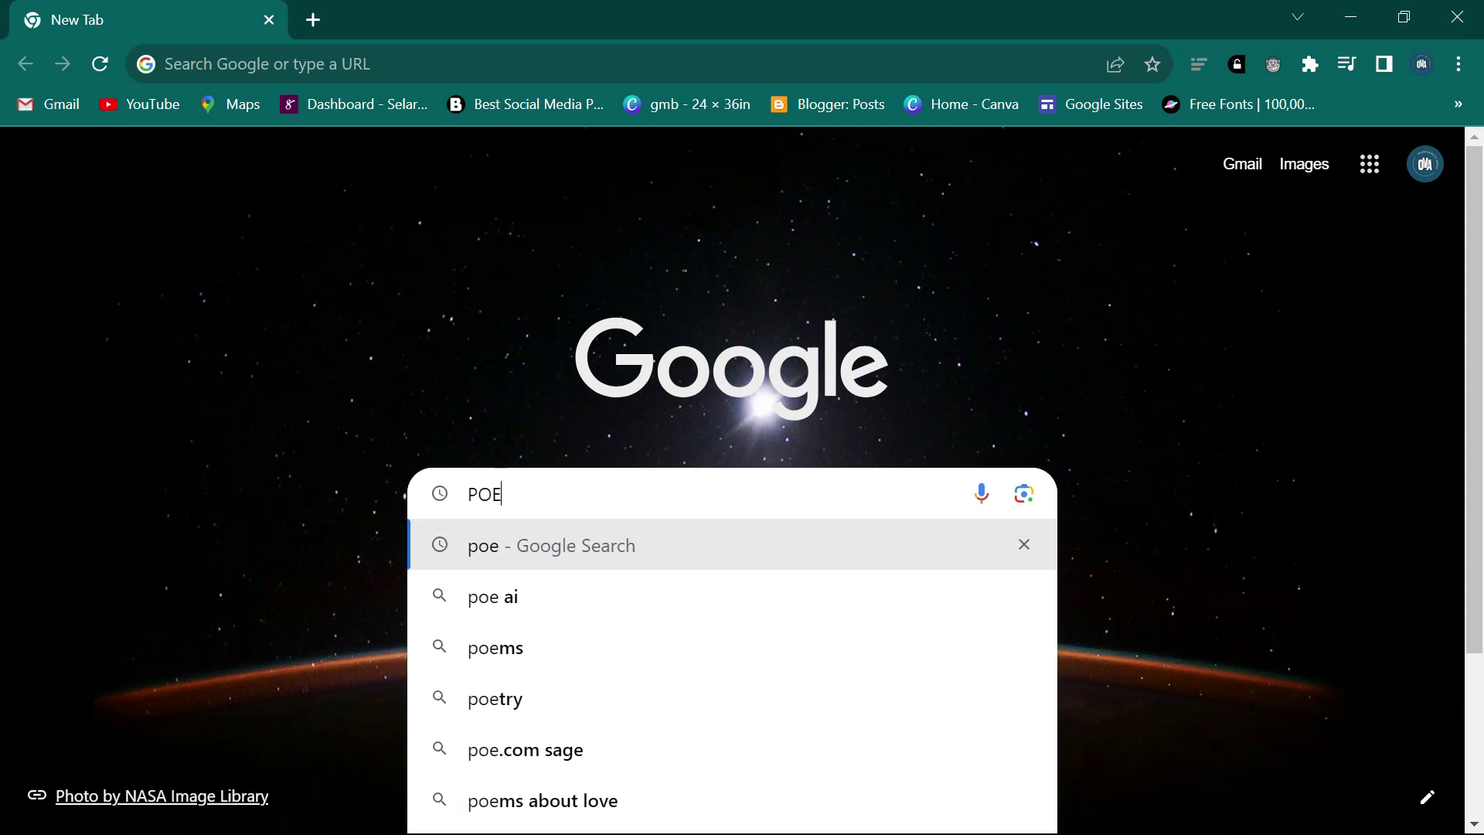
{"action": "key", "text": "Return"}
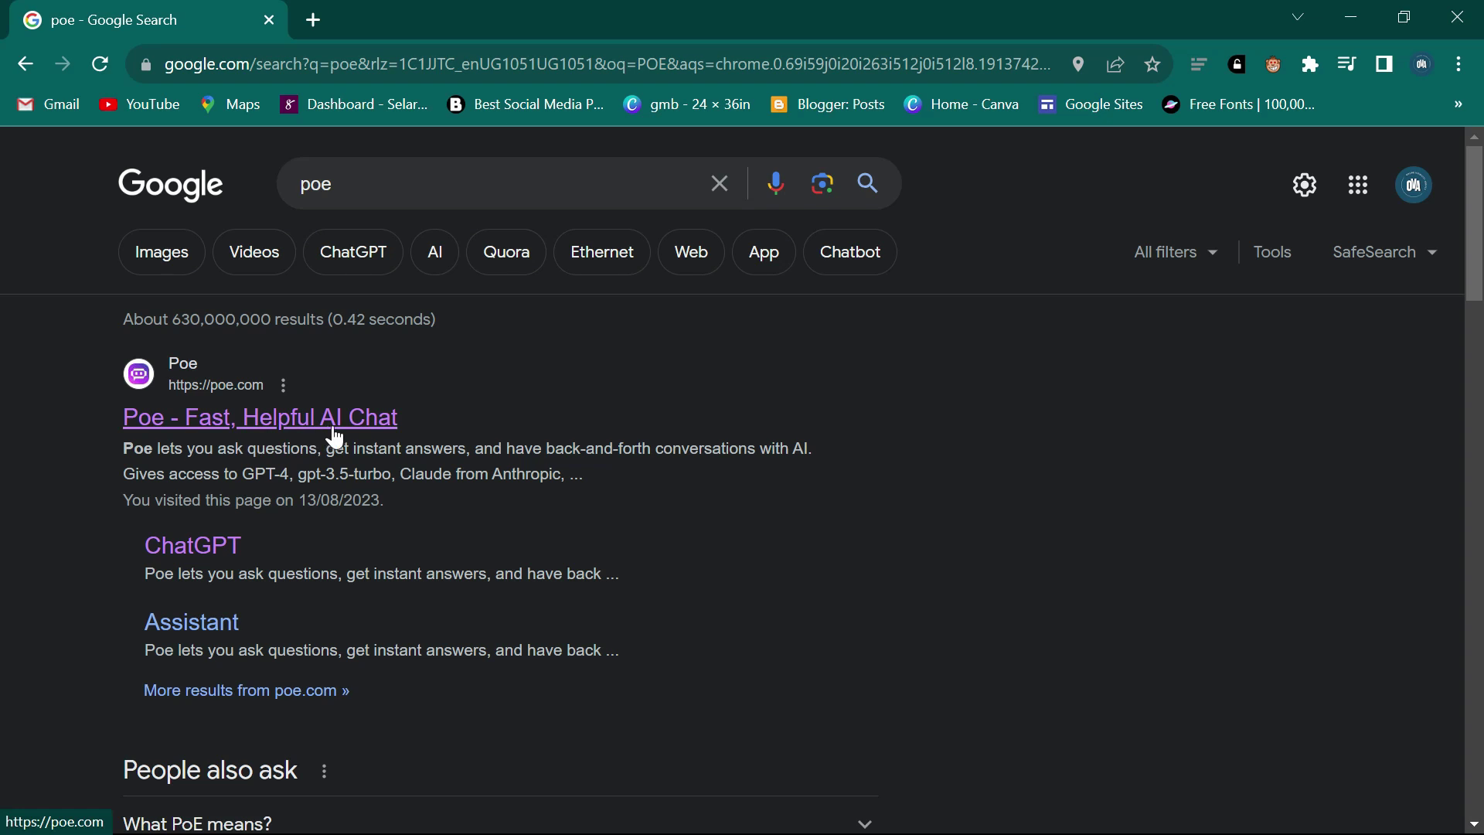
{"action": "left_click", "coordinate": [383, 431]}
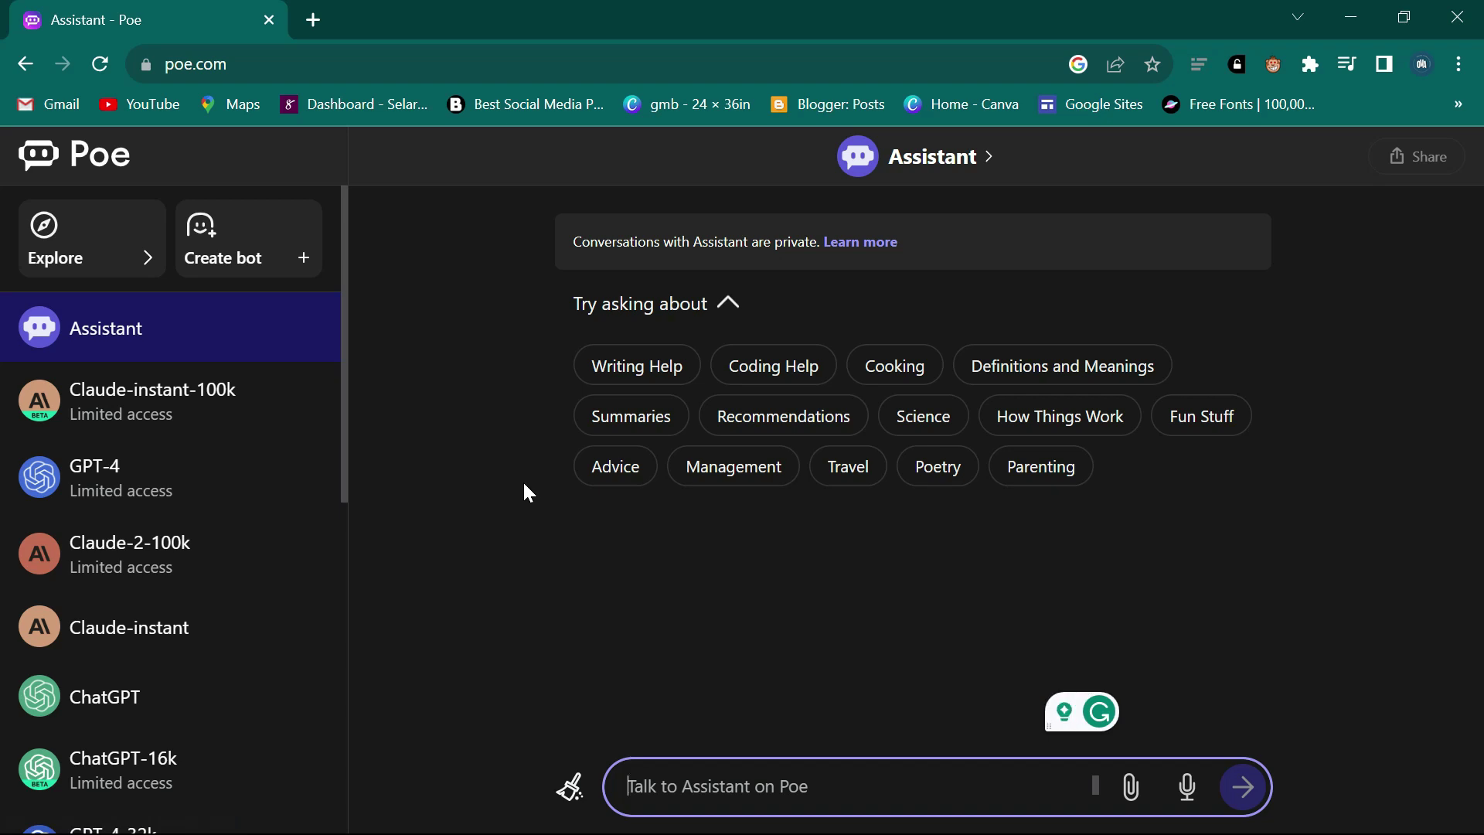
{"action": "scroll", "coordinate": [225, 487], "scroll_direction": "down", "scroll_amount": 8}
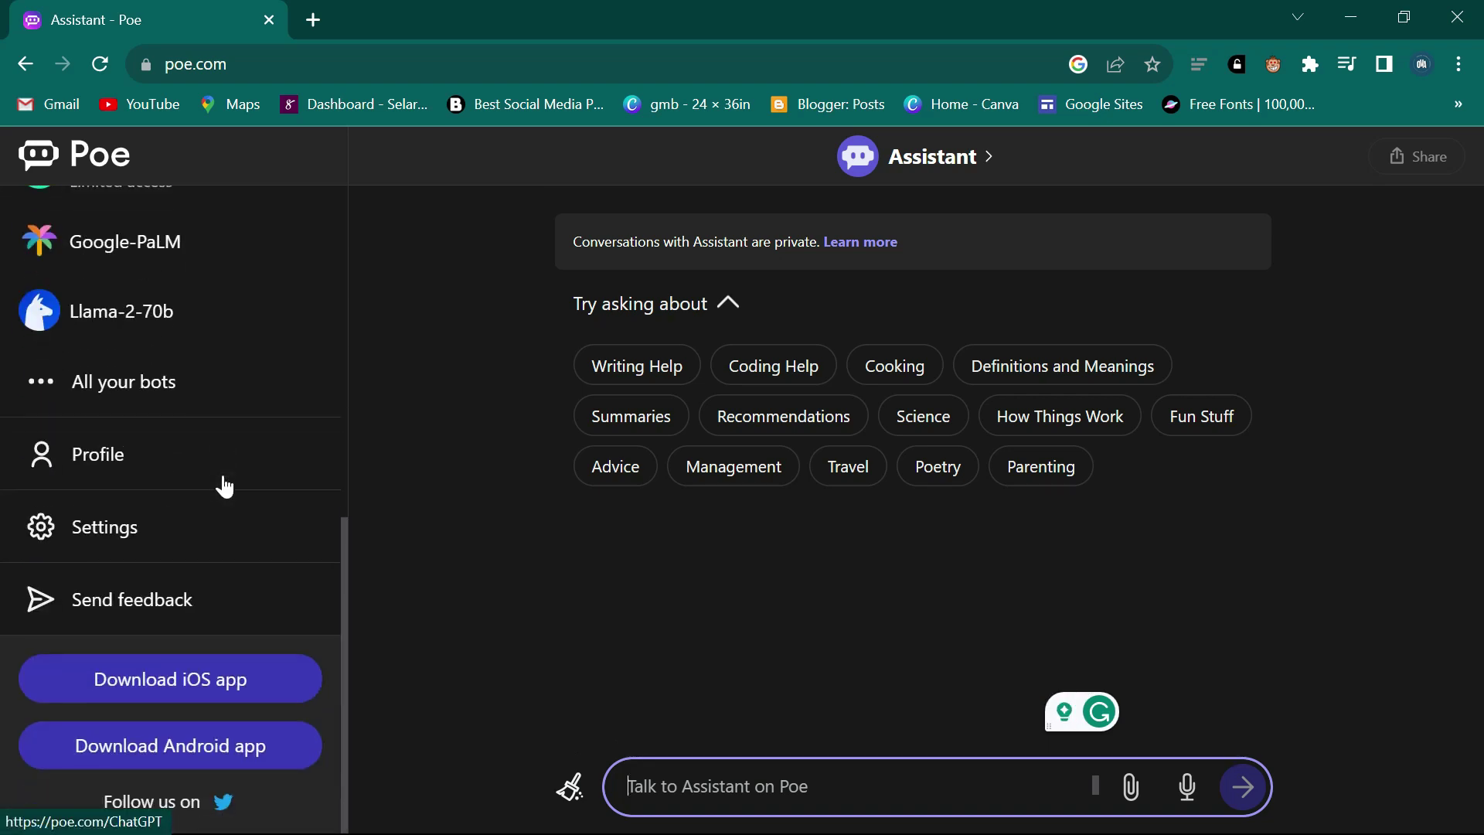
Log out of the current Poe account and sign back in with the second Google account.
{"action": "left_click", "coordinate": [100, 534]}
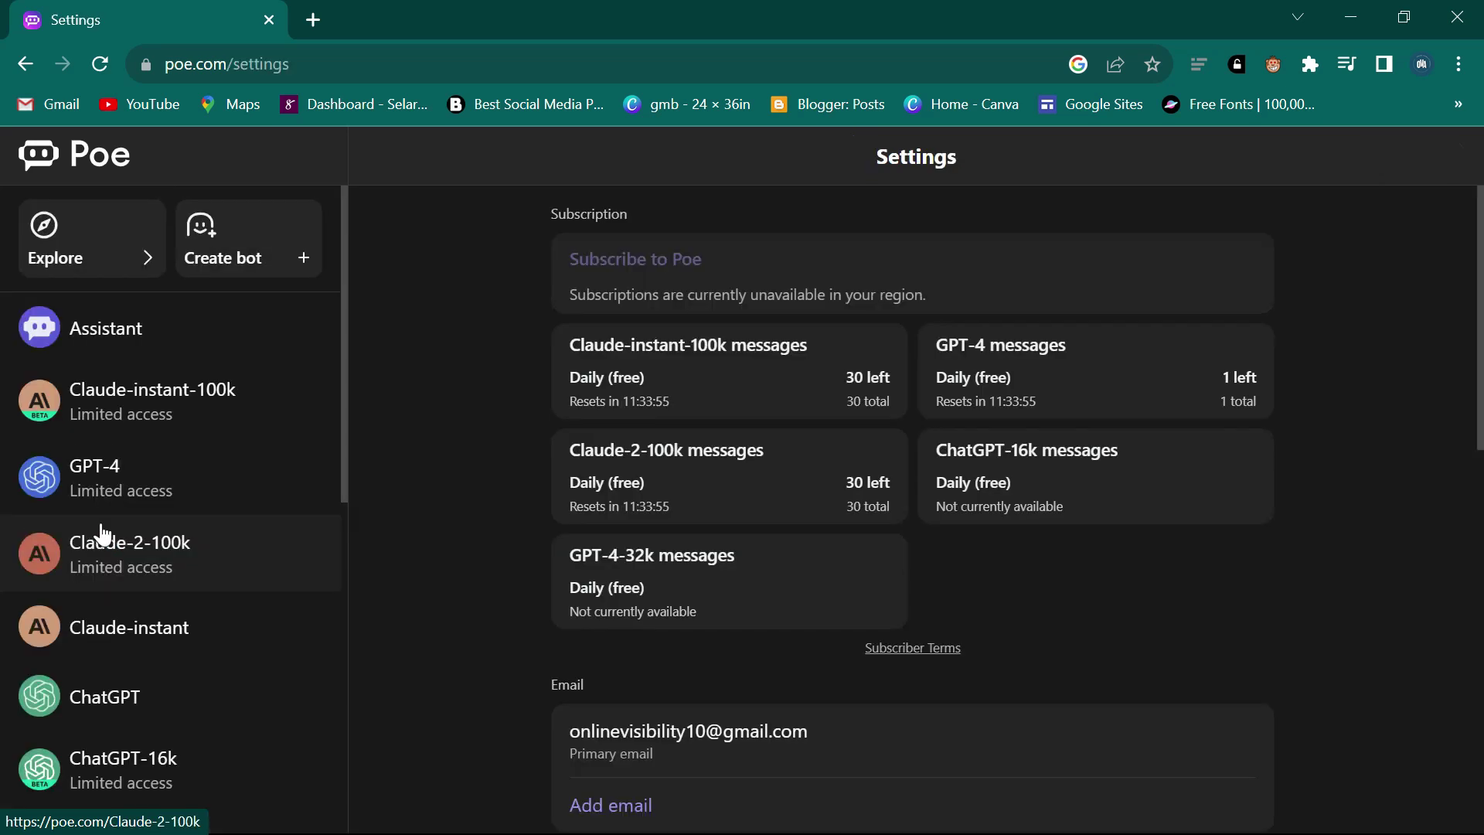
{"action": "scroll", "coordinate": [912, 542], "scroll_direction": "down", "scroll_amount": 10}
{"action": "left_click", "coordinate": [912, 698]}
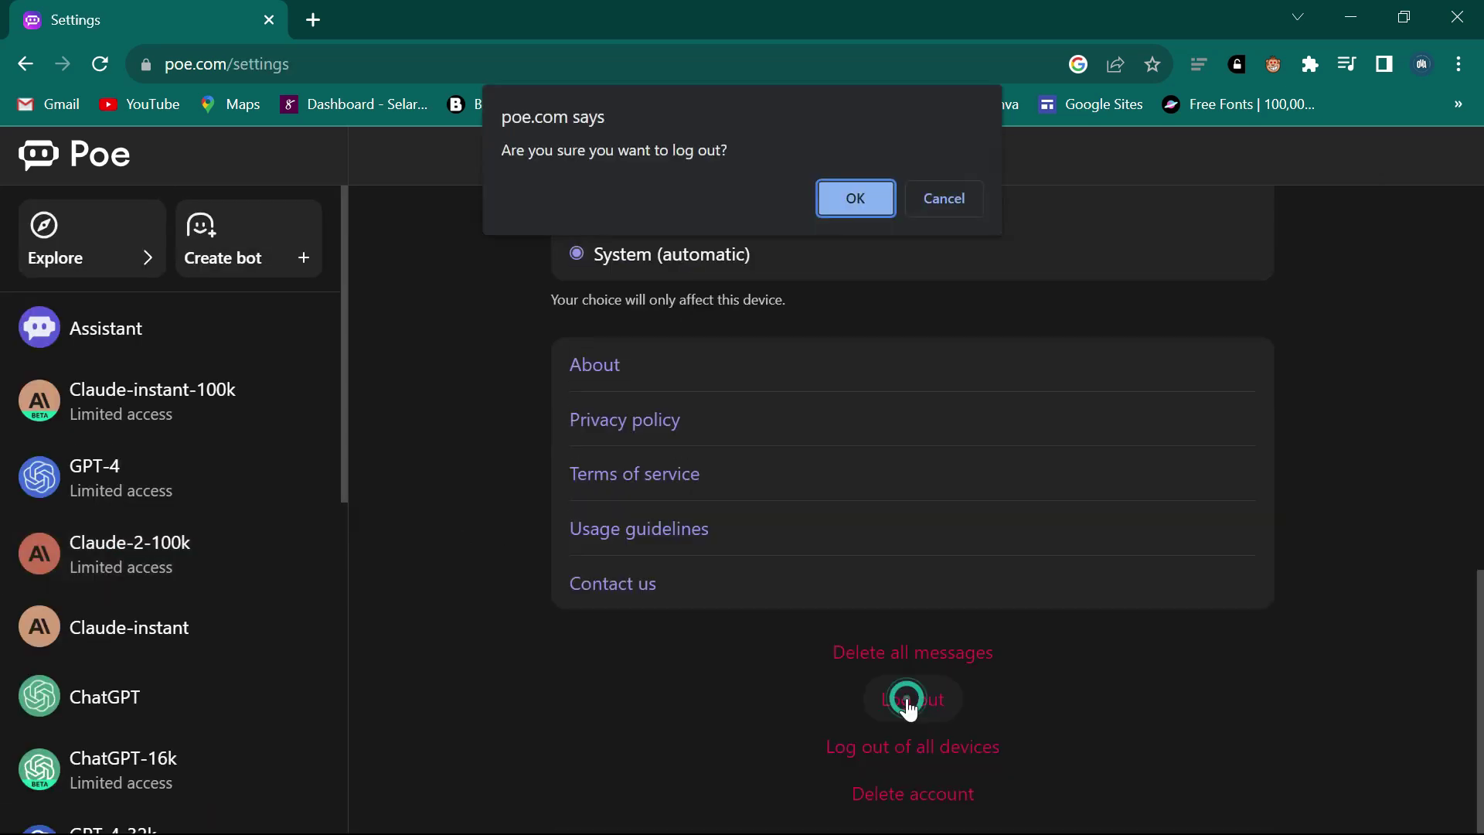
{"action": "left_click", "coordinate": [853, 196]}
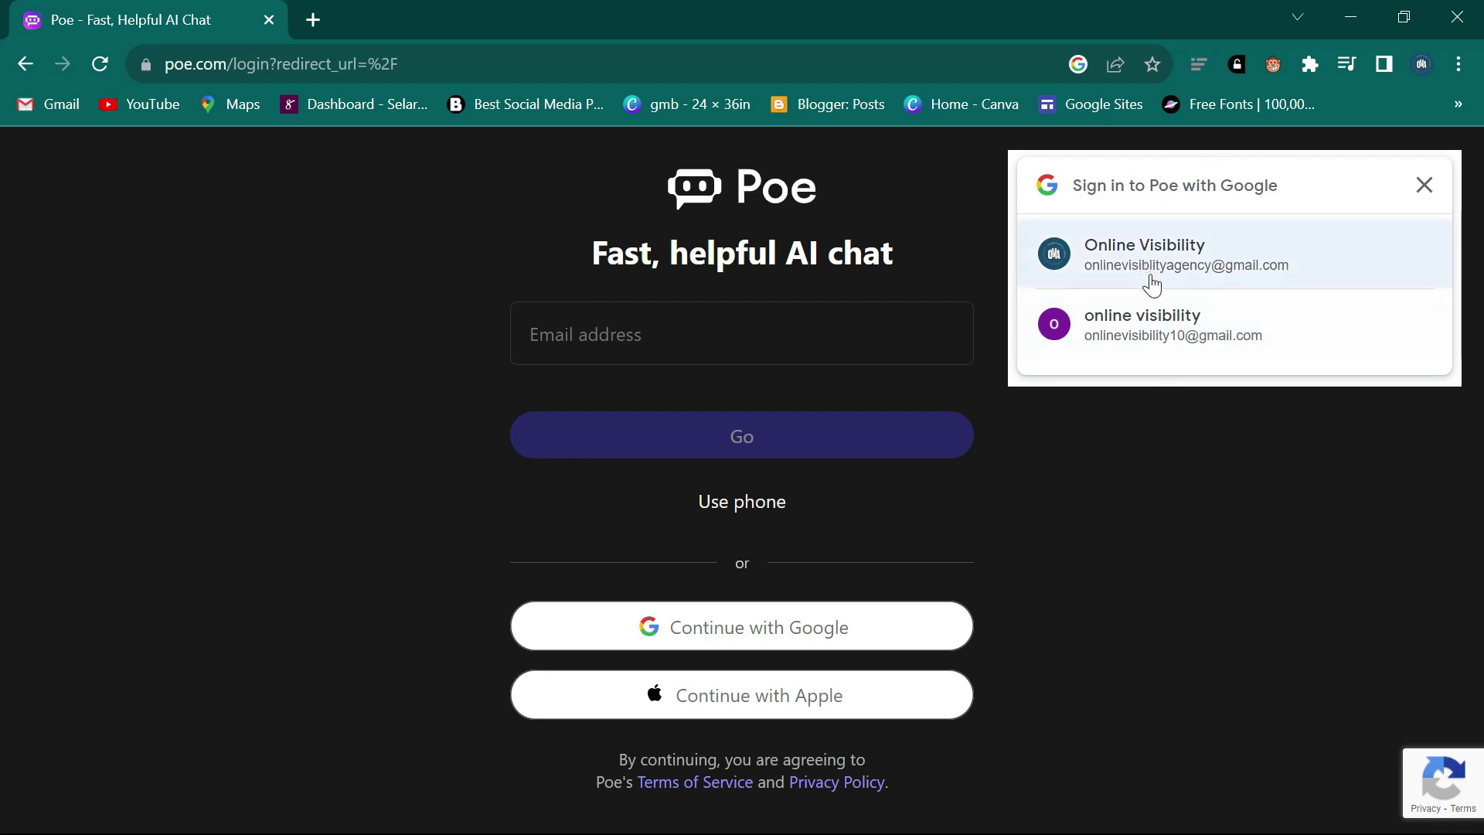
{"action": "left_click", "coordinate": [756, 628]}
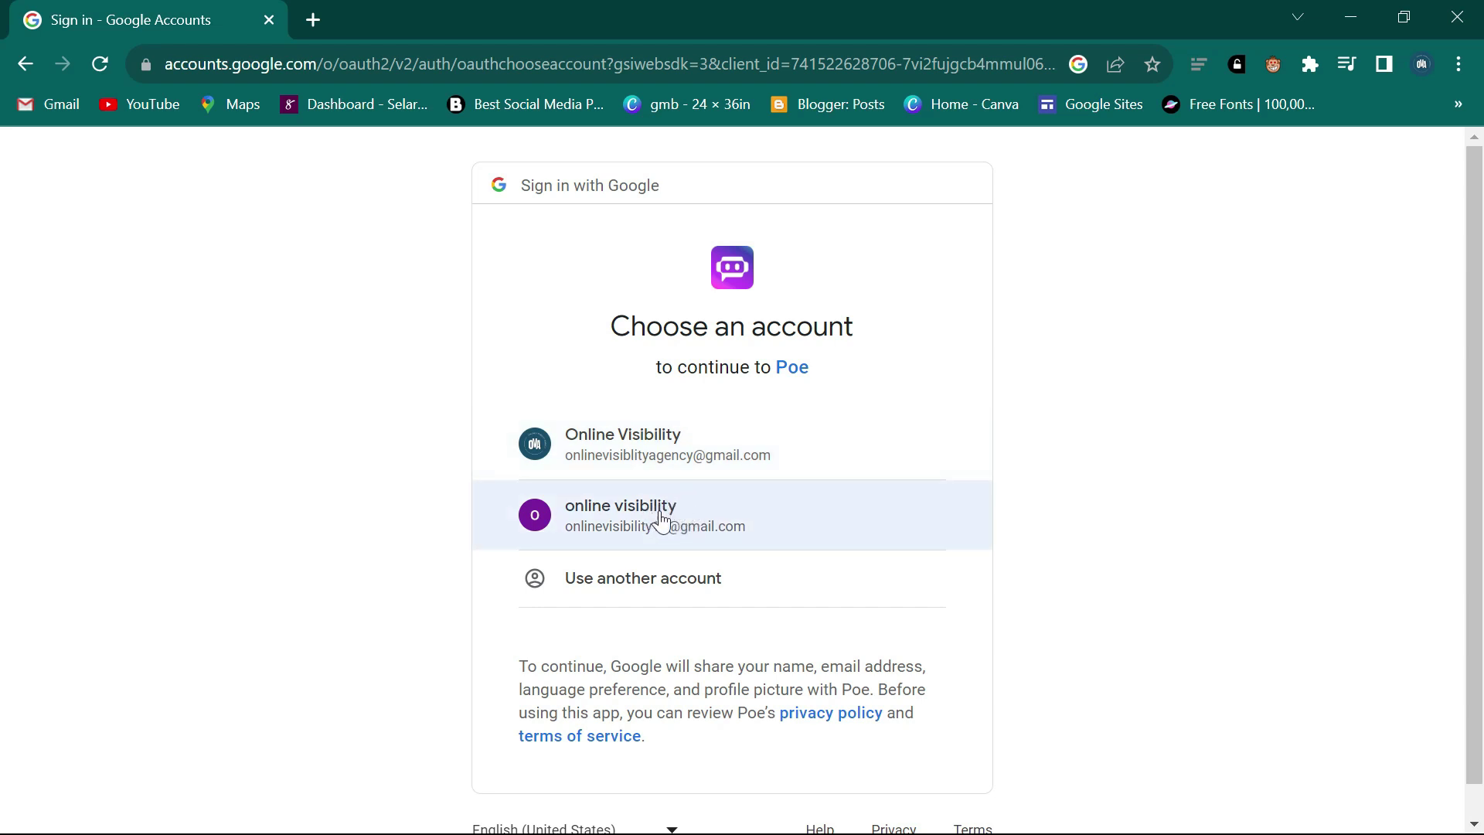
{"action": "left_click", "coordinate": [684, 509]}
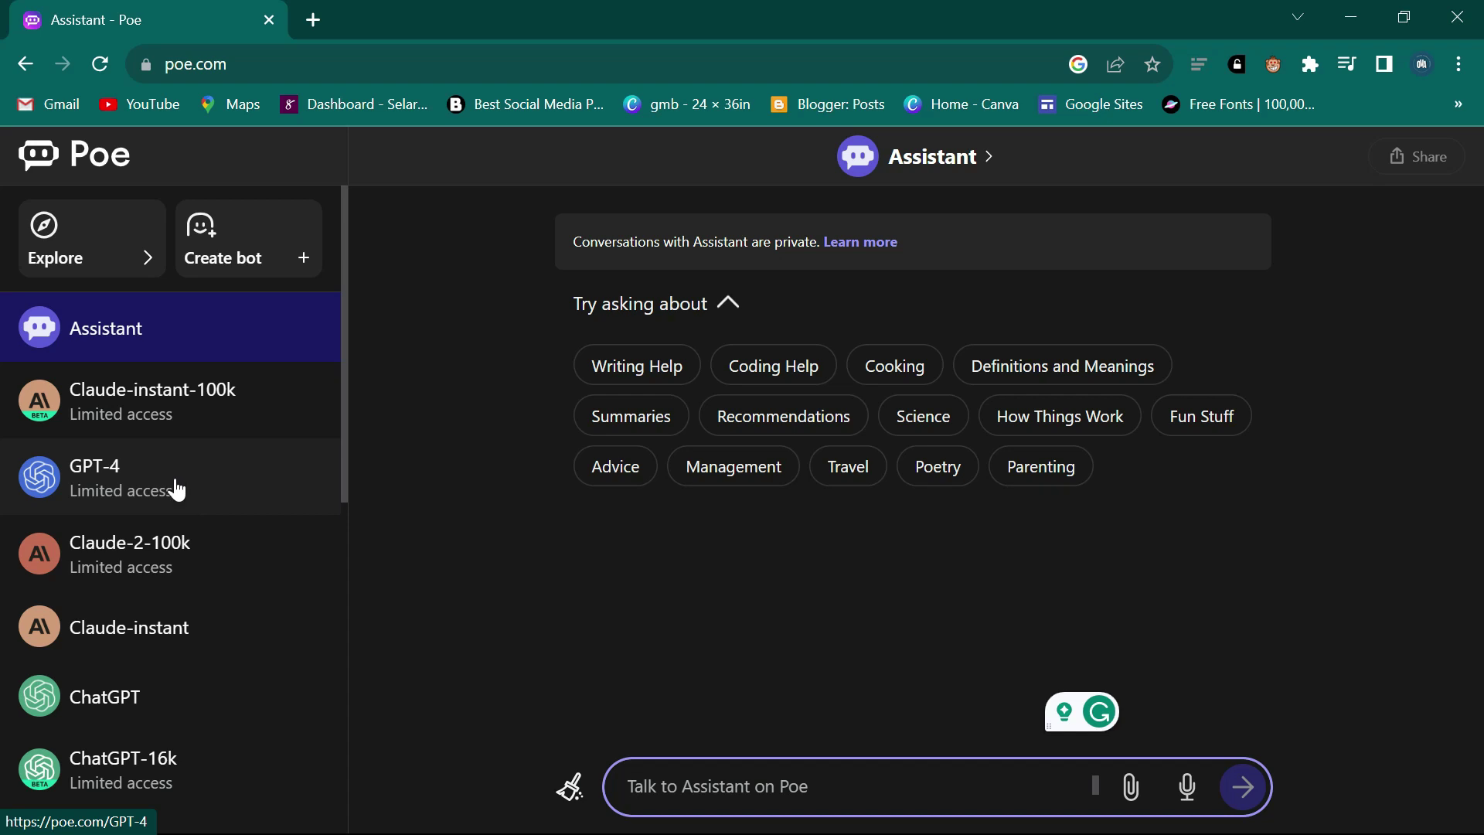
Find Claude-instant-100k in the sidebar bot list and open its chat.
{"action": "scroll", "coordinate": [176, 489], "scroll_direction": "down", "scroll_amount": 6}
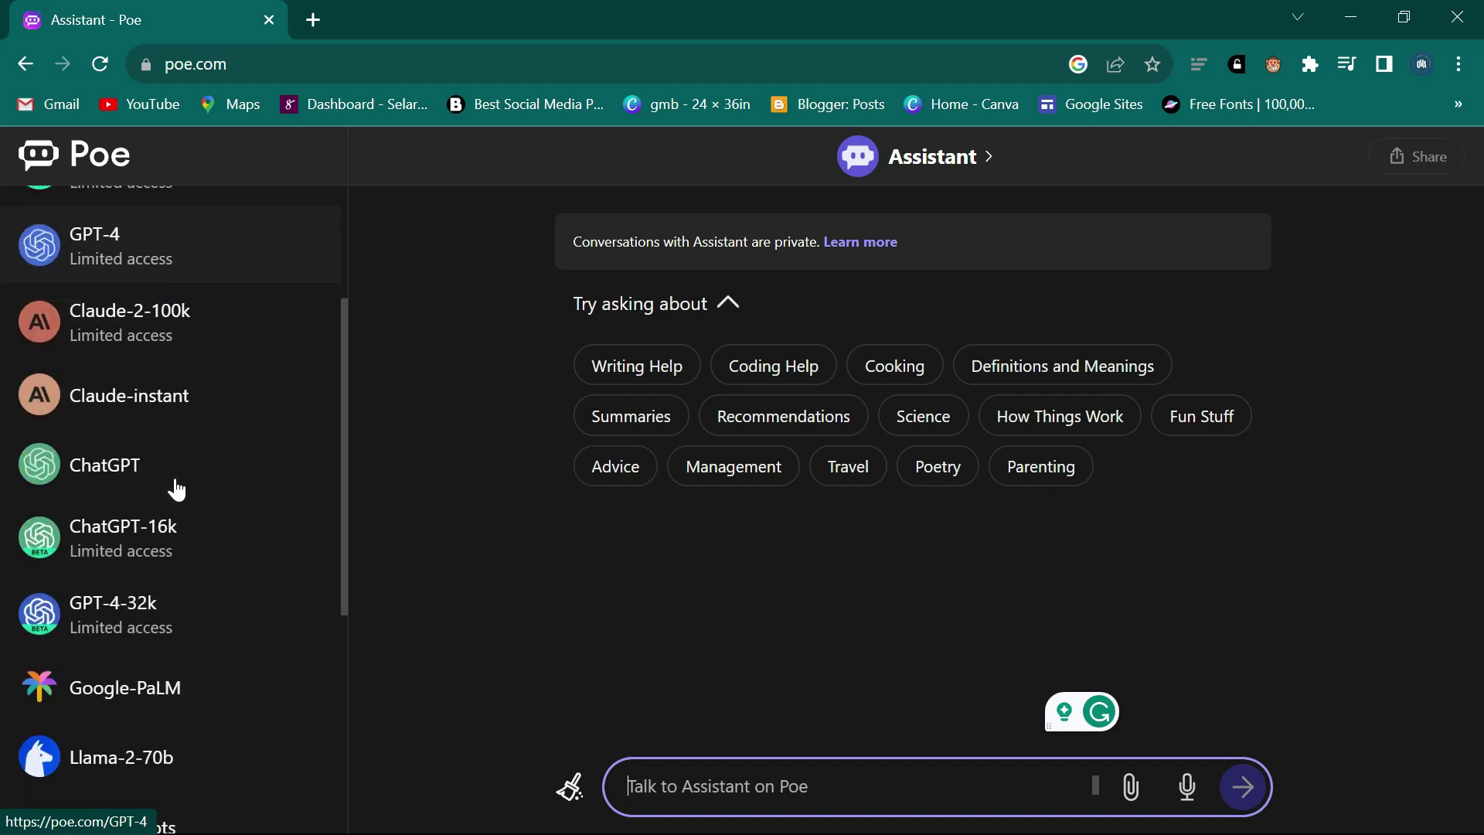
{"action": "scroll", "coordinate": [177, 488], "scroll_direction": "up", "scroll_amount": 5}
{"action": "scroll", "coordinate": [176, 489], "scroll_direction": "up", "scroll_amount": 1}
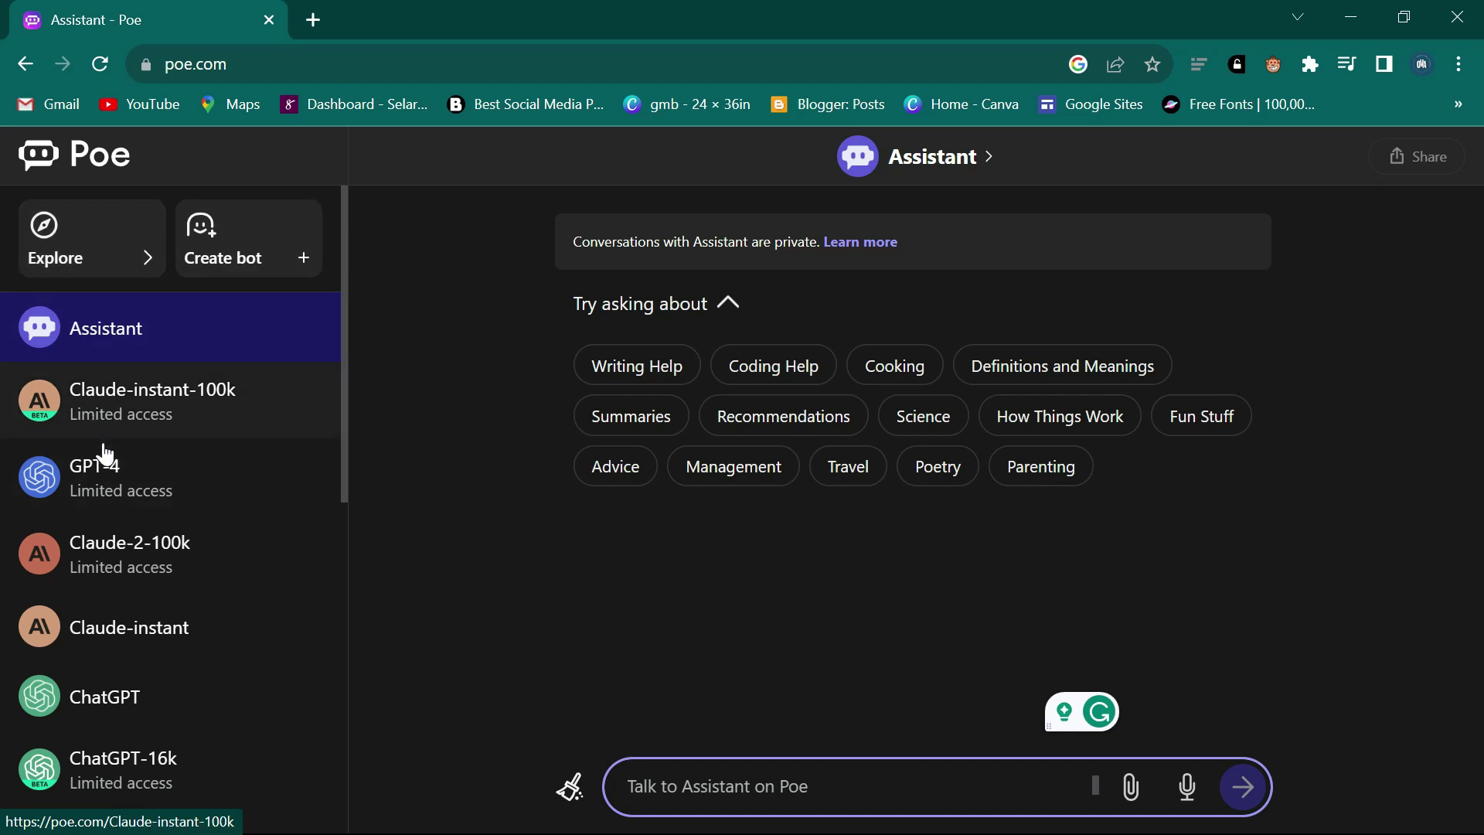
{"action": "left_click", "coordinate": [142, 397]}
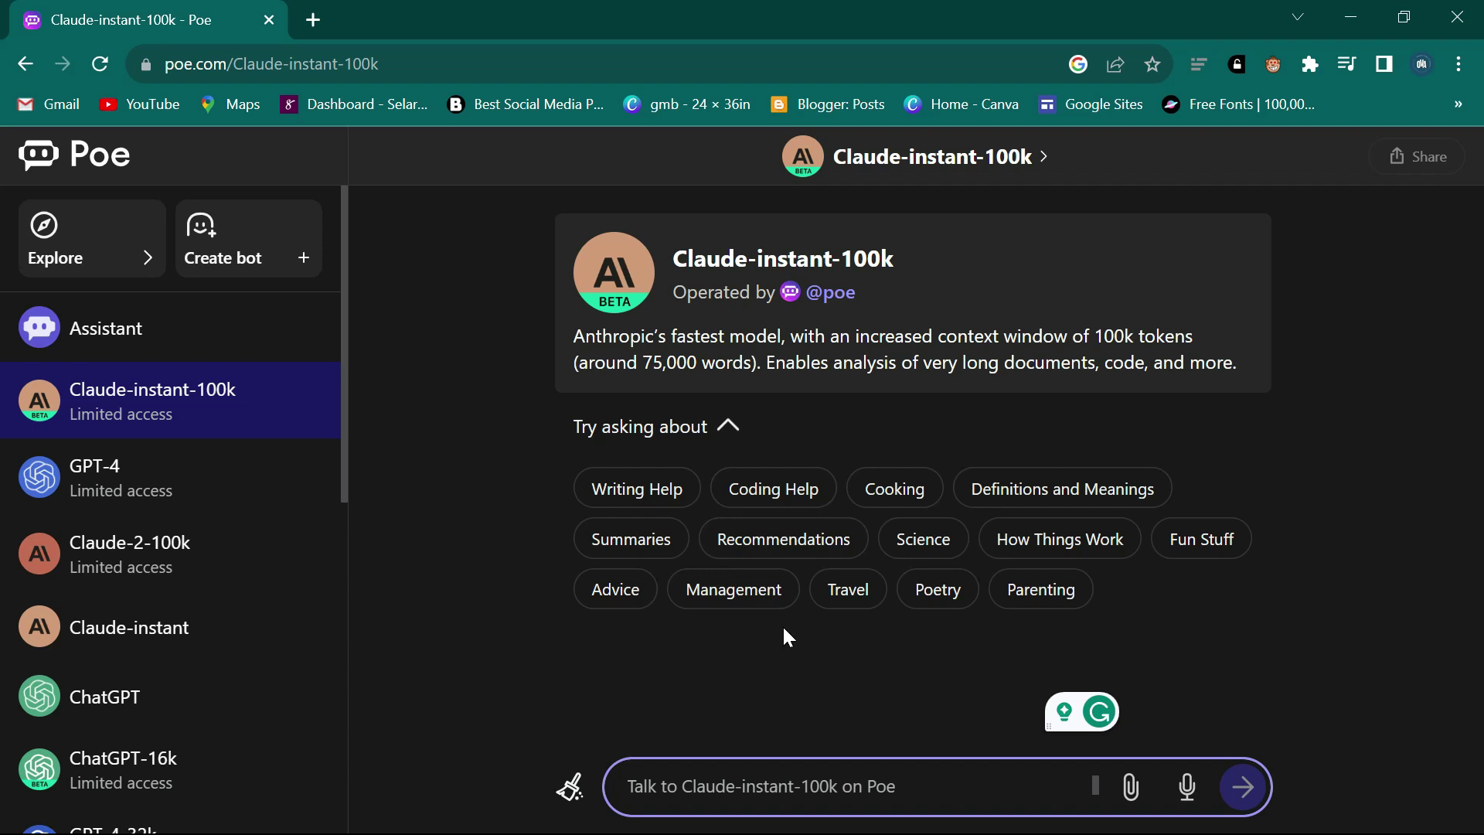
Attach the 'acid reflux' PDF from the Desktop to the Claude-instant-100k message.
{"action": "left_click", "coordinate": [1131, 789]}
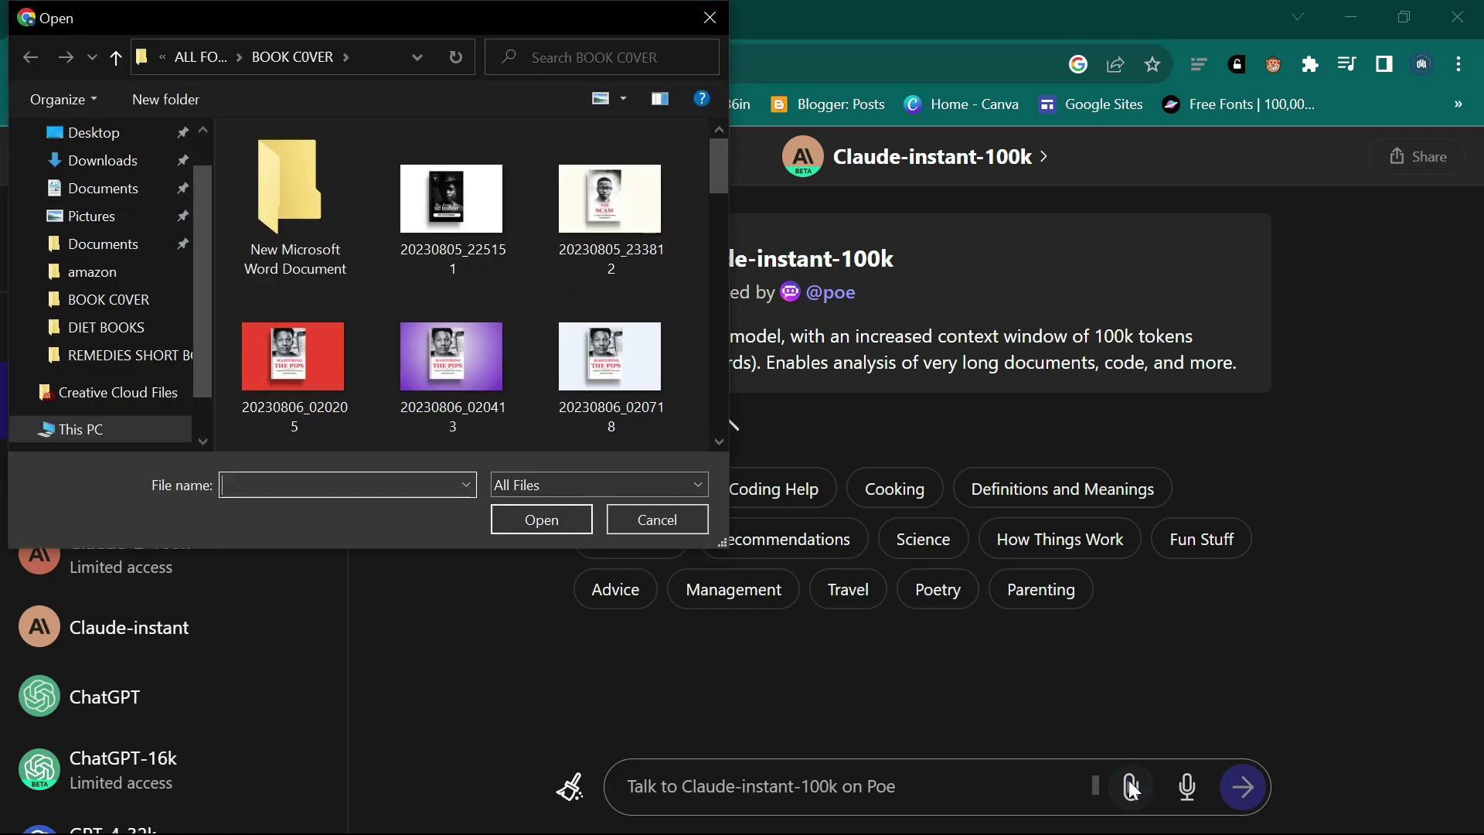
{"action": "left_click", "coordinate": [104, 138]}
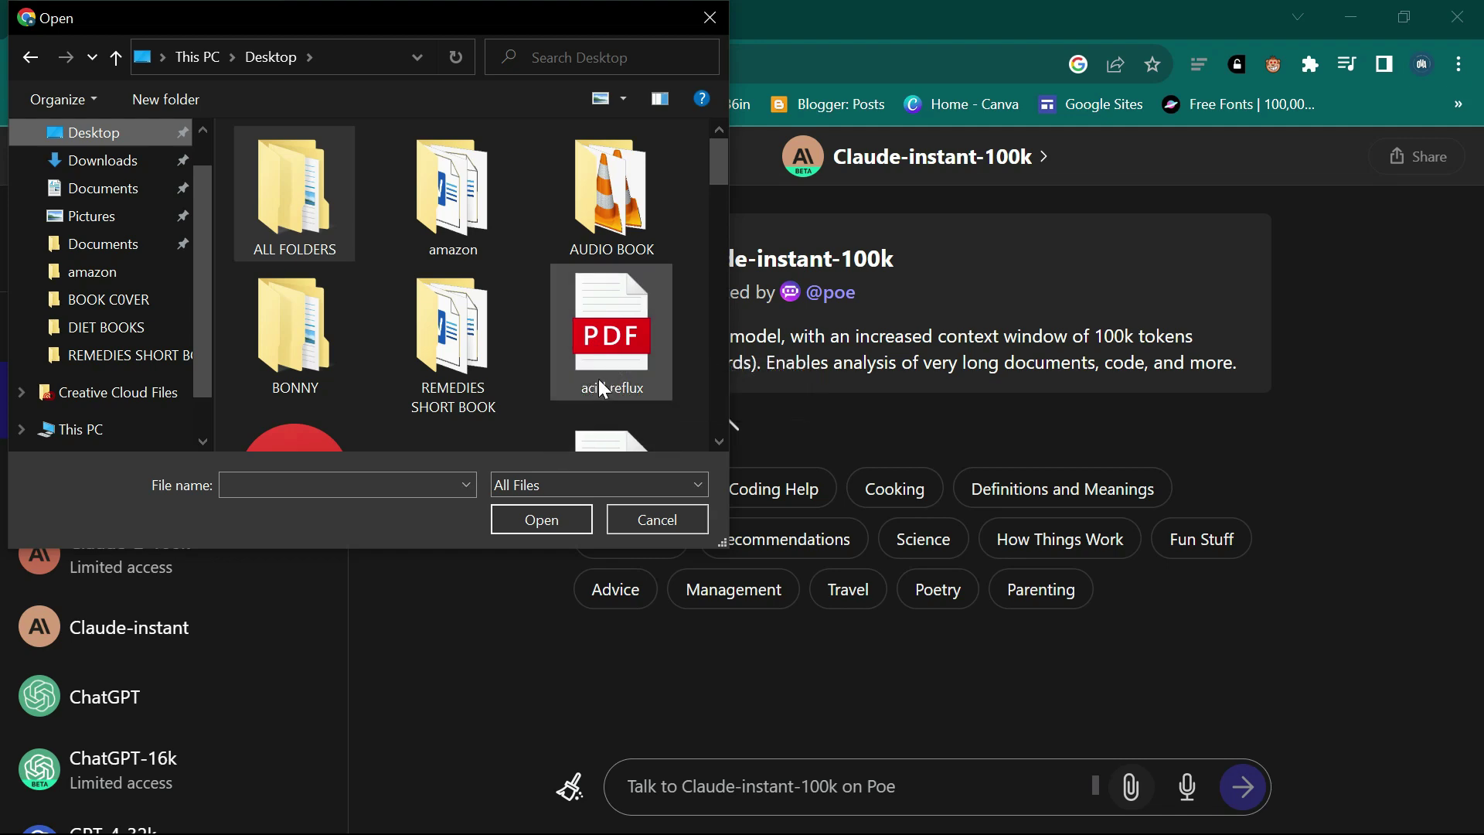
{"action": "left_click", "coordinate": [603, 328]}
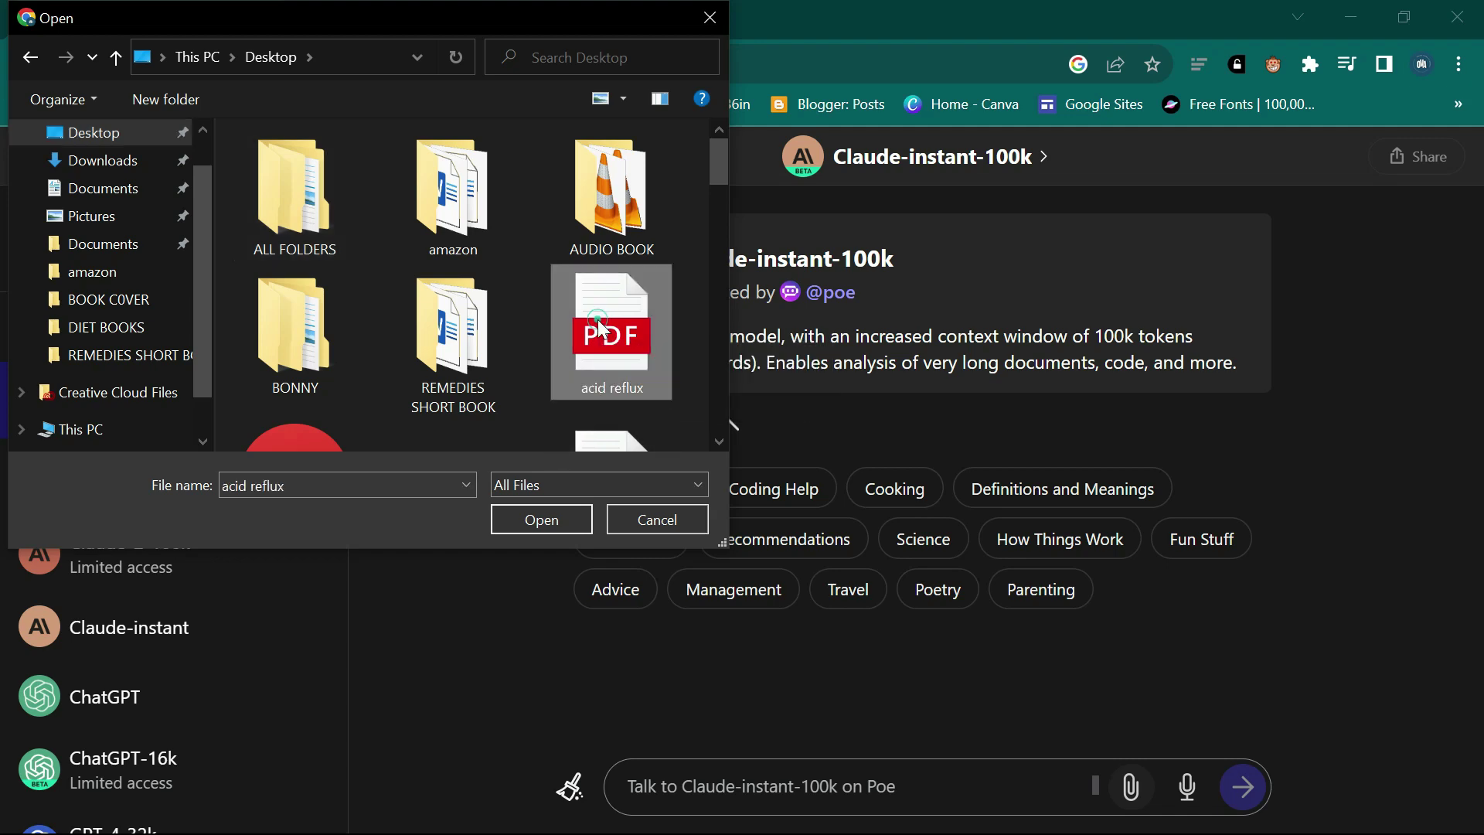
{"action": "left_click", "coordinate": [532, 518]}
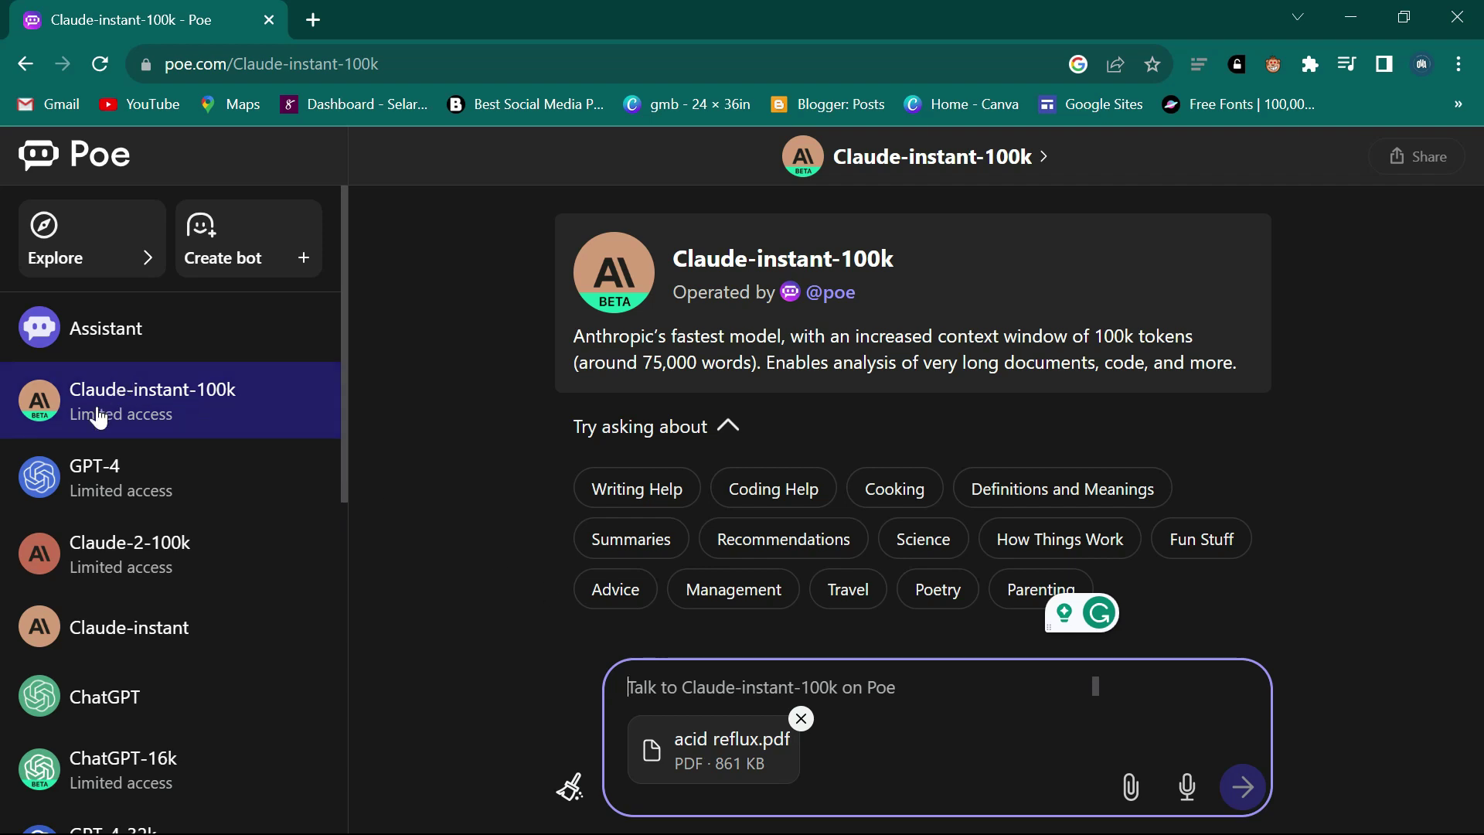
Check GPT-4's message-limit notice, then switch to the Claude-2-100k chat.
{"action": "left_click", "coordinate": [124, 487]}
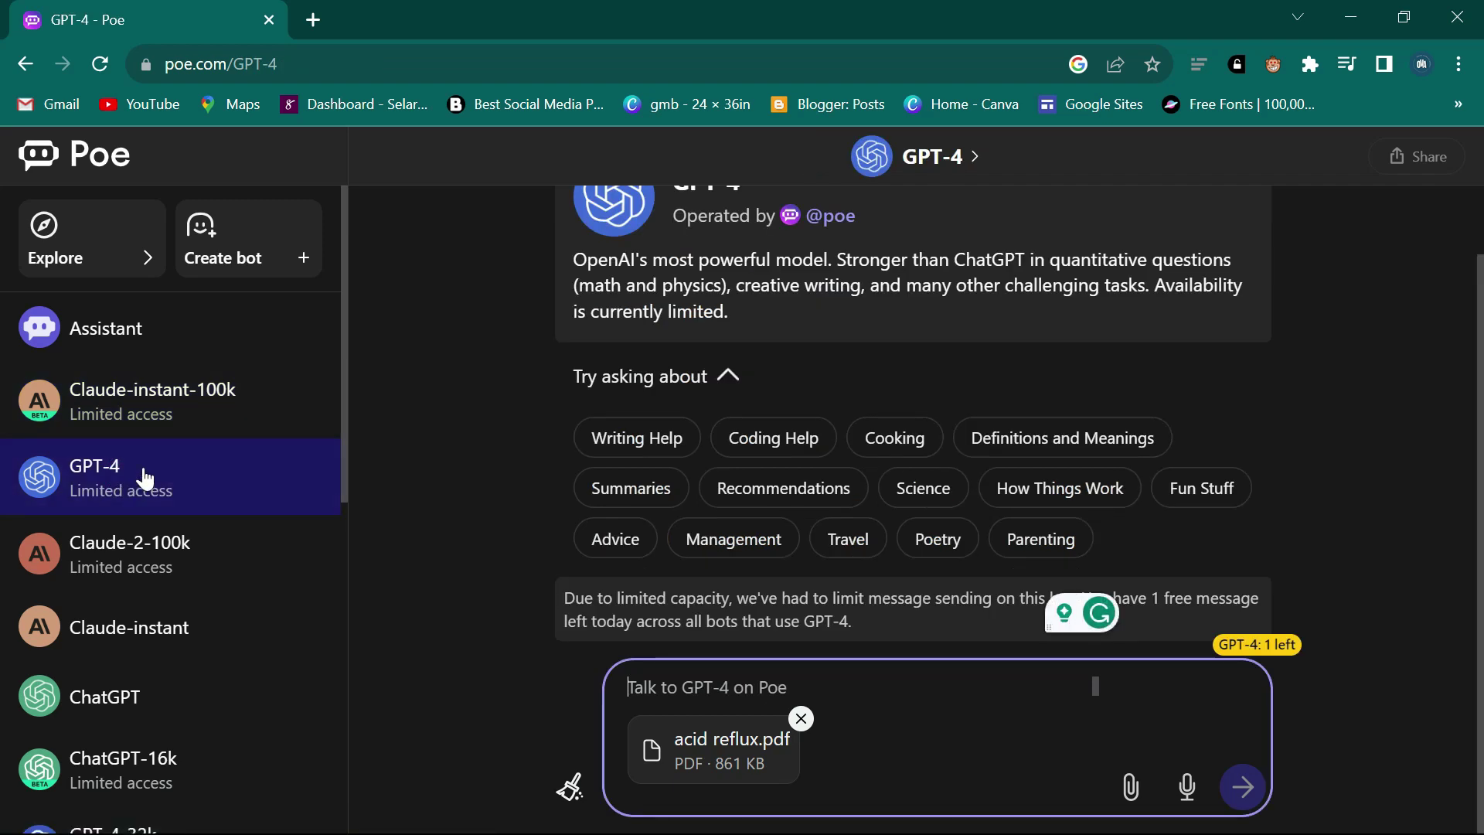
{"action": "scroll", "coordinate": [605, 328], "scroll_direction": "up", "scroll_amount": 1}
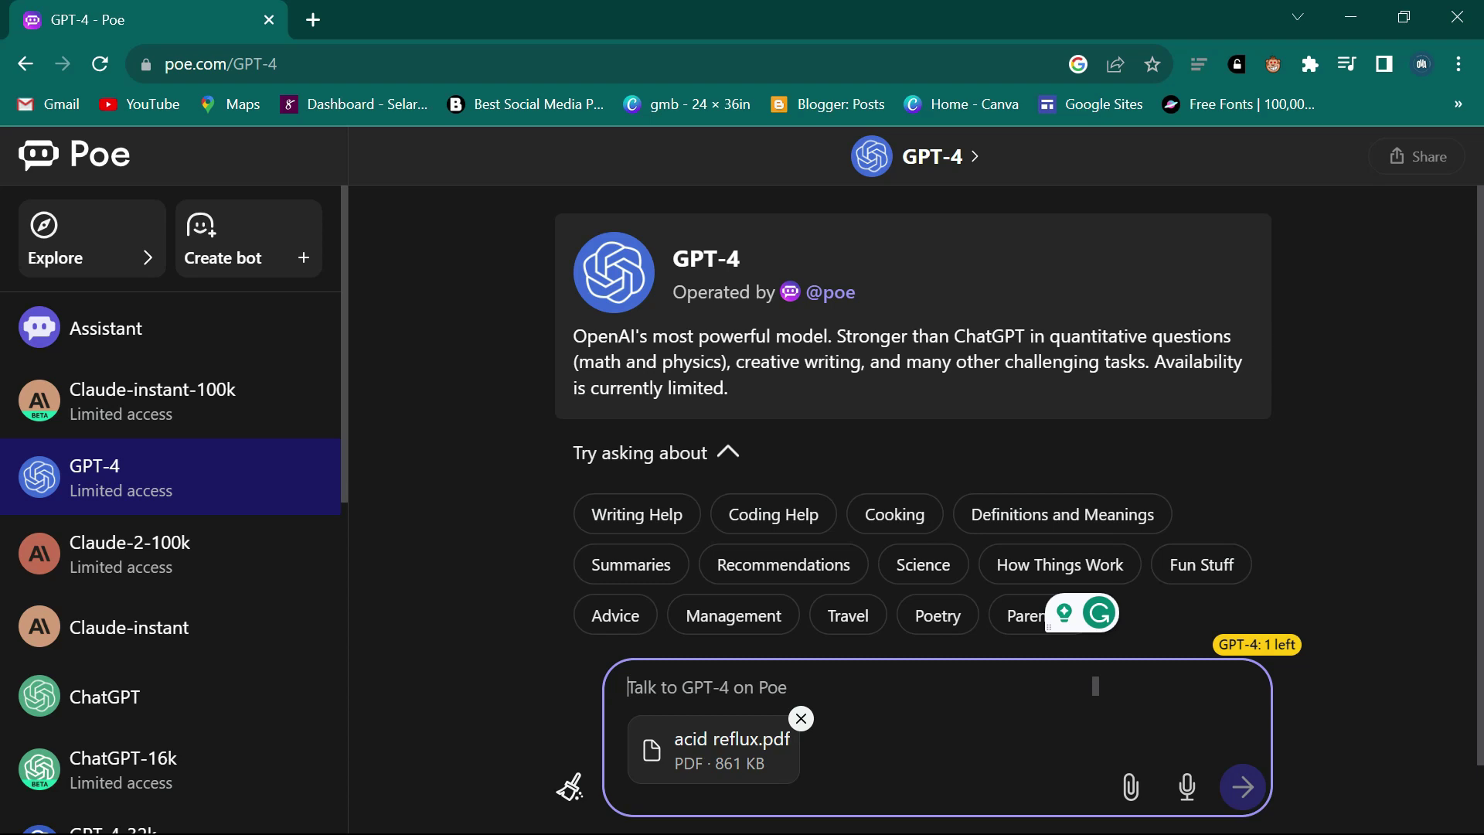
{"action": "scroll", "coordinate": [607, 475], "scroll_direction": "down", "scroll_amount": 1}
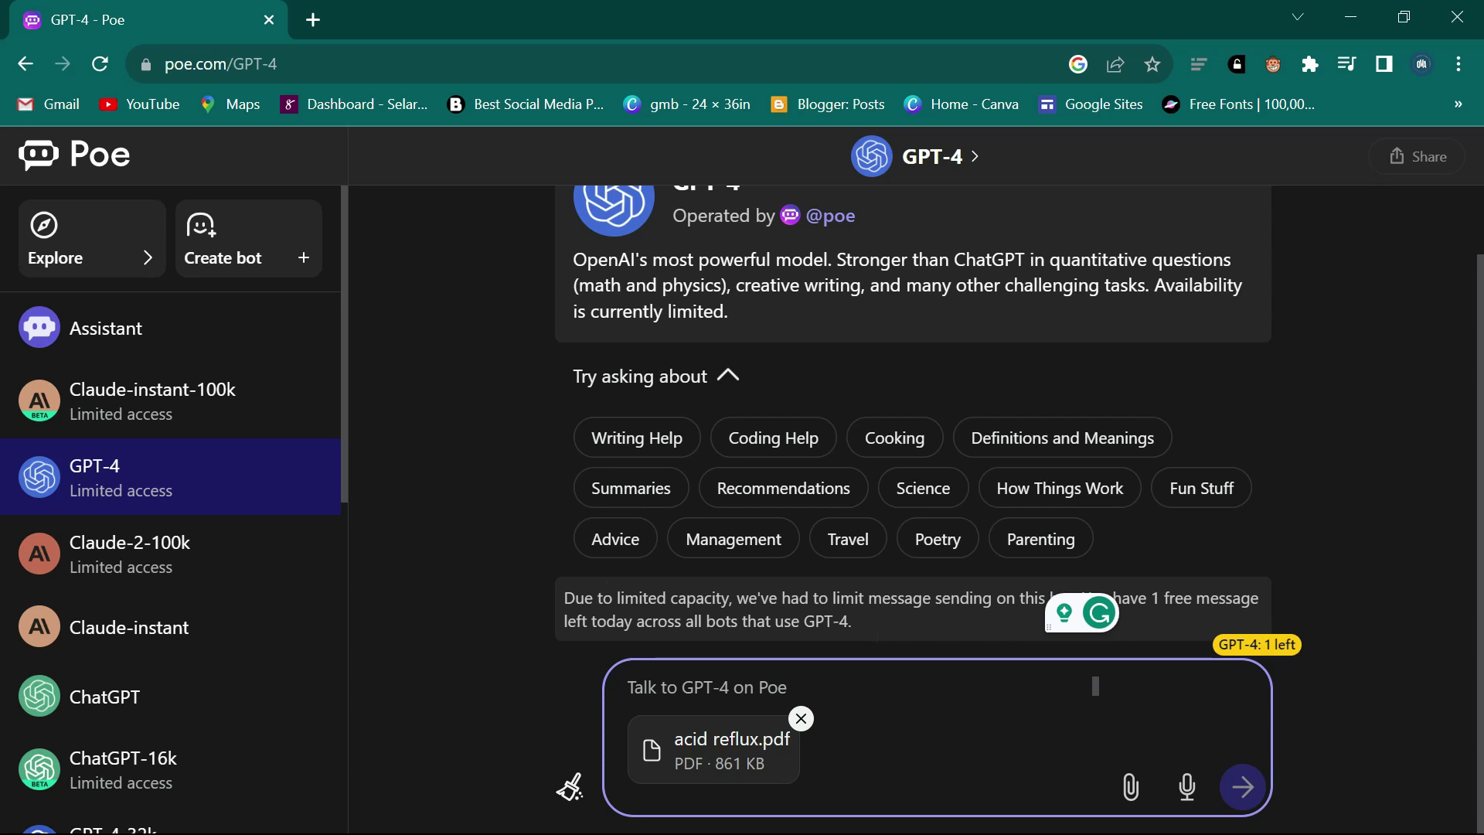
{"action": "scroll", "coordinate": [232, 410], "scroll_direction": "down", "scroll_amount": 1}
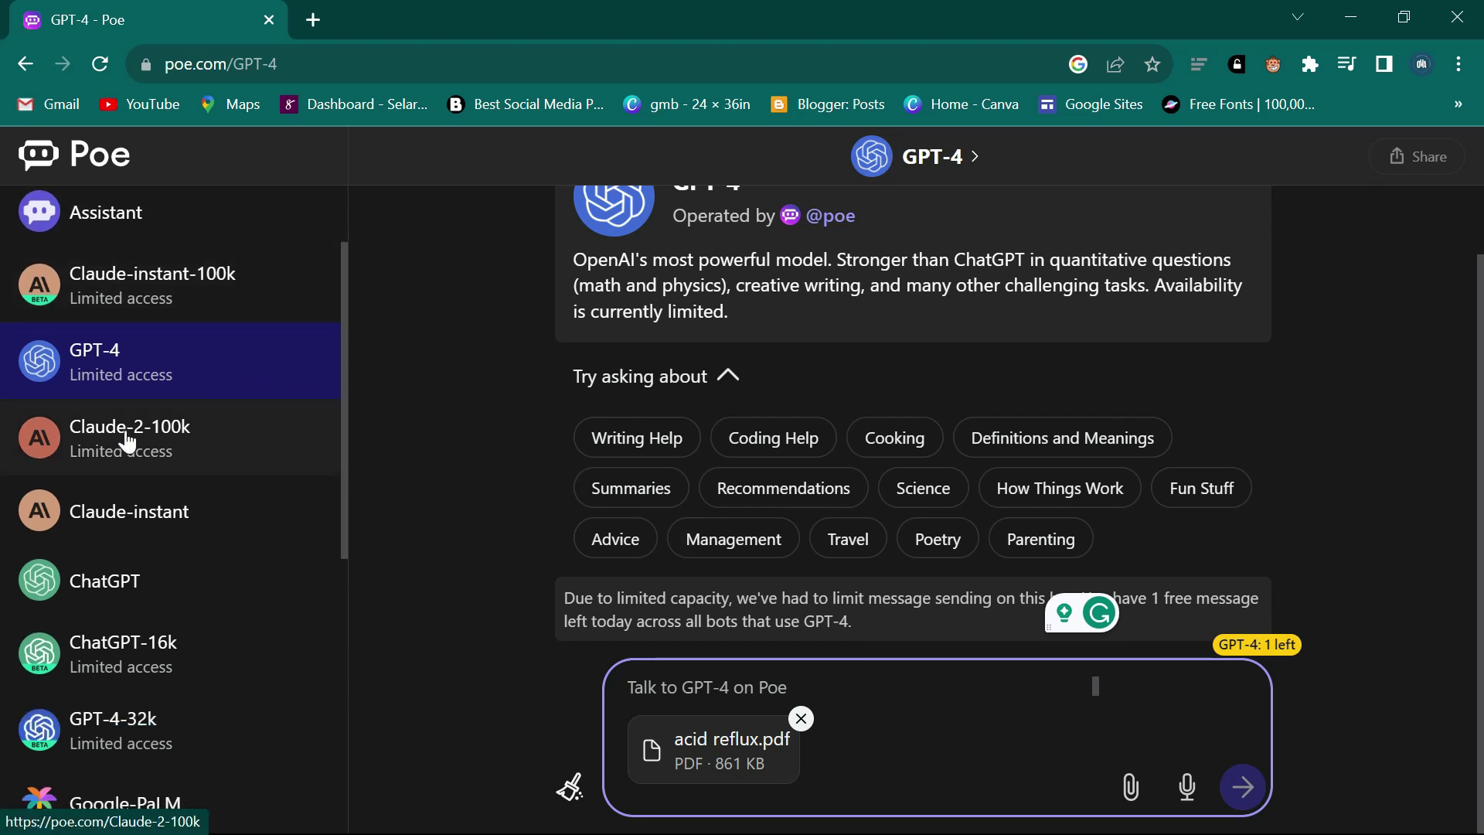
{"action": "left_click", "coordinate": [175, 448]}
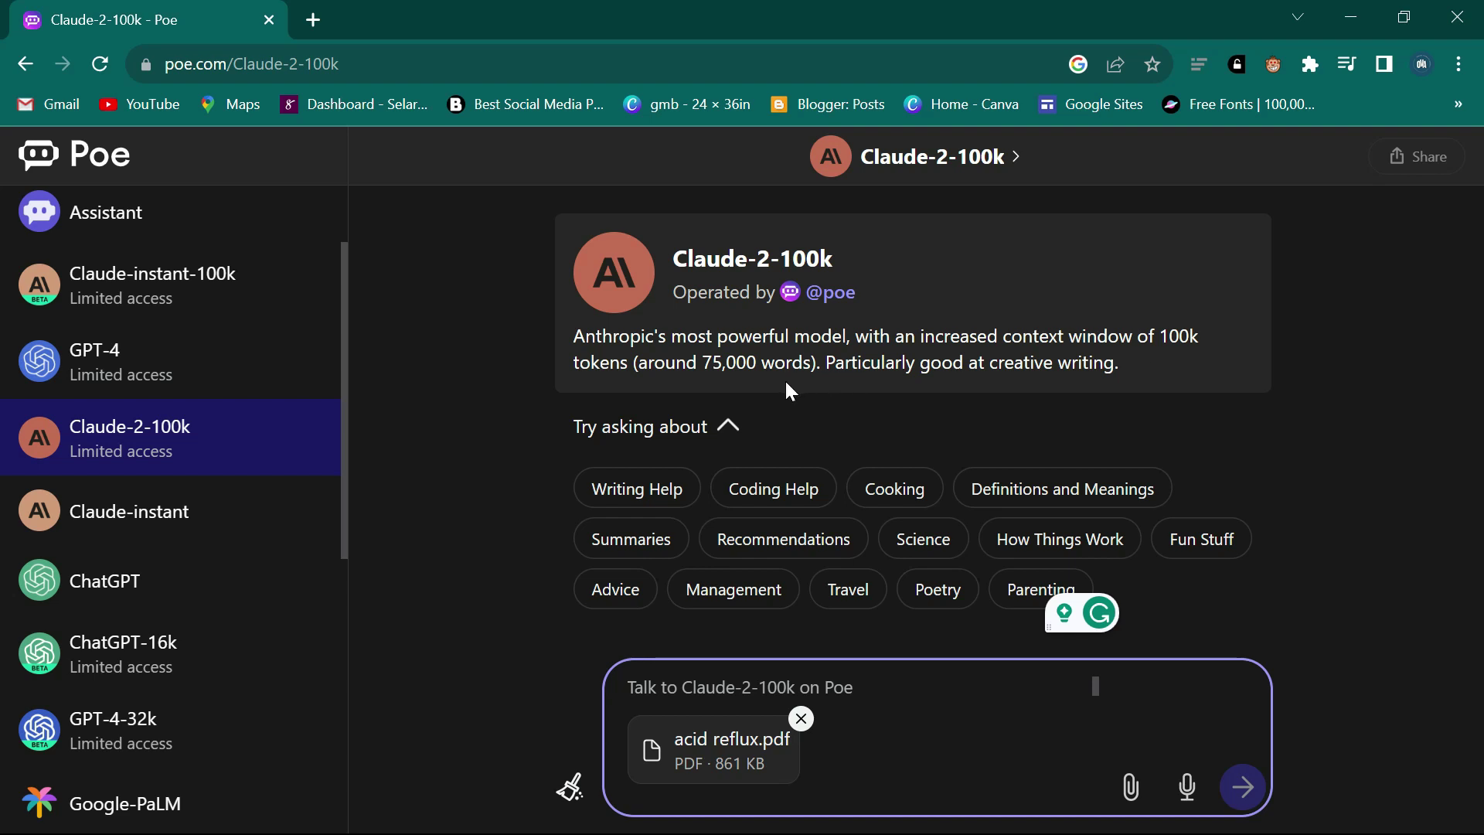
Remove the acid reflux PDF, visit Claude-instant, ChatGPT, Google-PaLM and Llama-2-70b, and show all bots.
{"action": "left_click", "coordinate": [801, 718]}
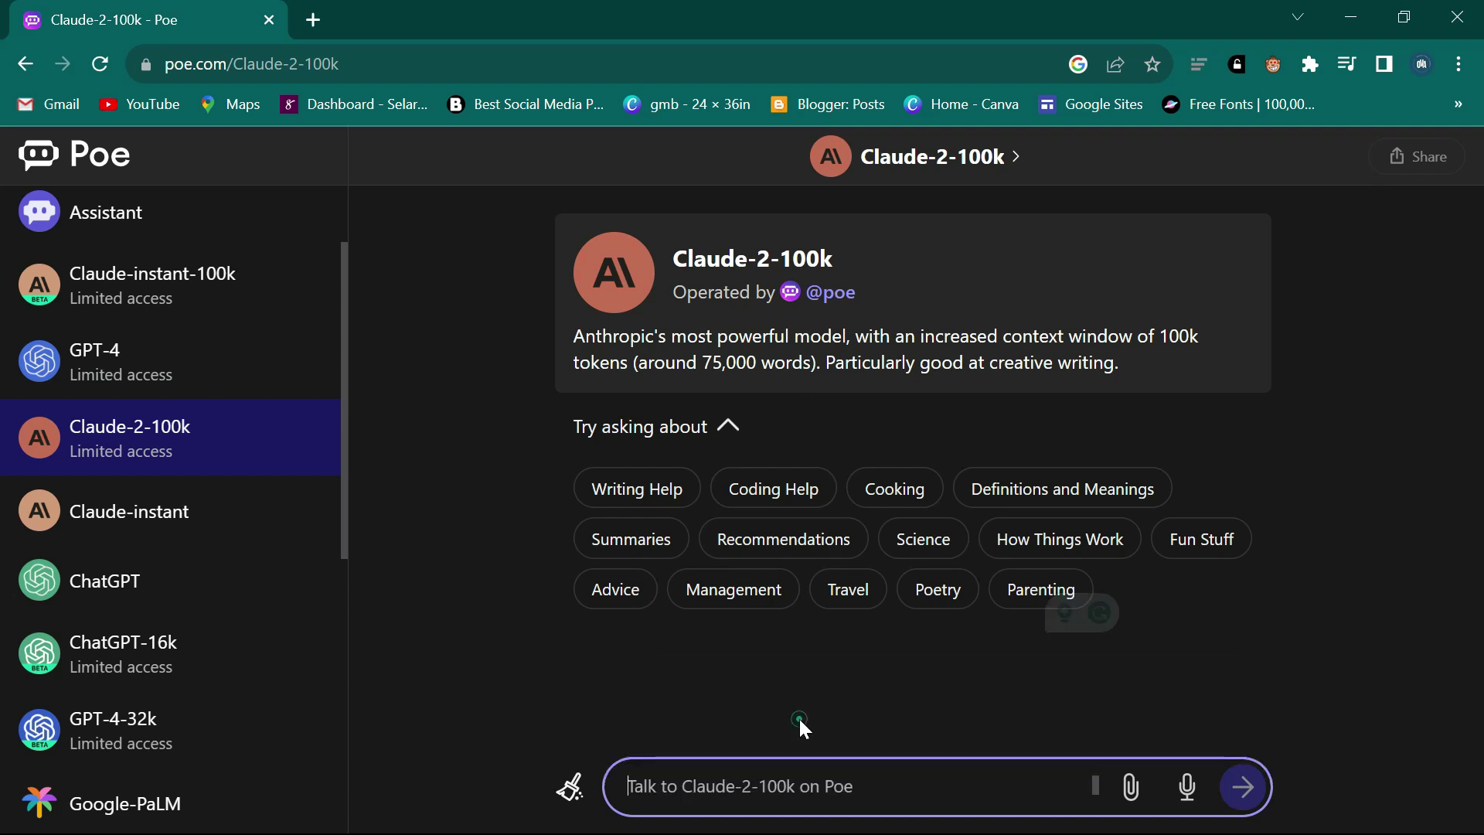
{"action": "scroll", "coordinate": [152, 473], "scroll_direction": "down", "scroll_amount": 2}
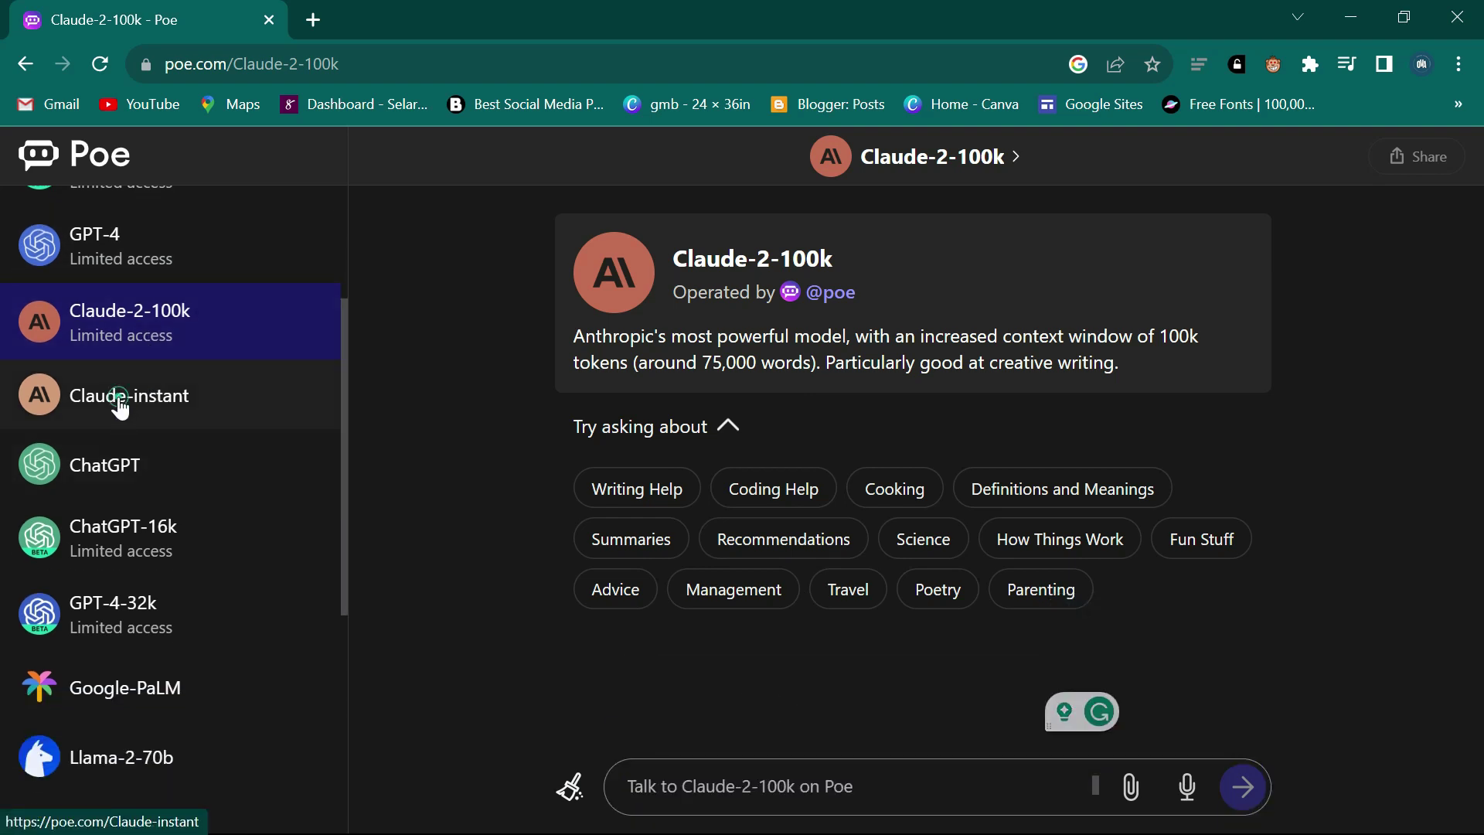
{"action": "left_click", "coordinate": [119, 396]}
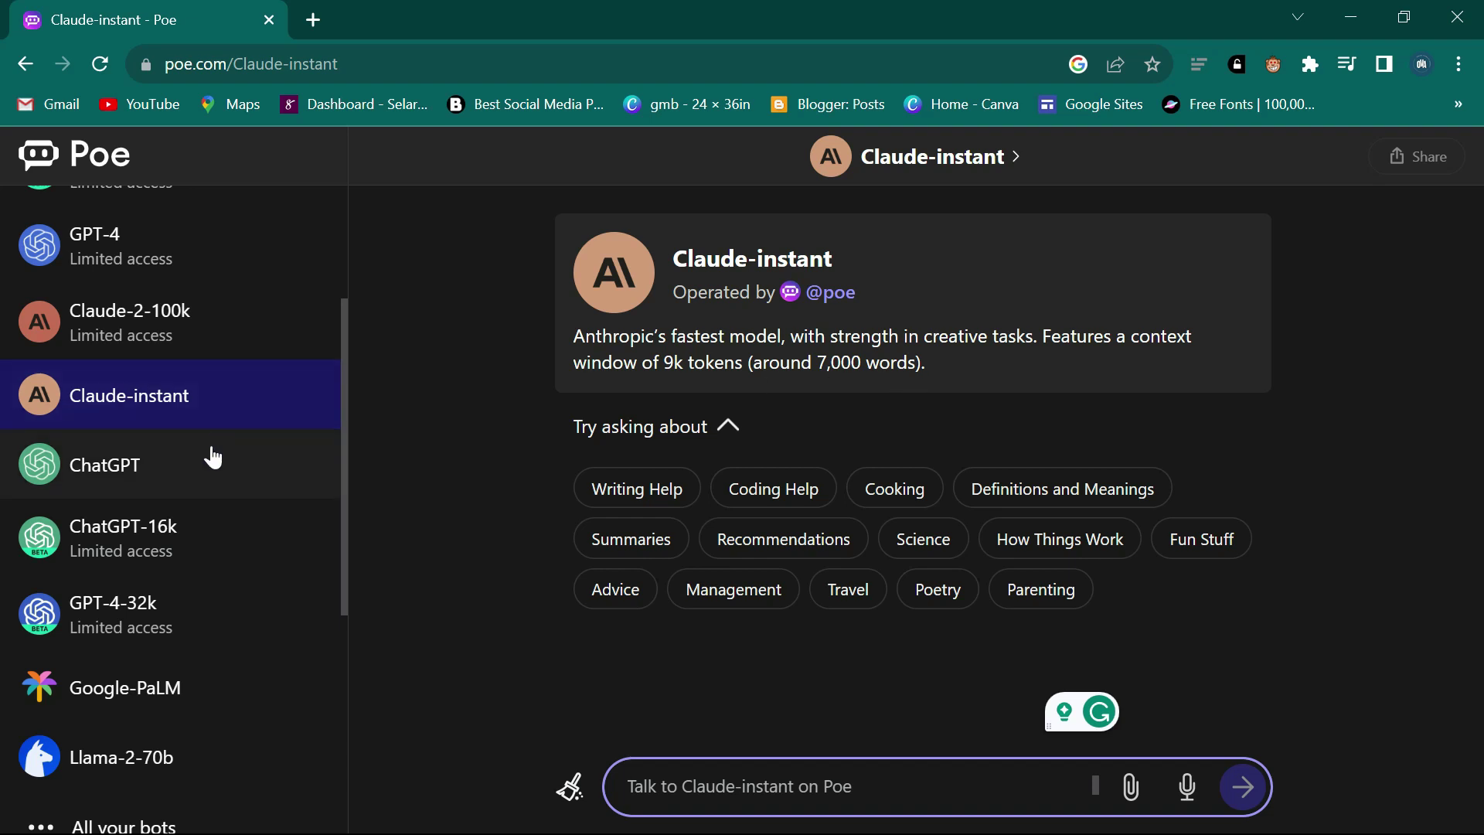
{"action": "left_click", "coordinate": [197, 466]}
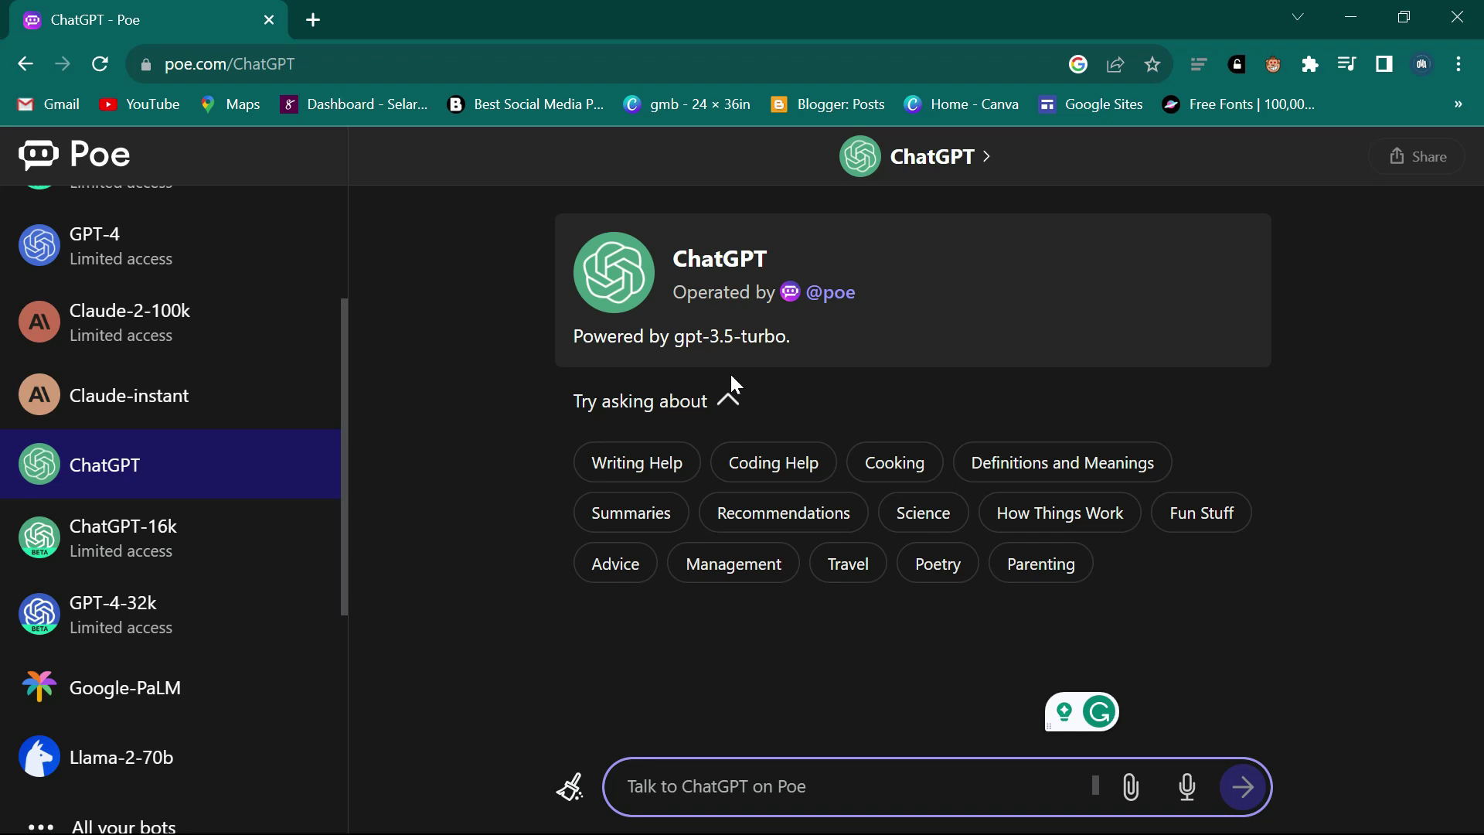
{"action": "scroll", "coordinate": [232, 383], "scroll_direction": "down", "scroll_amount": 5}
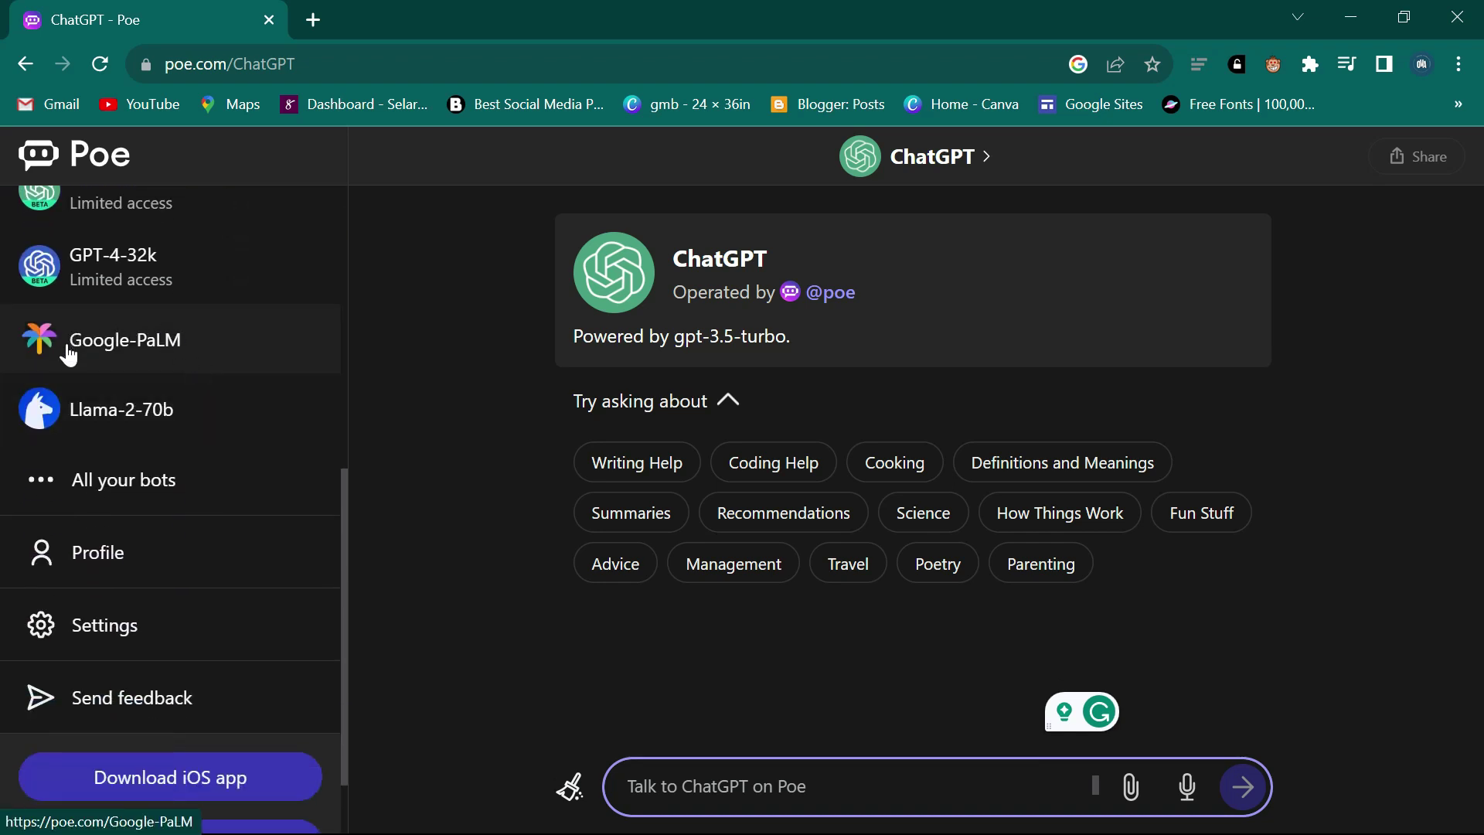
{"action": "left_click", "coordinate": [131, 348]}
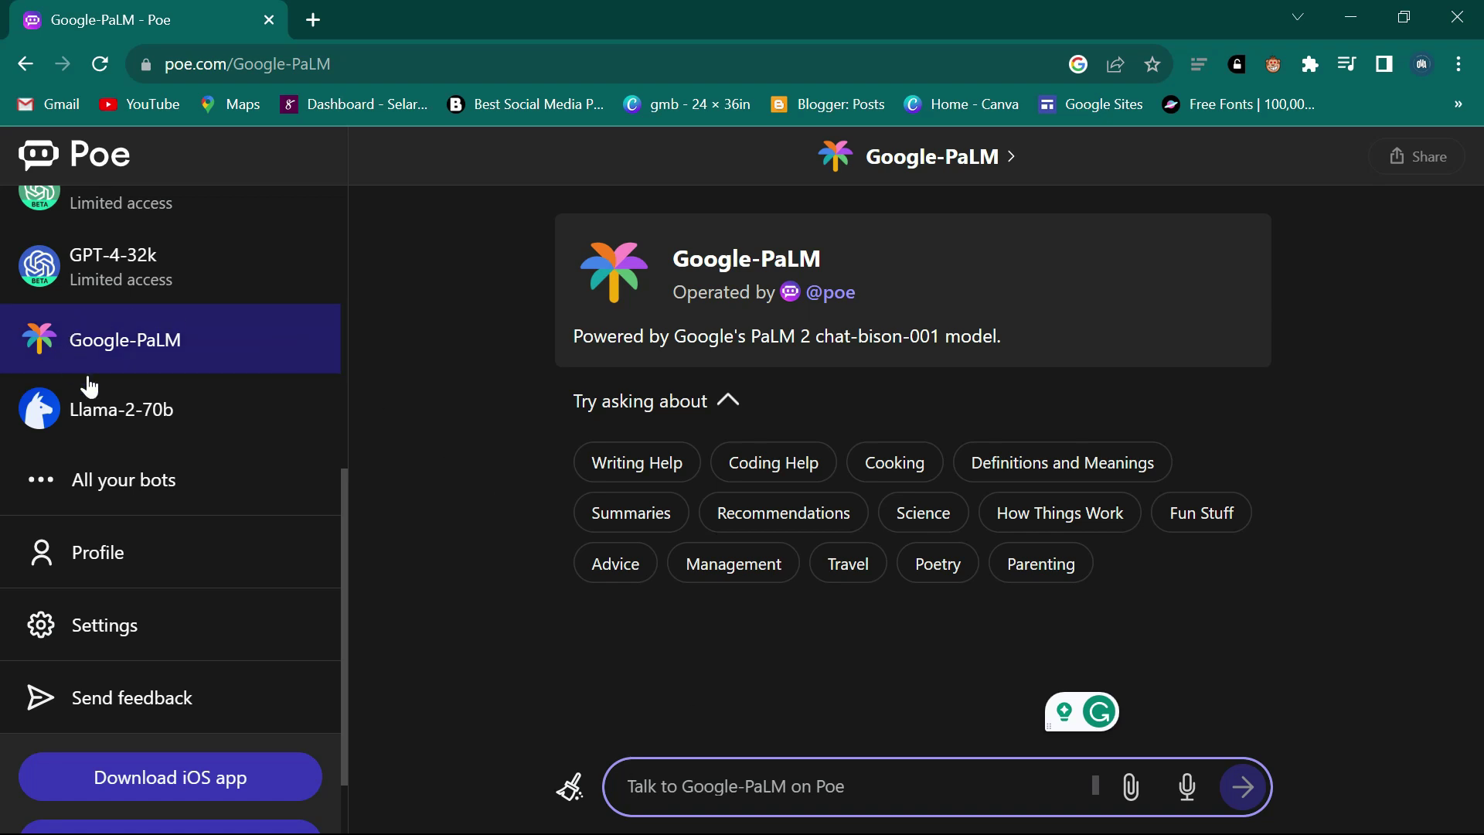
{"action": "left_click", "coordinate": [114, 413]}
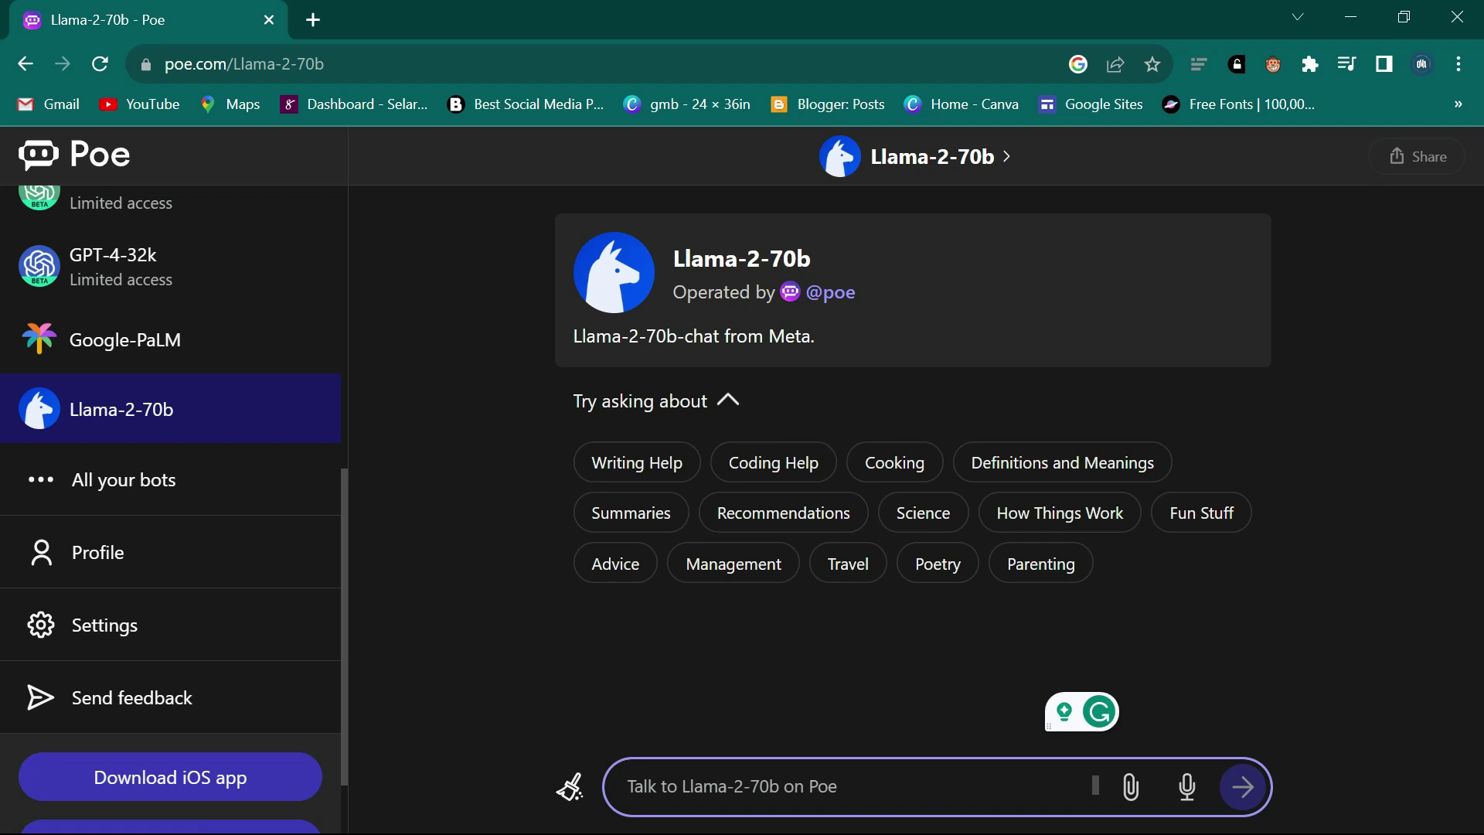
{"action": "left_click", "coordinate": [144, 497]}
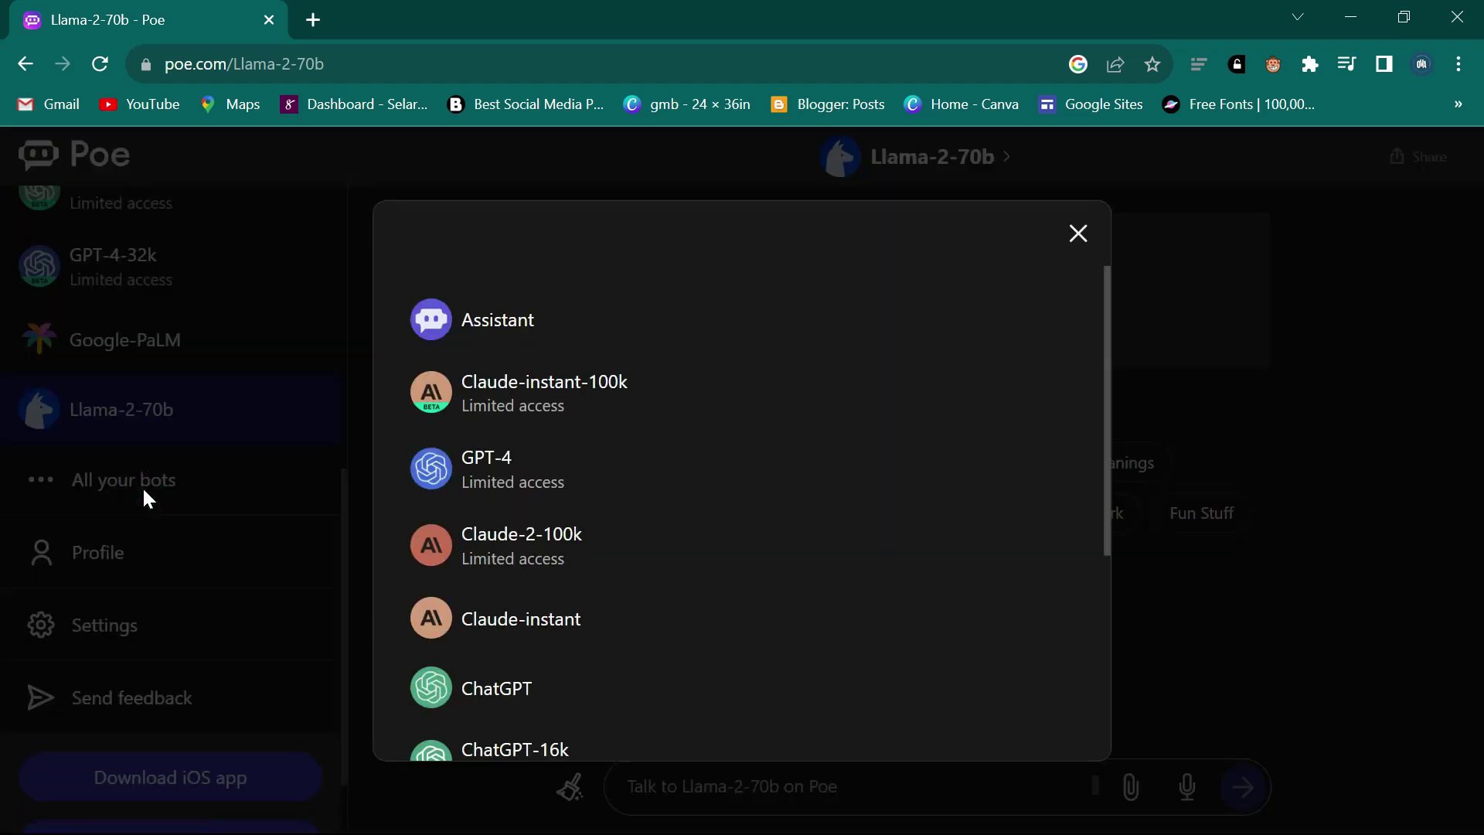
Browse the full bot list, close it, and return to the Claude-instant-100k chat.
{"action": "scroll", "coordinate": [545, 357], "scroll_direction": "down", "scroll_amount": 5}
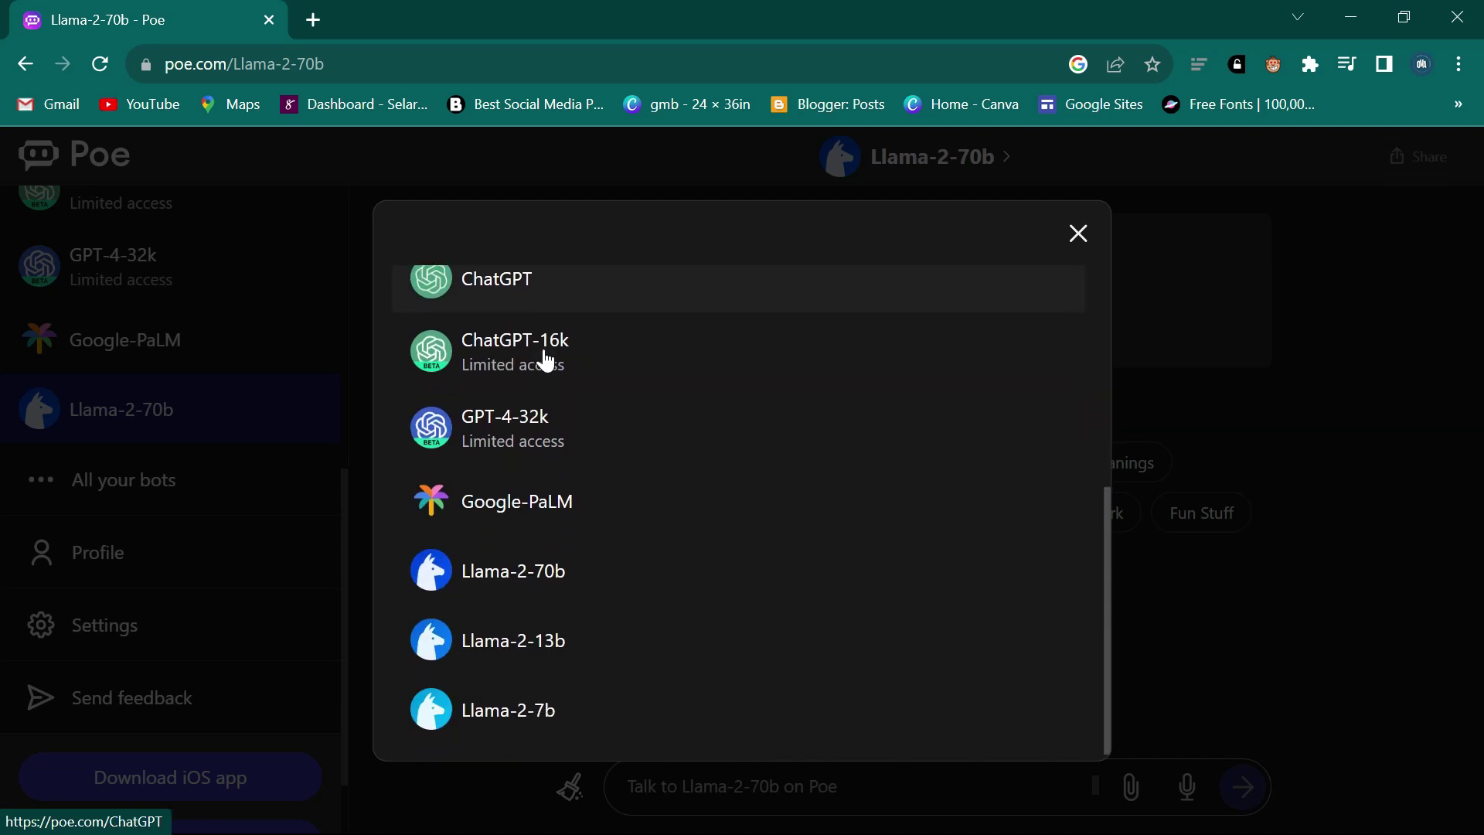
{"action": "scroll", "coordinate": [546, 360], "scroll_direction": "up", "scroll_amount": 4}
{"action": "scroll", "coordinate": [545, 360], "scroll_direction": "up", "scroll_amount": 1}
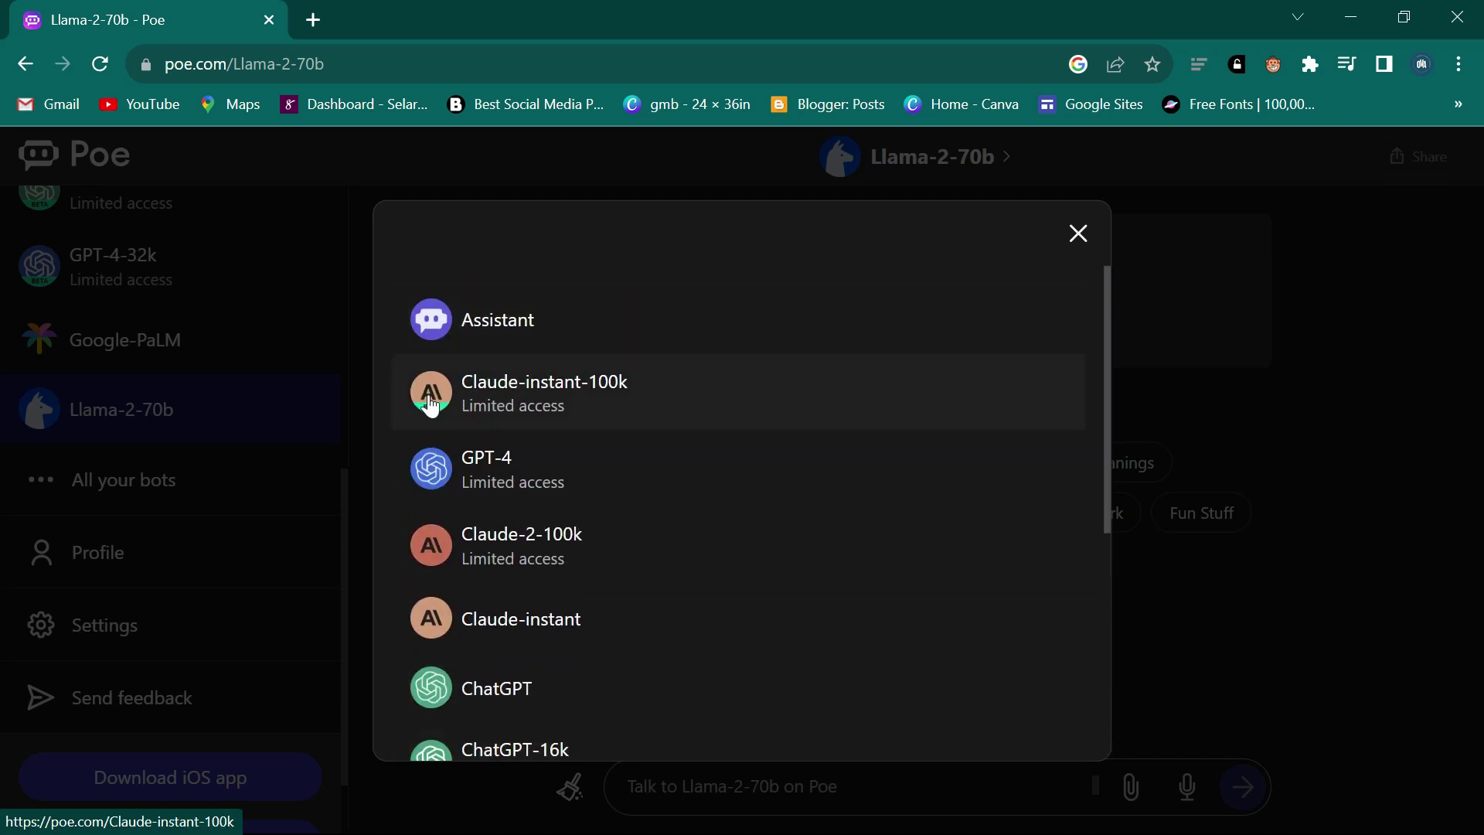
{"action": "scroll", "coordinate": [554, 507], "scroll_direction": "down", "scroll_amount": 2}
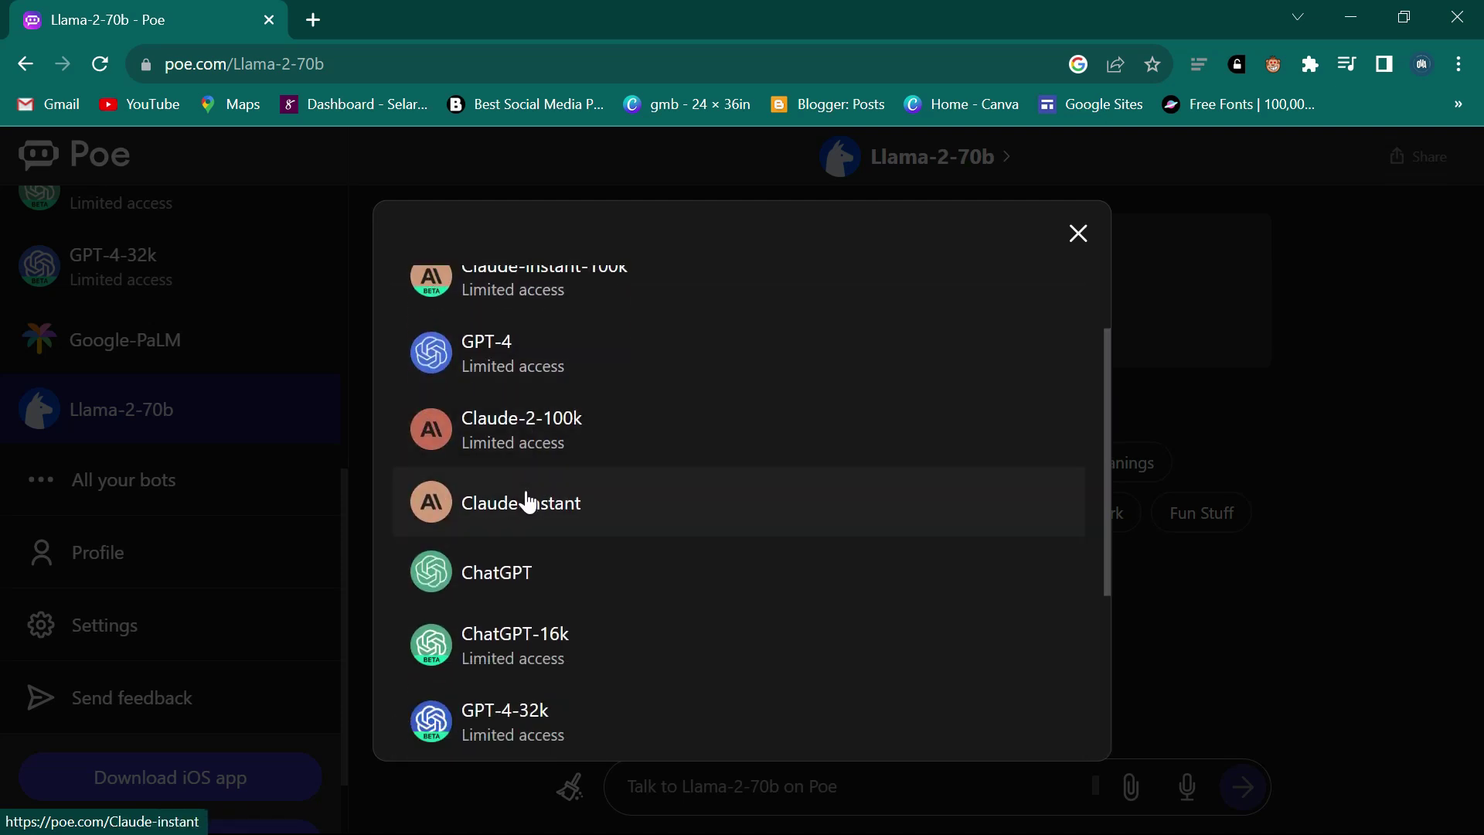
{"action": "scroll", "coordinate": [530, 548], "scroll_direction": "down", "scroll_amount": 2}
{"action": "scroll", "coordinate": [513, 595], "scroll_direction": "down", "scroll_amount": 2}
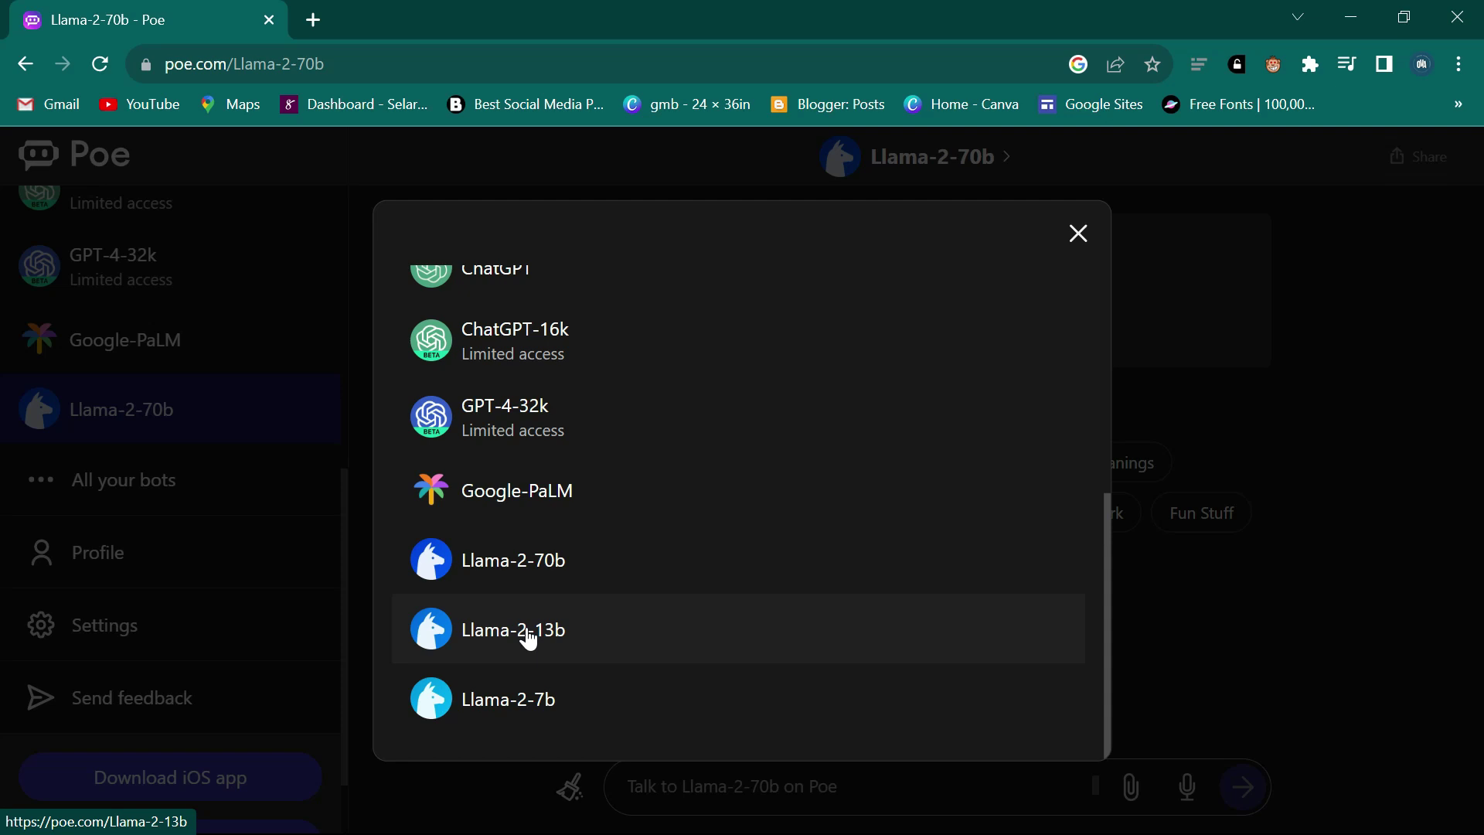
{"action": "left_click", "coordinate": [1077, 231]}
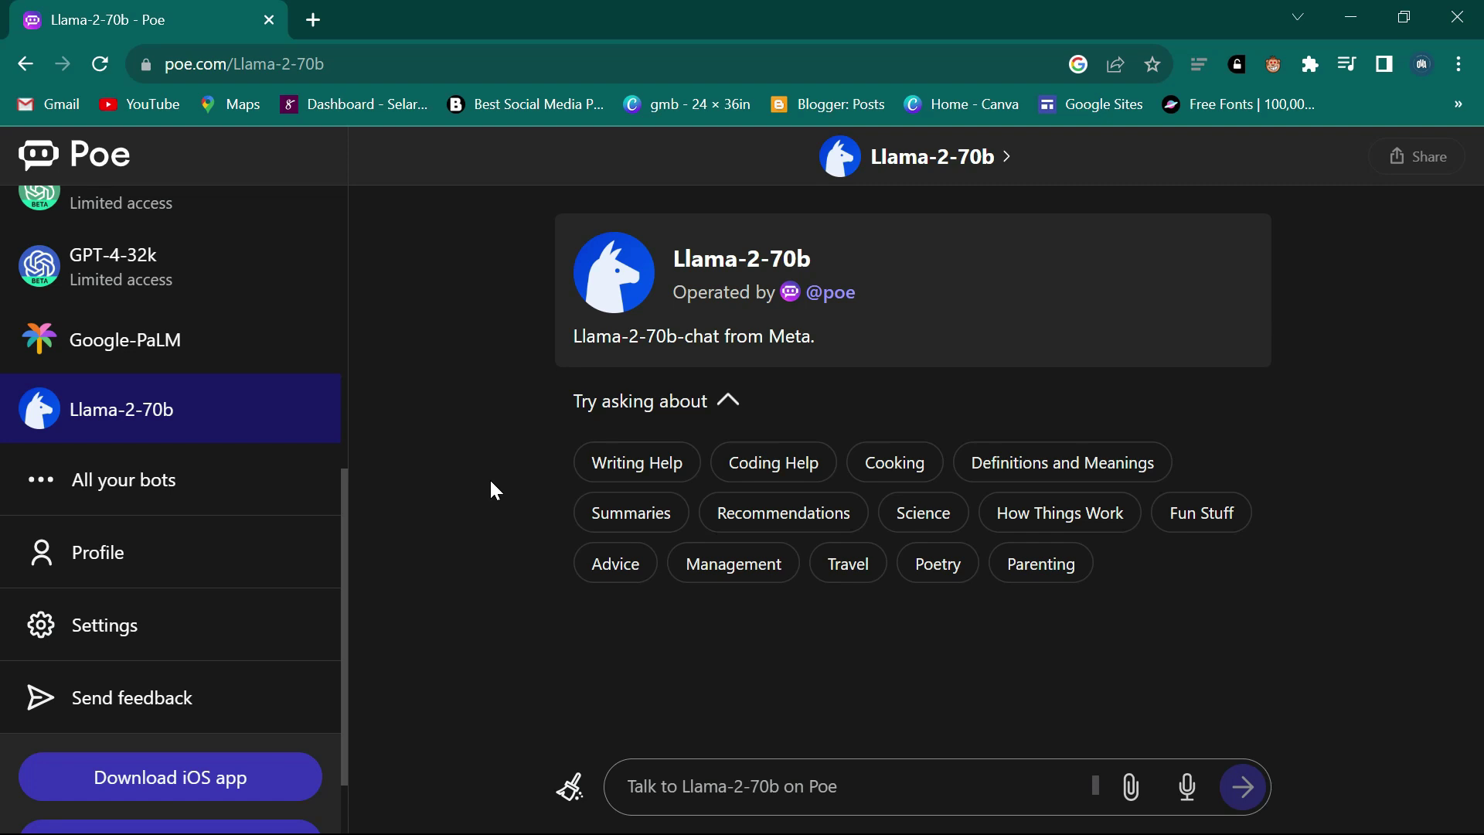
{"action": "scroll", "coordinate": [155, 363], "scroll_direction": "up", "scroll_amount": 8}
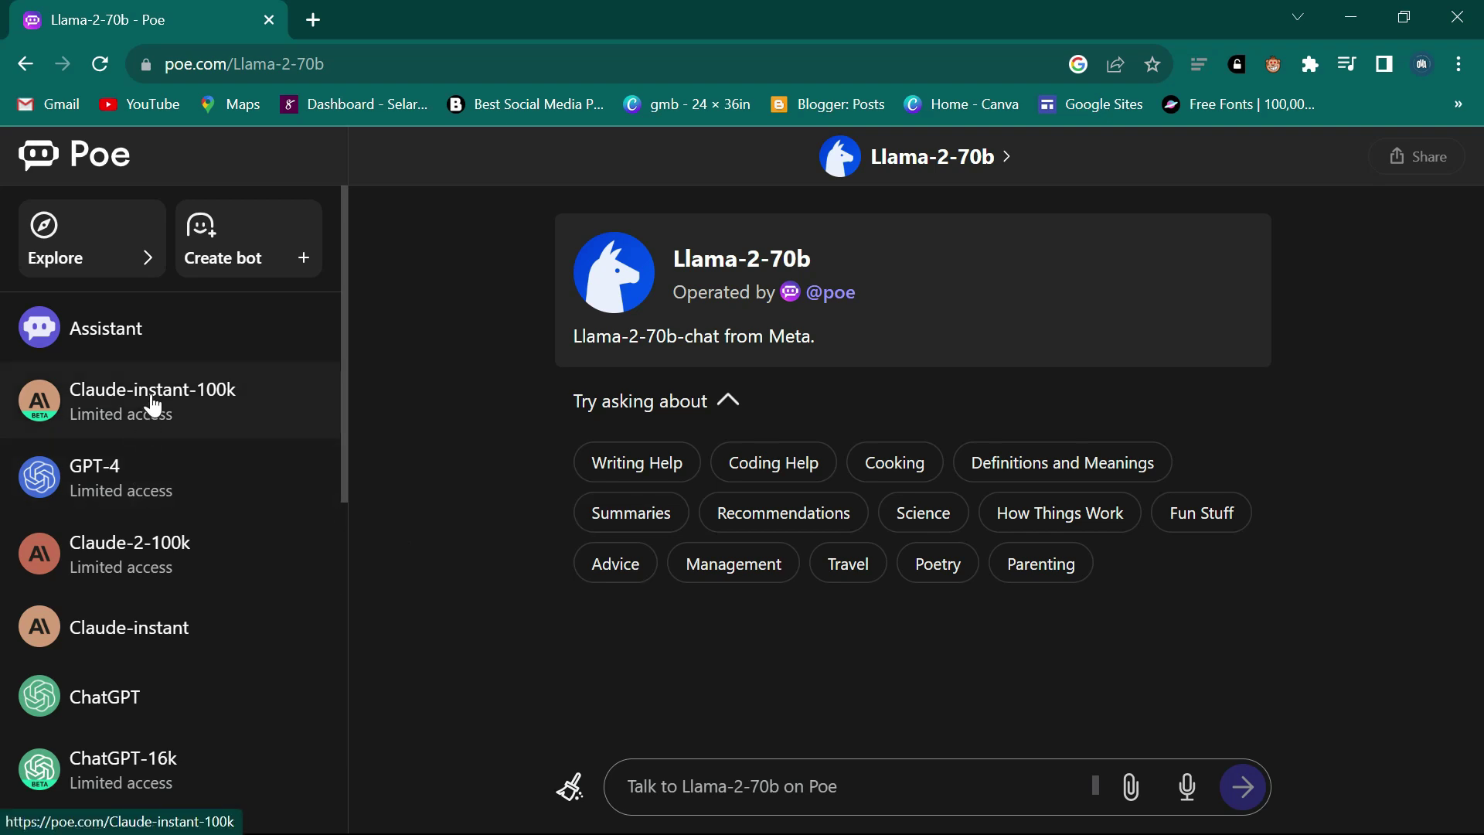
{"action": "left_click", "coordinate": [108, 406]}
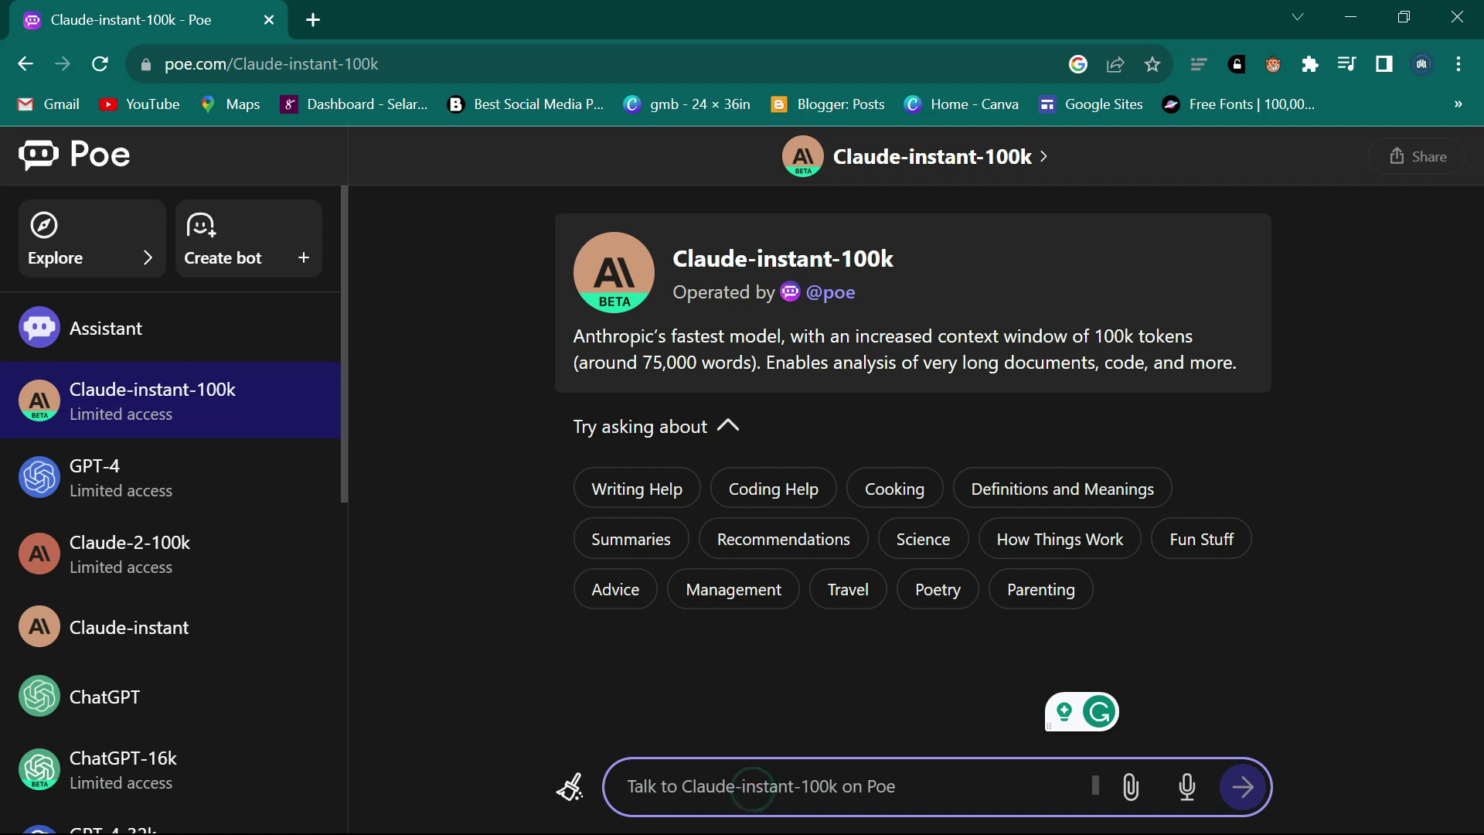
Send 'WRITE A TABLE OF CONTENT FOR A MEDITERANNEAN DIET FOR BEGINNERS' to Claude-instant-100k.
{"action": "type", "text": "W"}
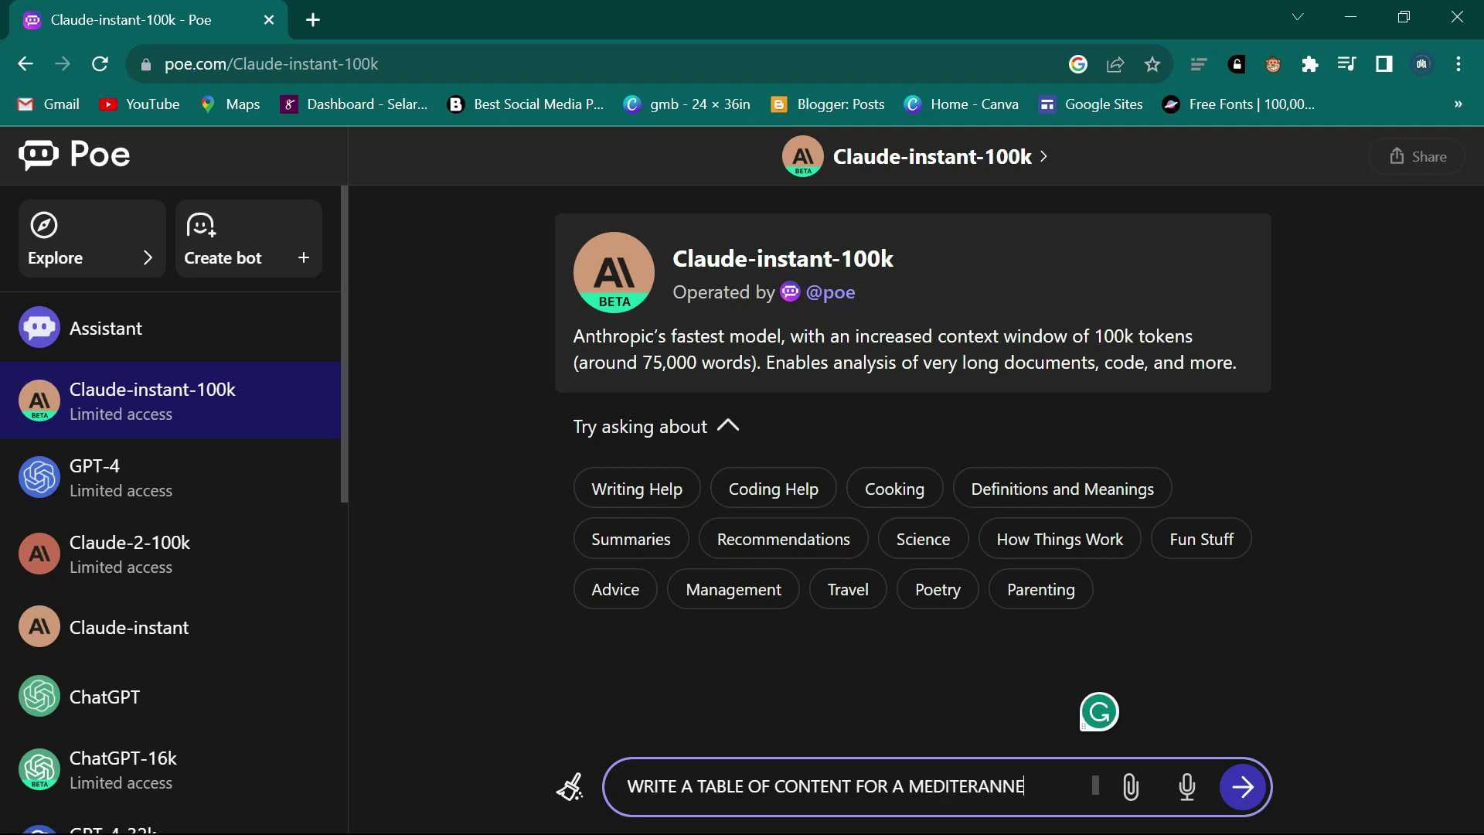
{"action": "type", "text": "DIET FOR BEGINNERS"}
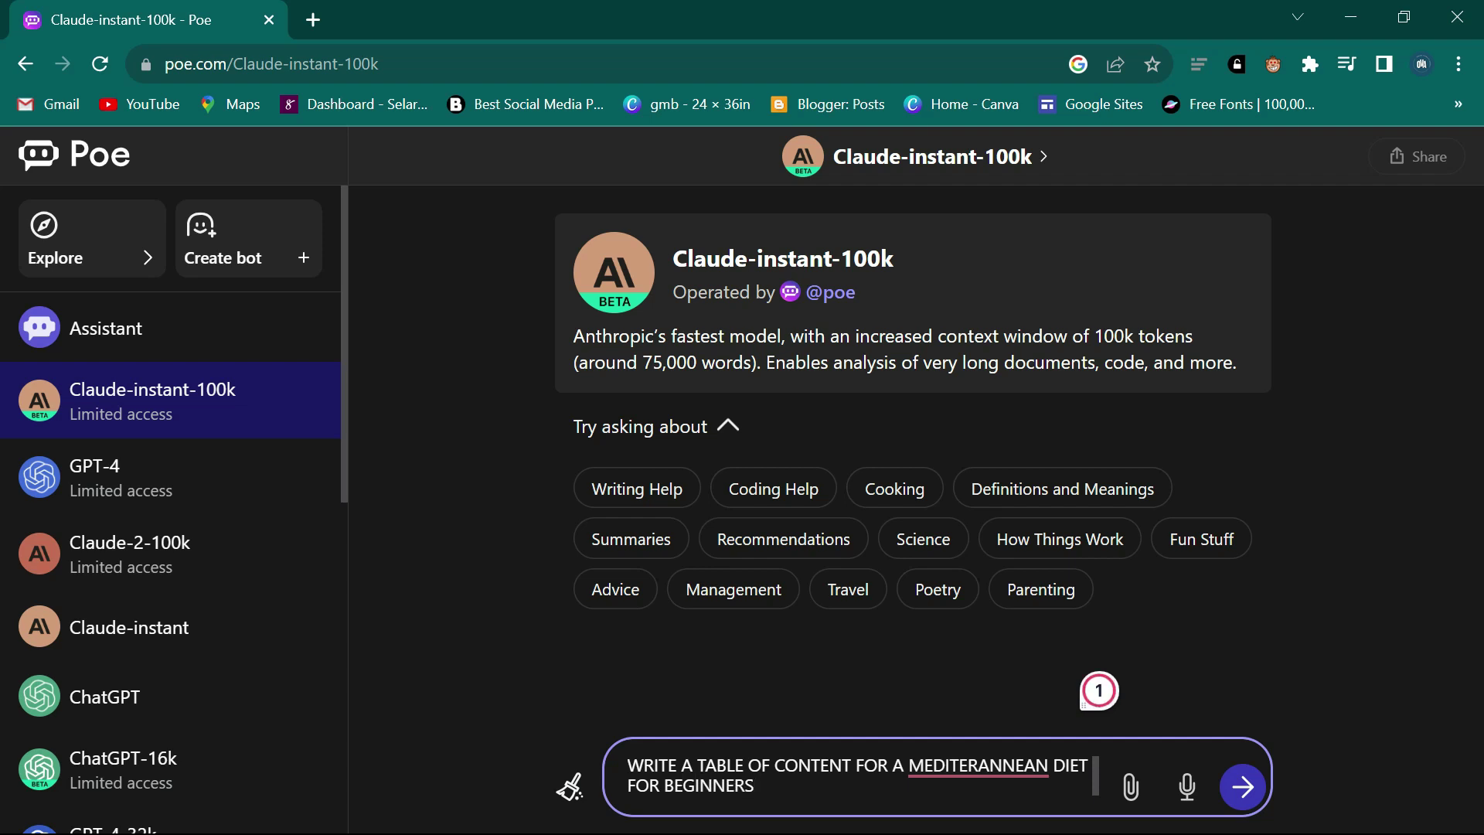
{"action": "key", "text": "Return"}
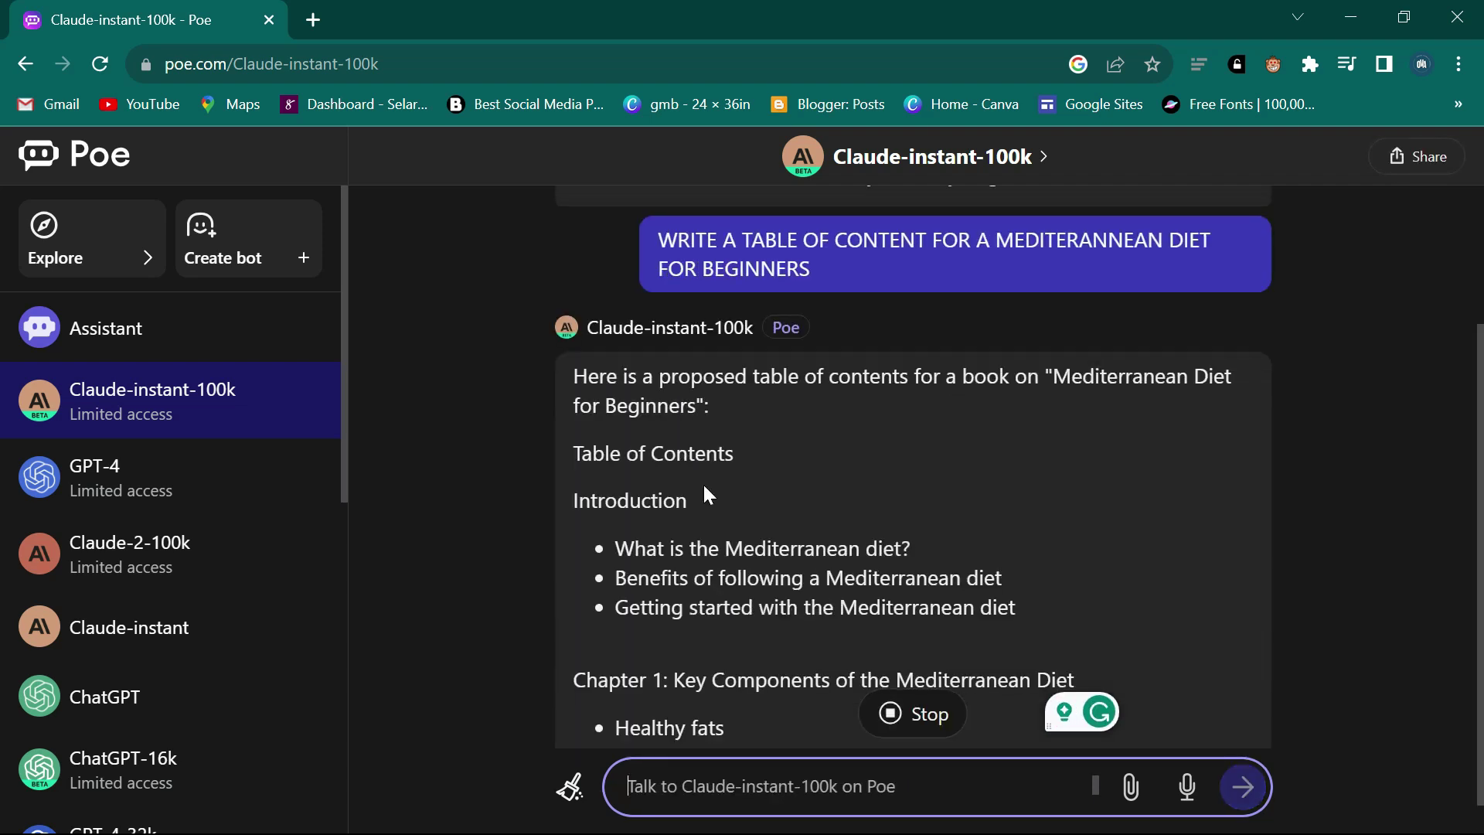
Read the finished reply from Introduction down to Appendix: Recipe Index, then return to the prompt.
{"action": "scroll", "coordinate": [712, 466], "scroll_direction": "down", "scroll_amount": 1}
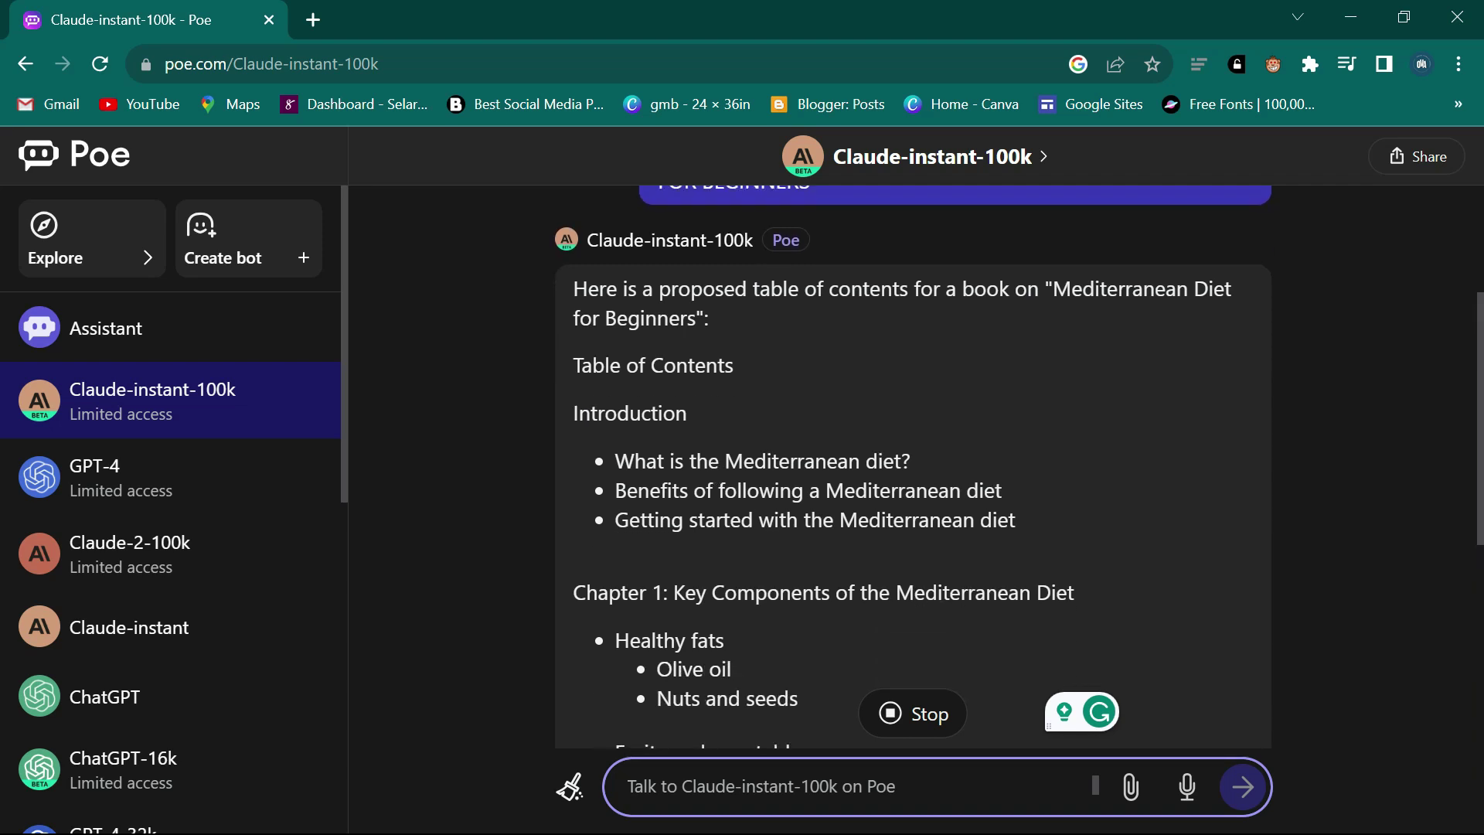
{"action": "triple_click", "coordinate": [787, 366]}
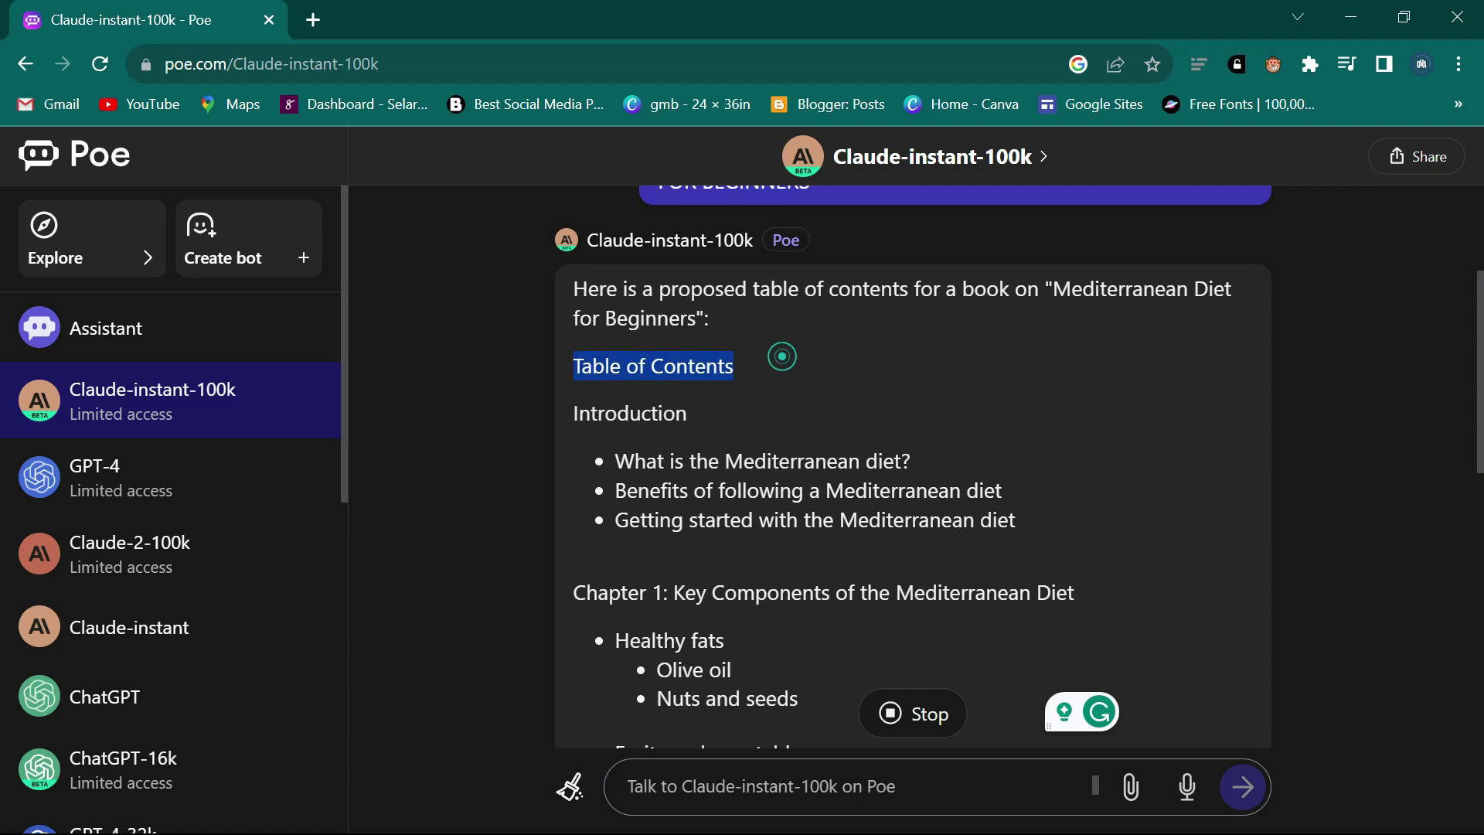
{"action": "left_click", "coordinate": [601, 370]}
{"action": "scroll", "coordinate": [913, 464], "scroll_direction": "down", "scroll_amount": 2}
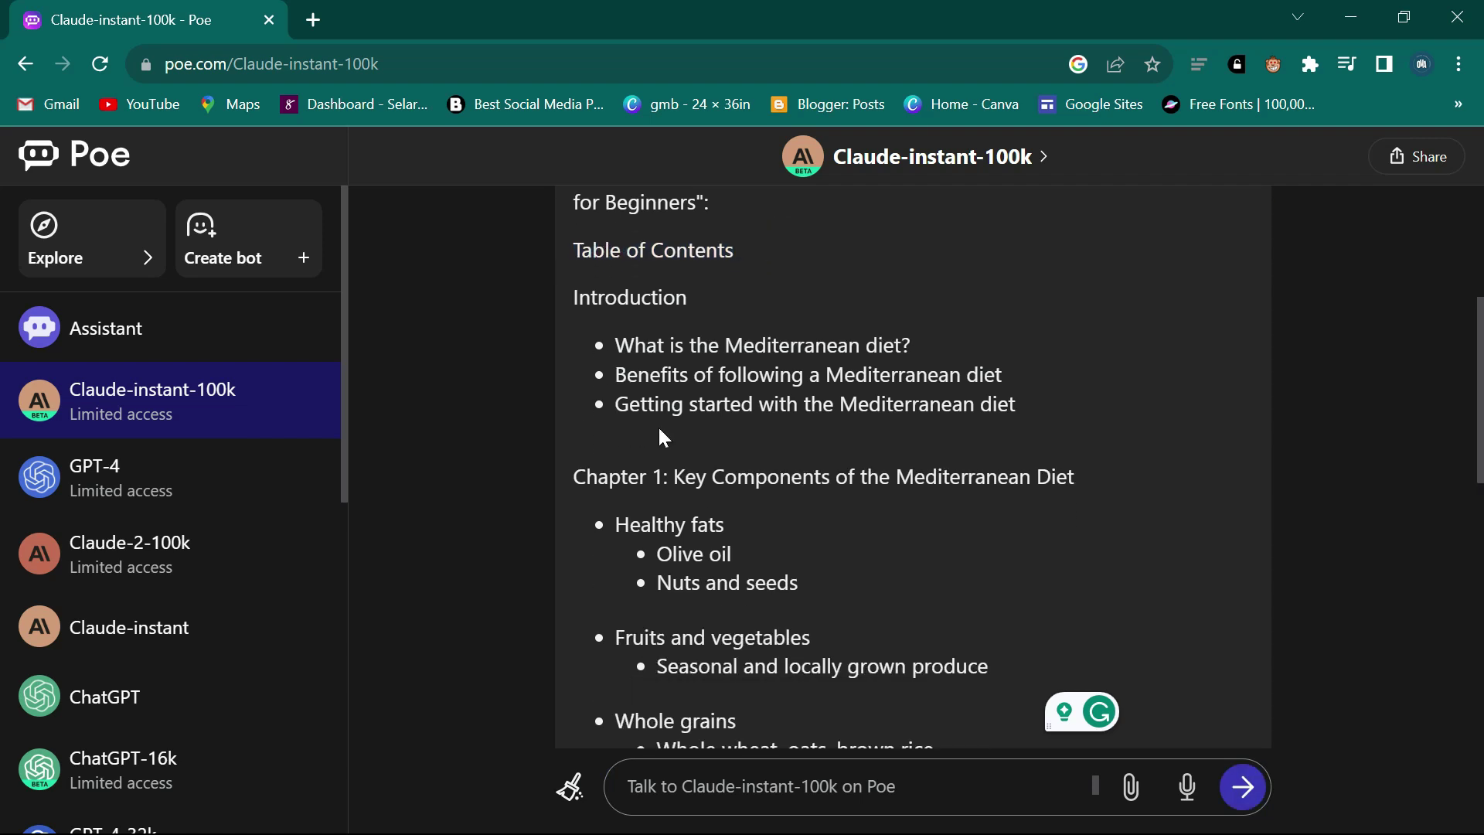
{"action": "scroll", "coordinate": [853, 487], "scroll_direction": "down", "scroll_amount": 3}
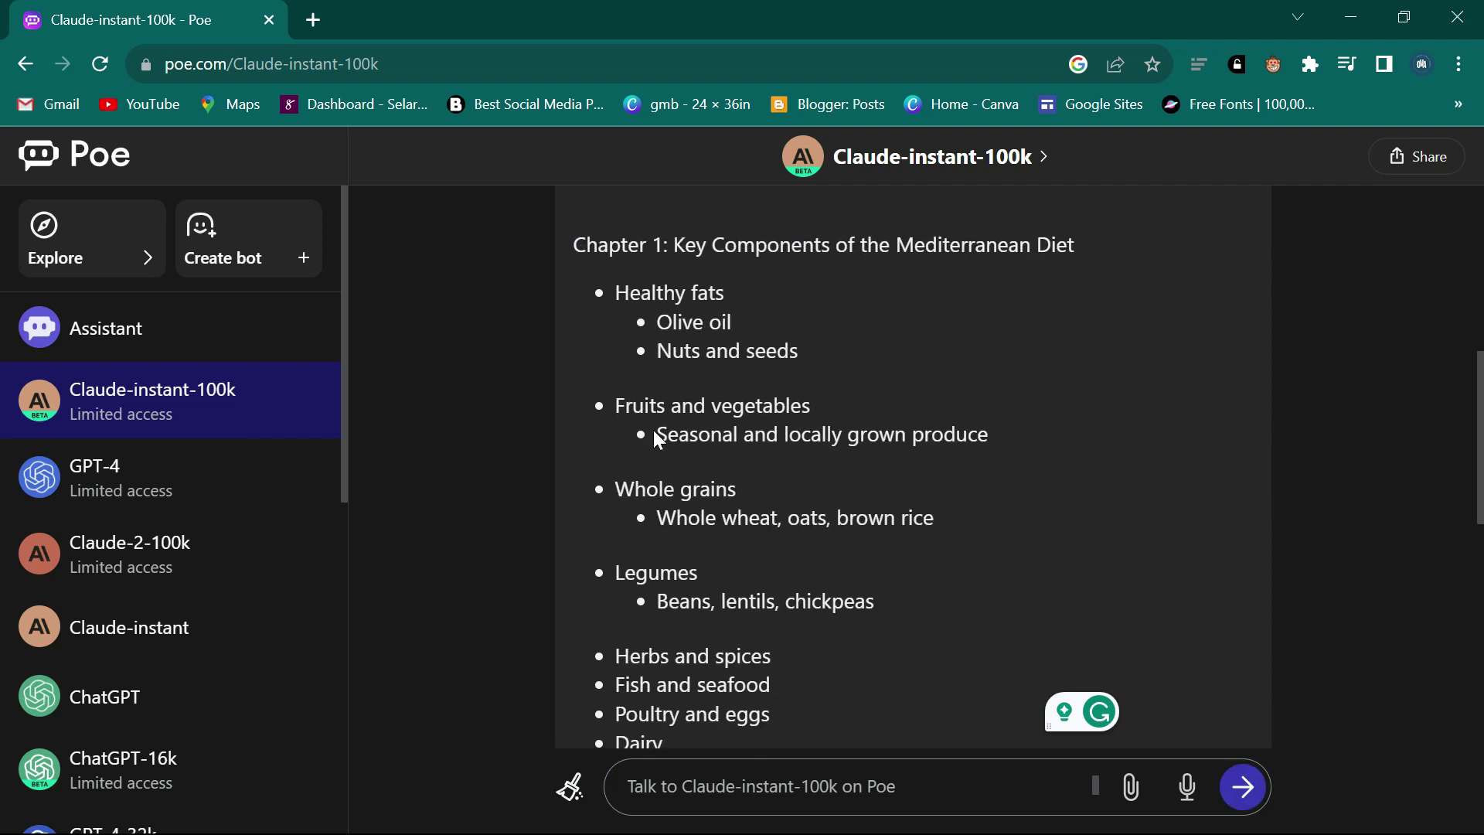
{"action": "scroll", "coordinate": [862, 306], "scroll_direction": "down", "scroll_amount": 4}
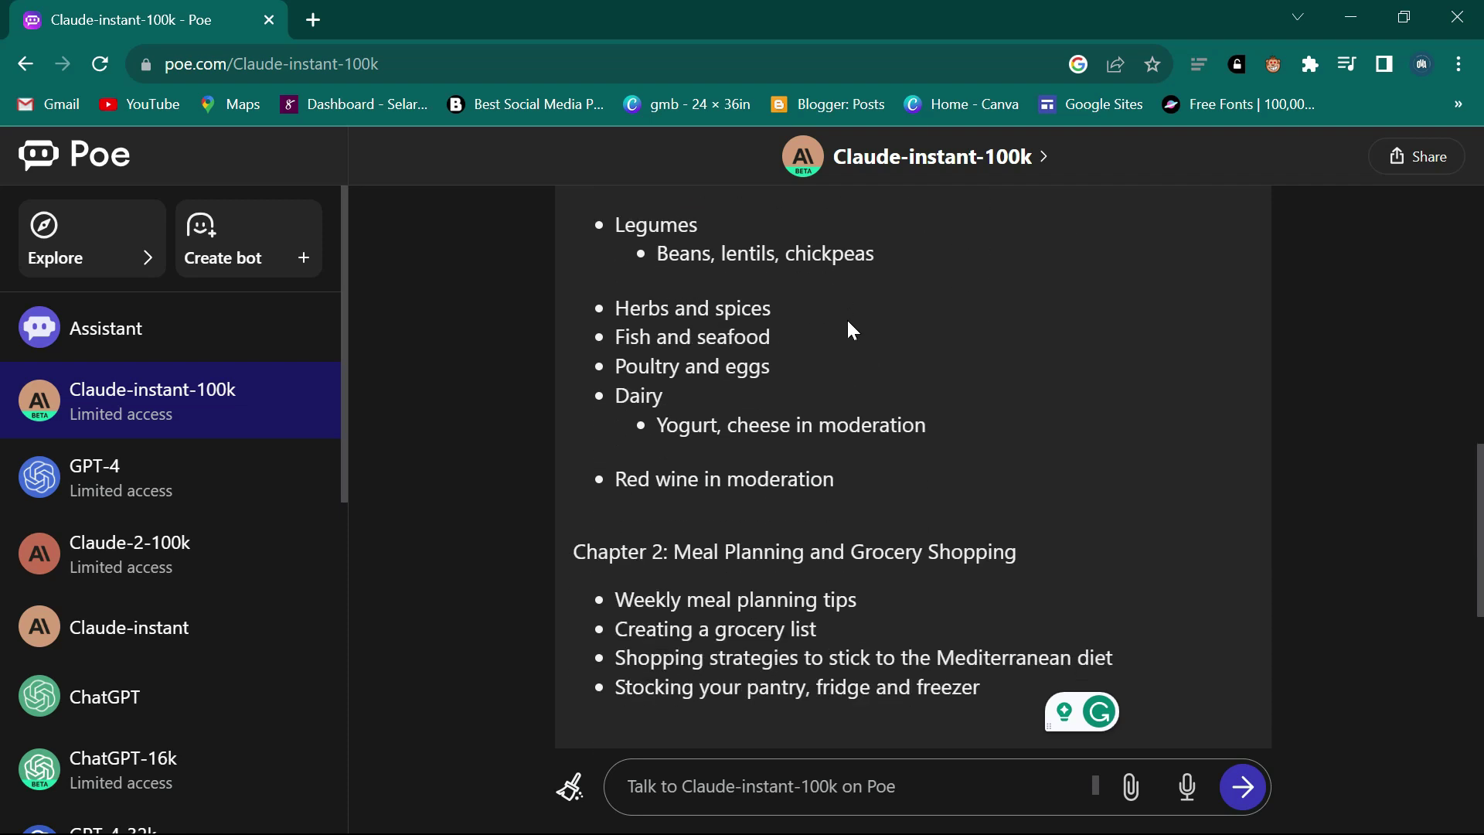
{"action": "scroll", "coordinate": [847, 318], "scroll_direction": "down", "scroll_amount": 3}
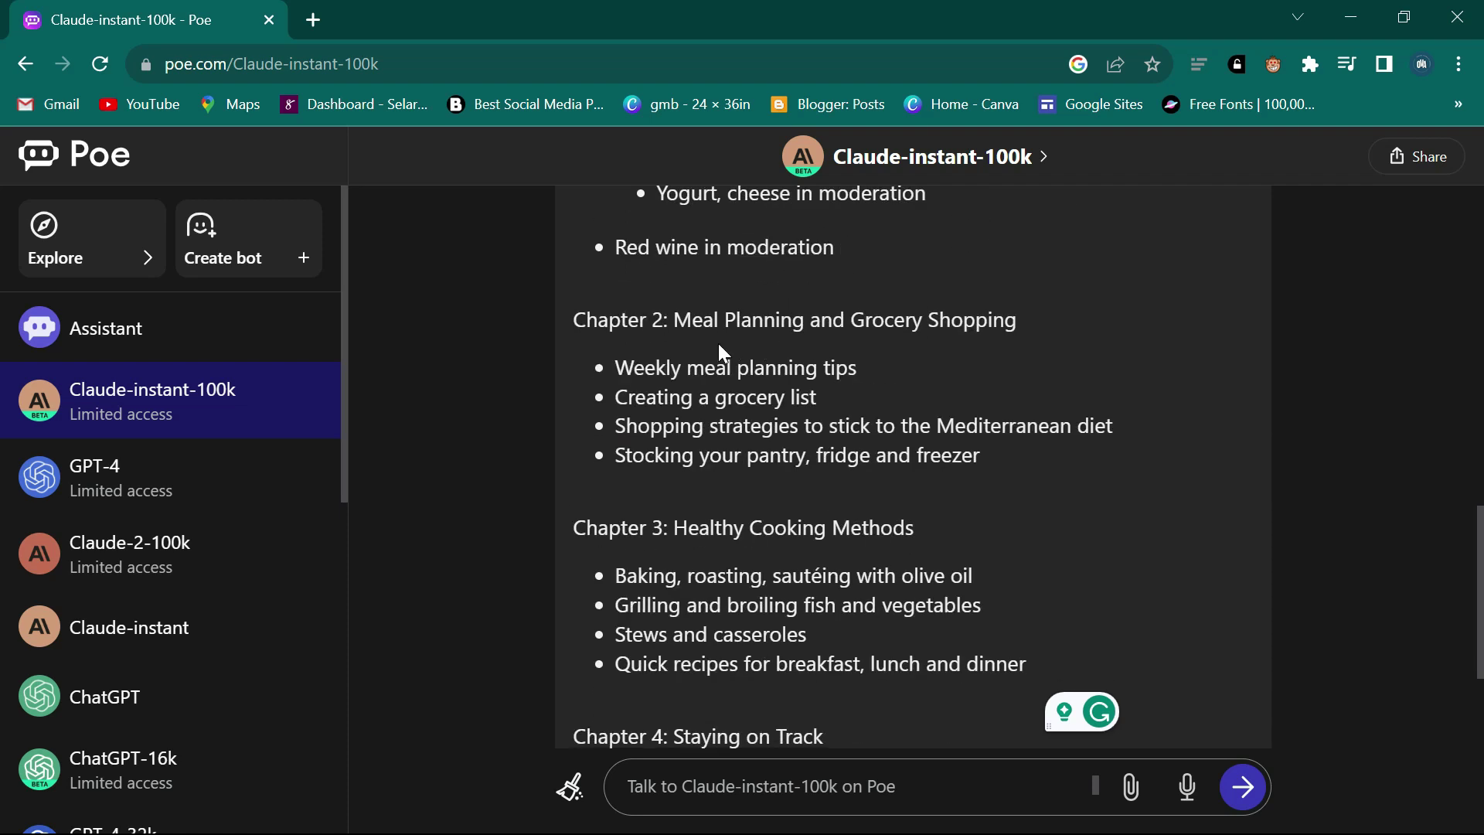
{"action": "scroll", "coordinate": [868, 345], "scroll_direction": "down", "scroll_amount": 2}
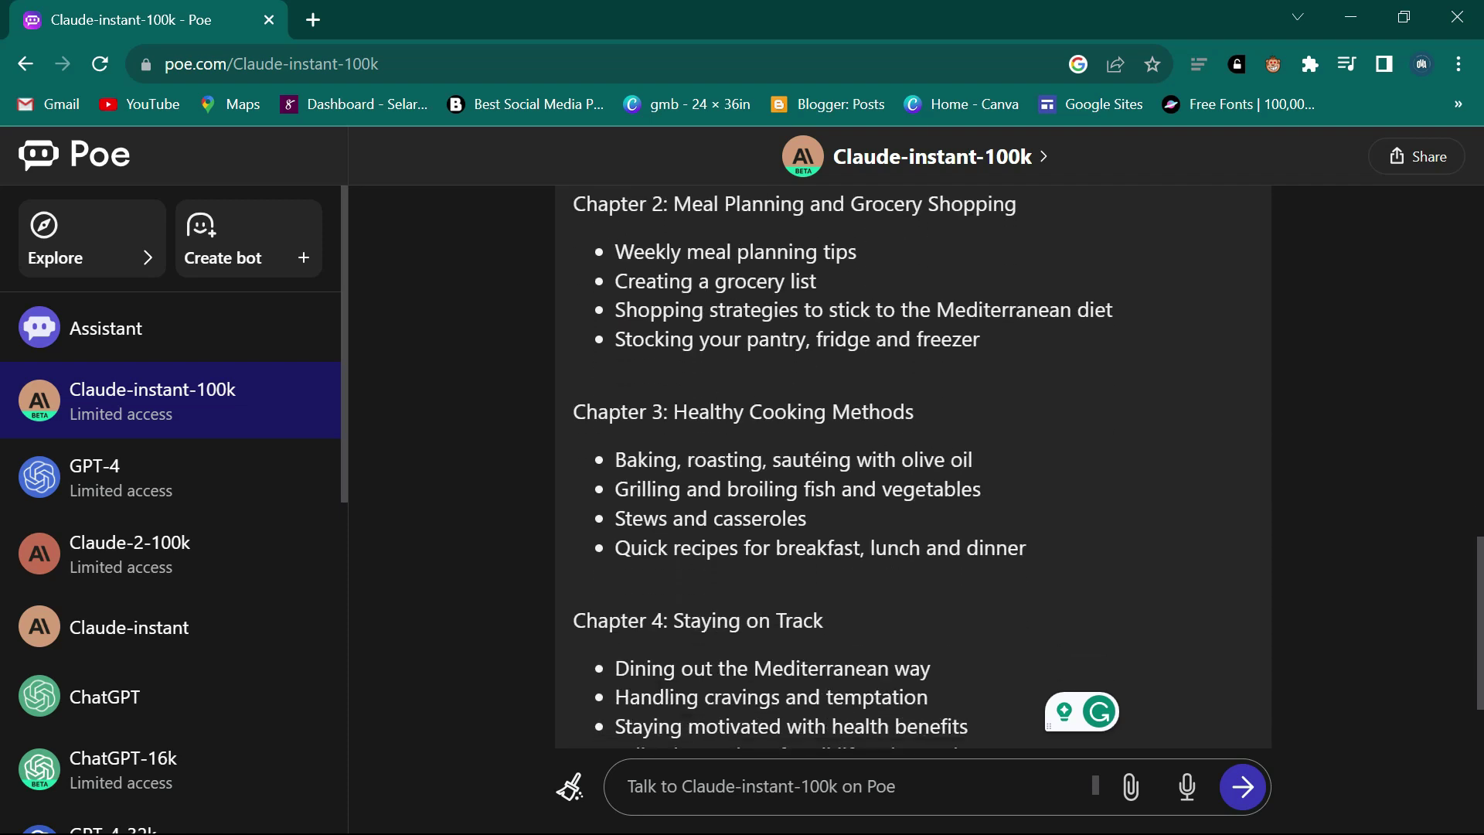
{"action": "scroll", "coordinate": [869, 405], "scroll_direction": "down", "scroll_amount": 3}
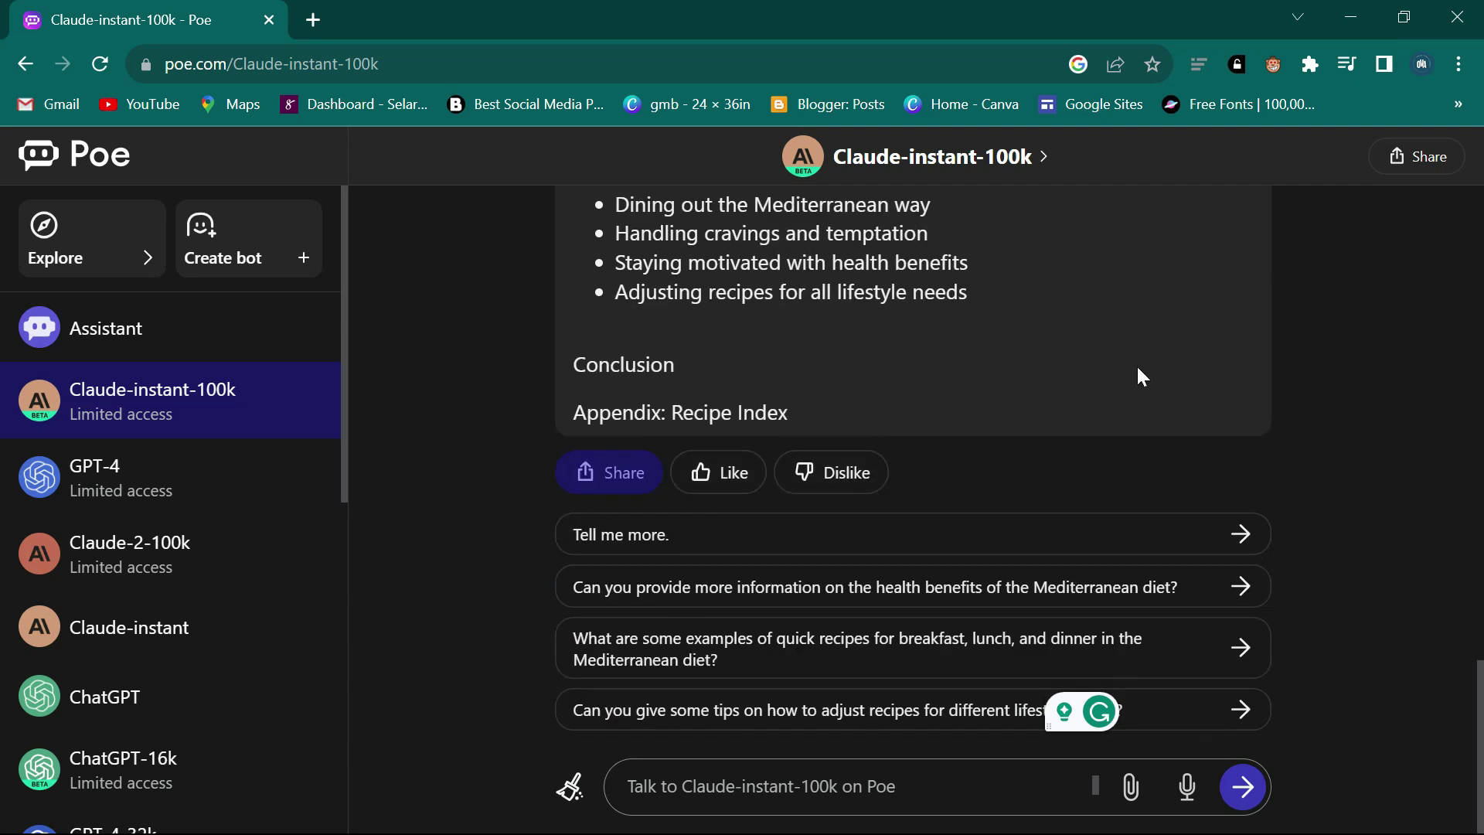
{"action": "scroll", "coordinate": [912, 429], "scroll_direction": "up", "scroll_amount": 15}
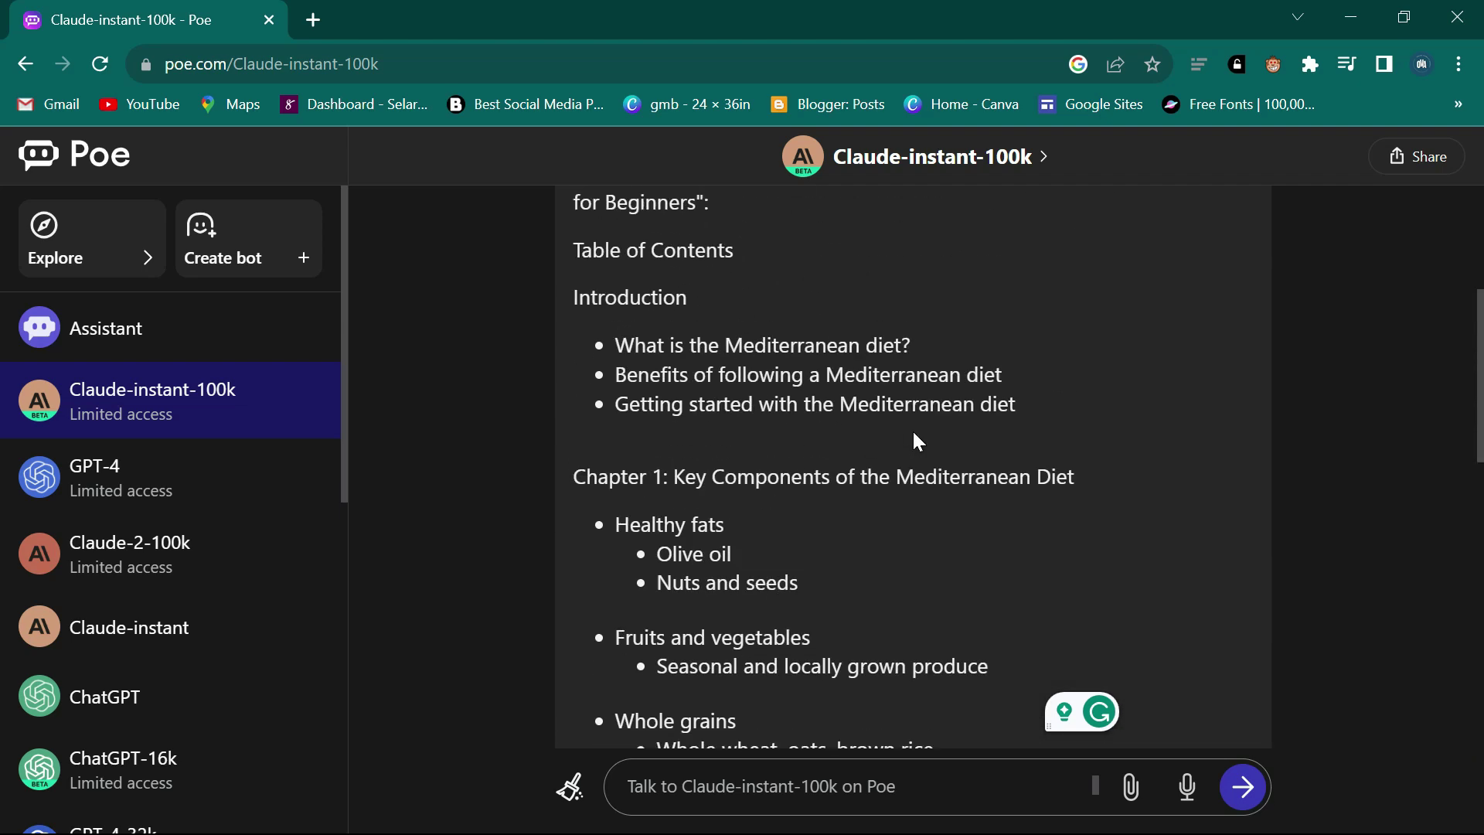
{"action": "scroll", "coordinate": [914, 433], "scroll_direction": "up", "scroll_amount": 5}
Copy the Mediterranean diet prompt message and switch to the GPT-4 chat.
{"action": "triple_click", "coordinate": [824, 464]}
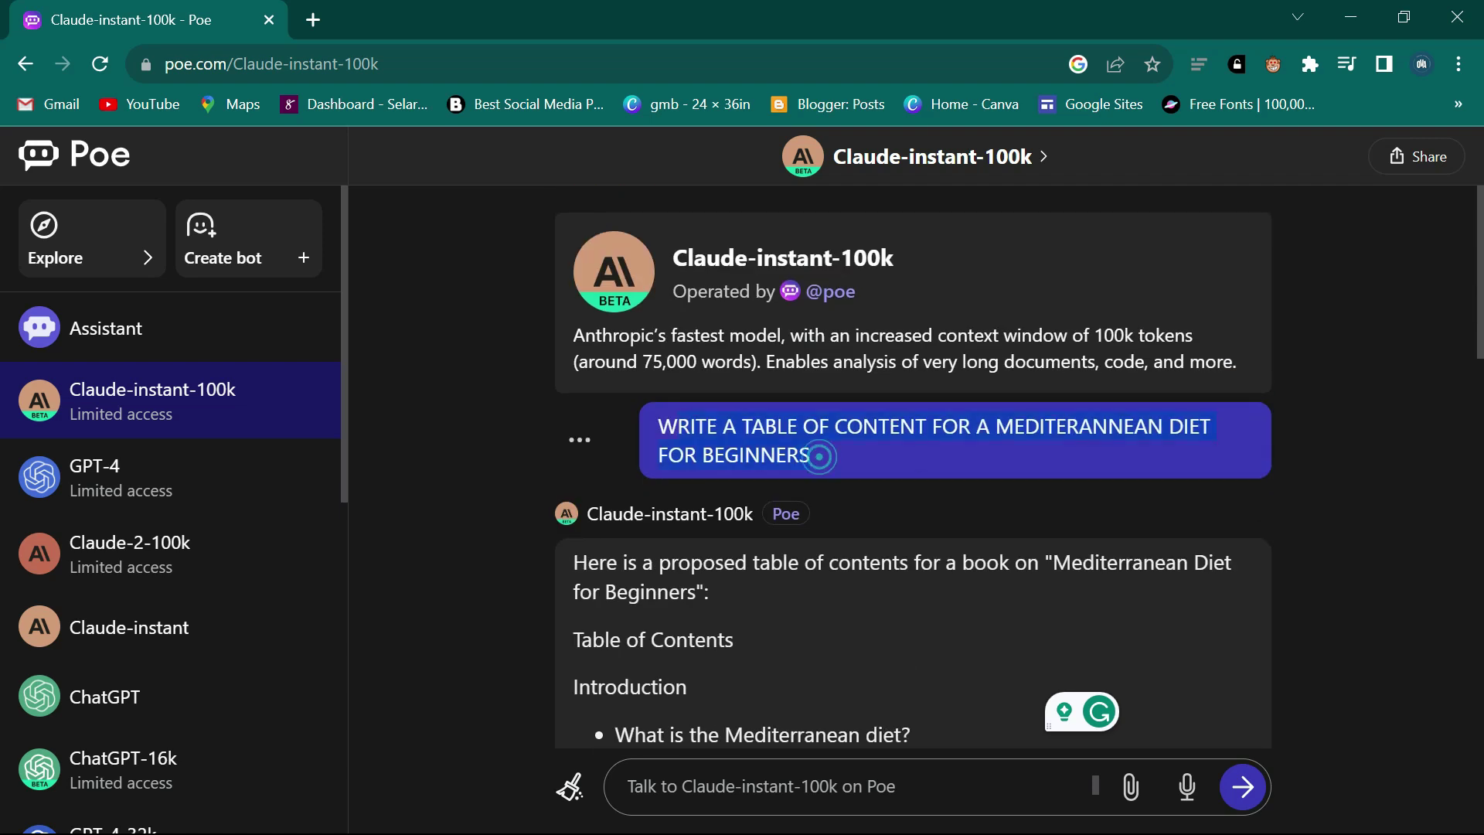
{"action": "right_click", "coordinate": [697, 425]}
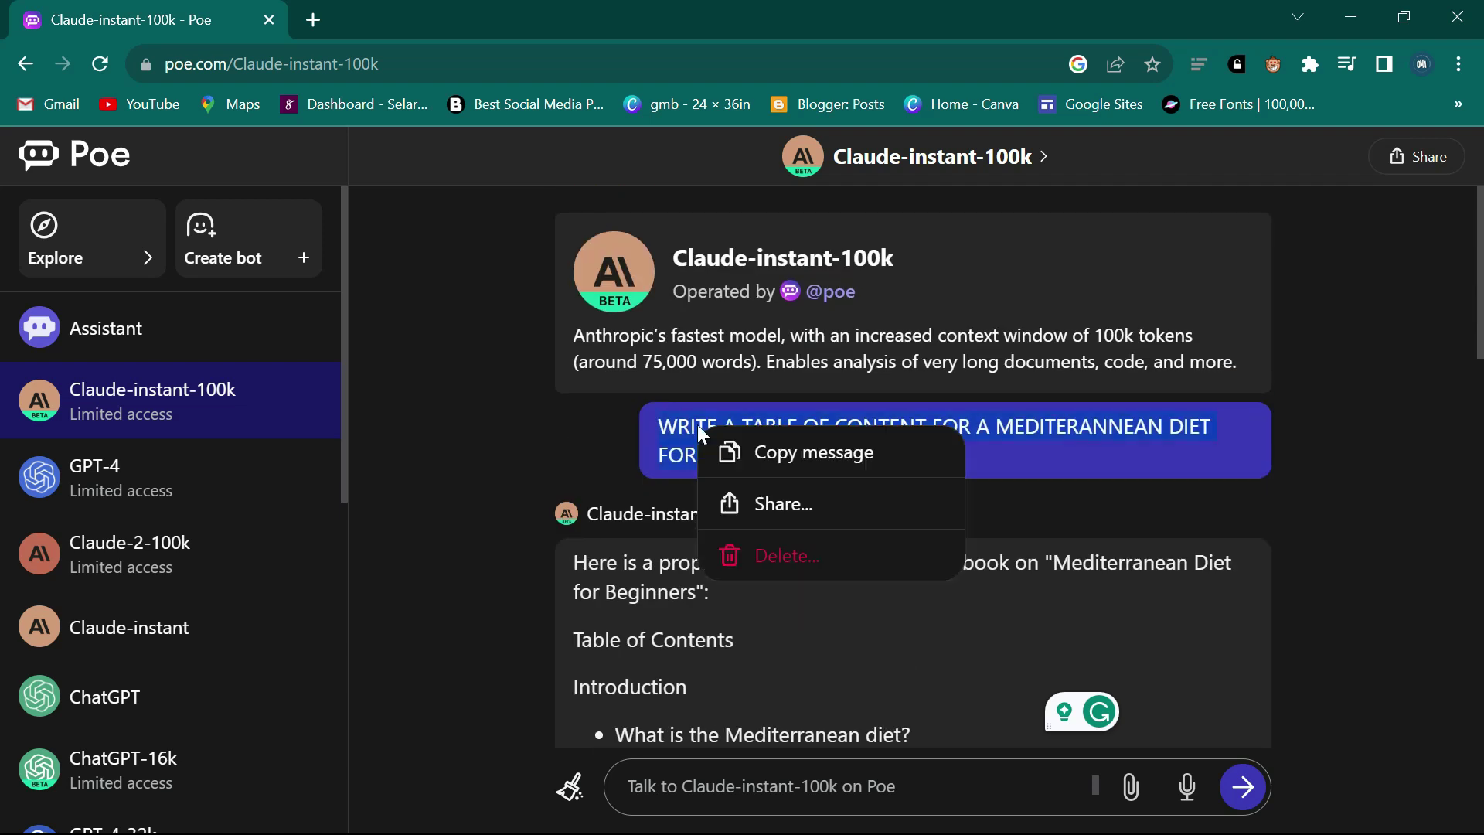
{"action": "left_click", "coordinate": [819, 456]}
{"action": "triple_click", "coordinate": [821, 464]}
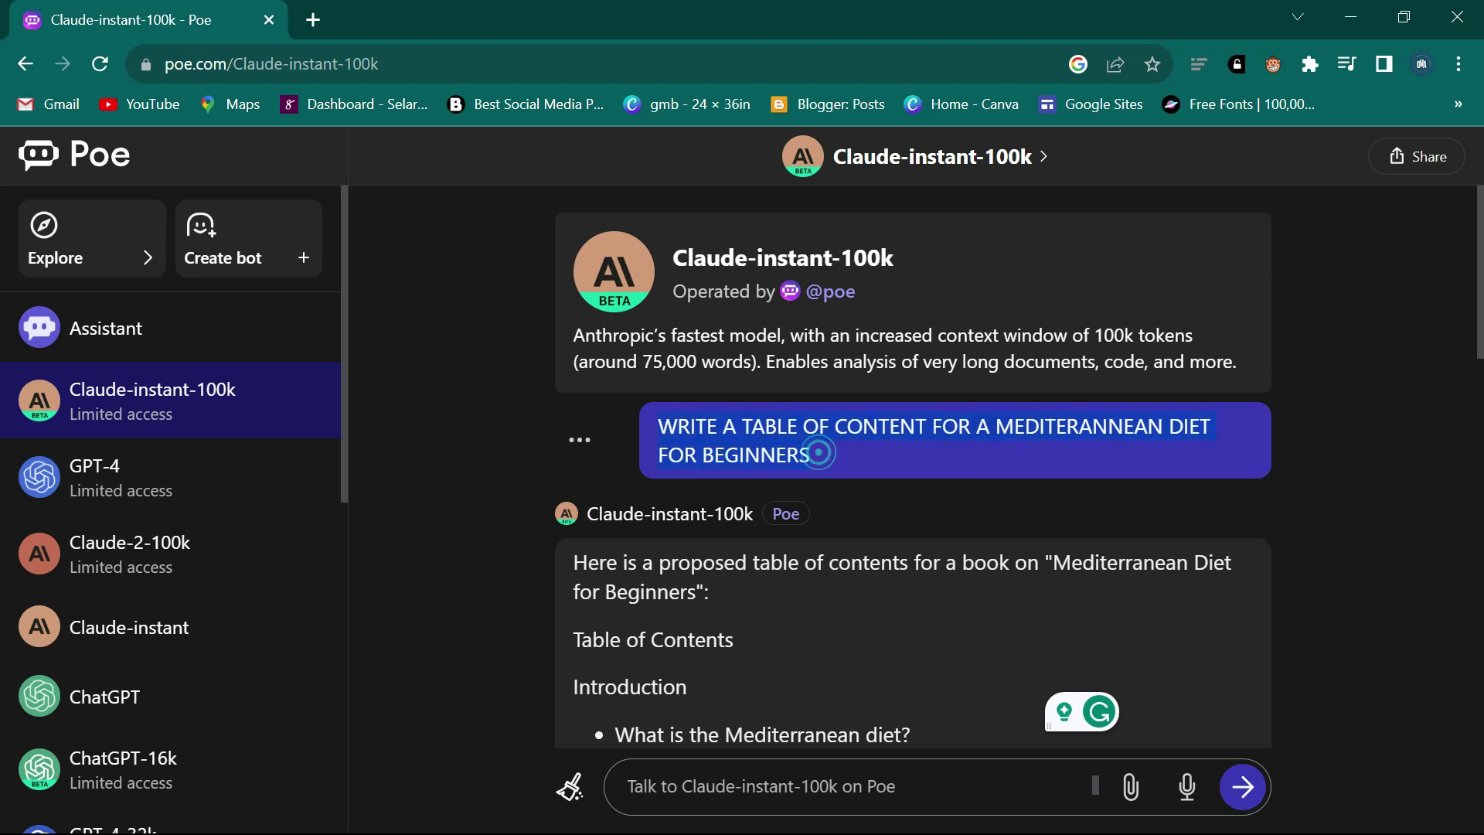
{"action": "right_click", "coordinate": [684, 420]}
{"action": "left_click", "coordinate": [758, 455]}
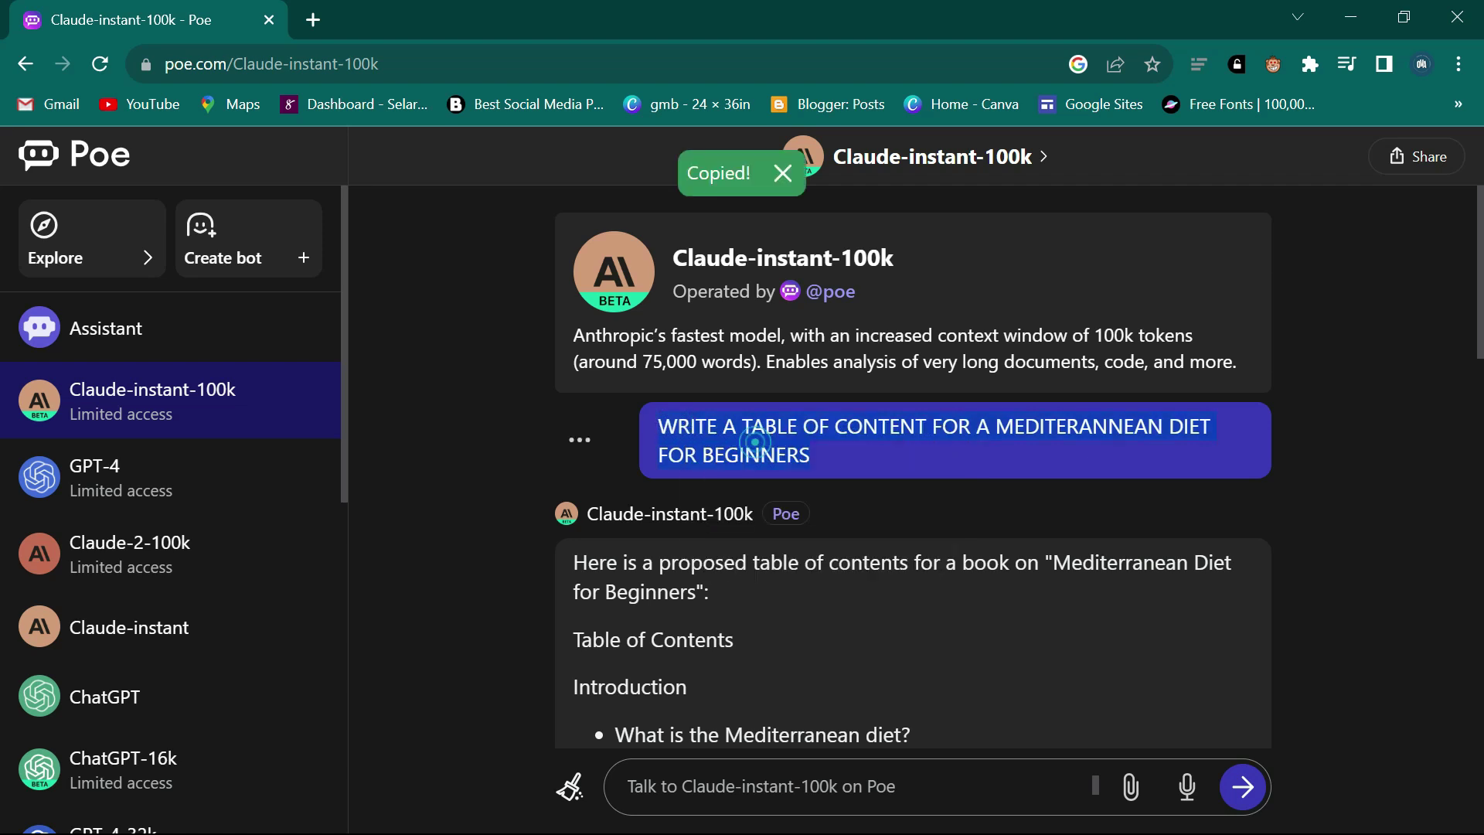
{"action": "left_click", "coordinate": [124, 475]}
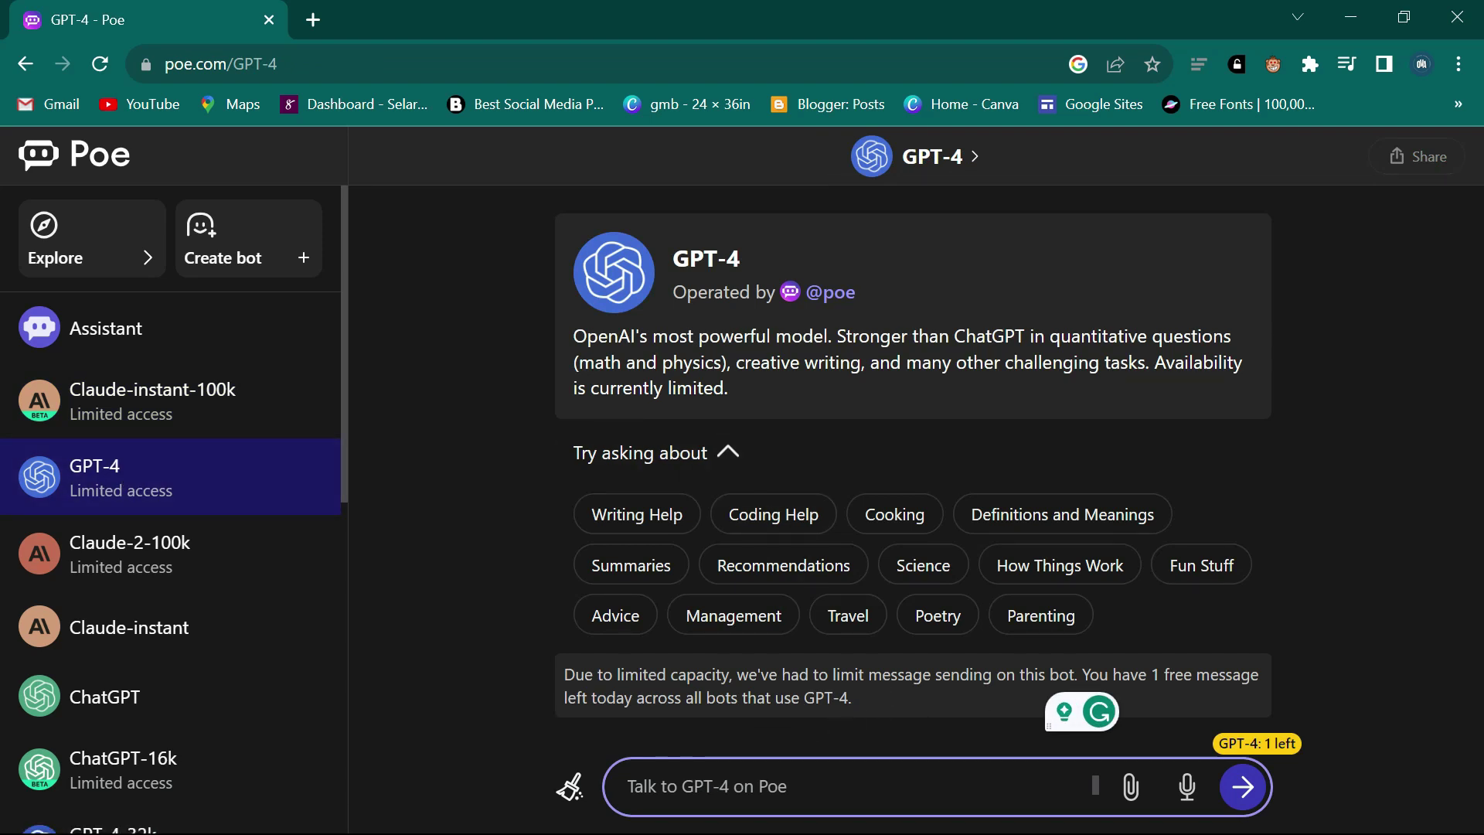
Paste the beginners' Mediterranean diet prompt into GPT-4, correct it to MEDITERRANEAN, and send it.
{"action": "right_click", "coordinate": [681, 785]}
{"action": "left_click", "coordinate": [764, 558]}
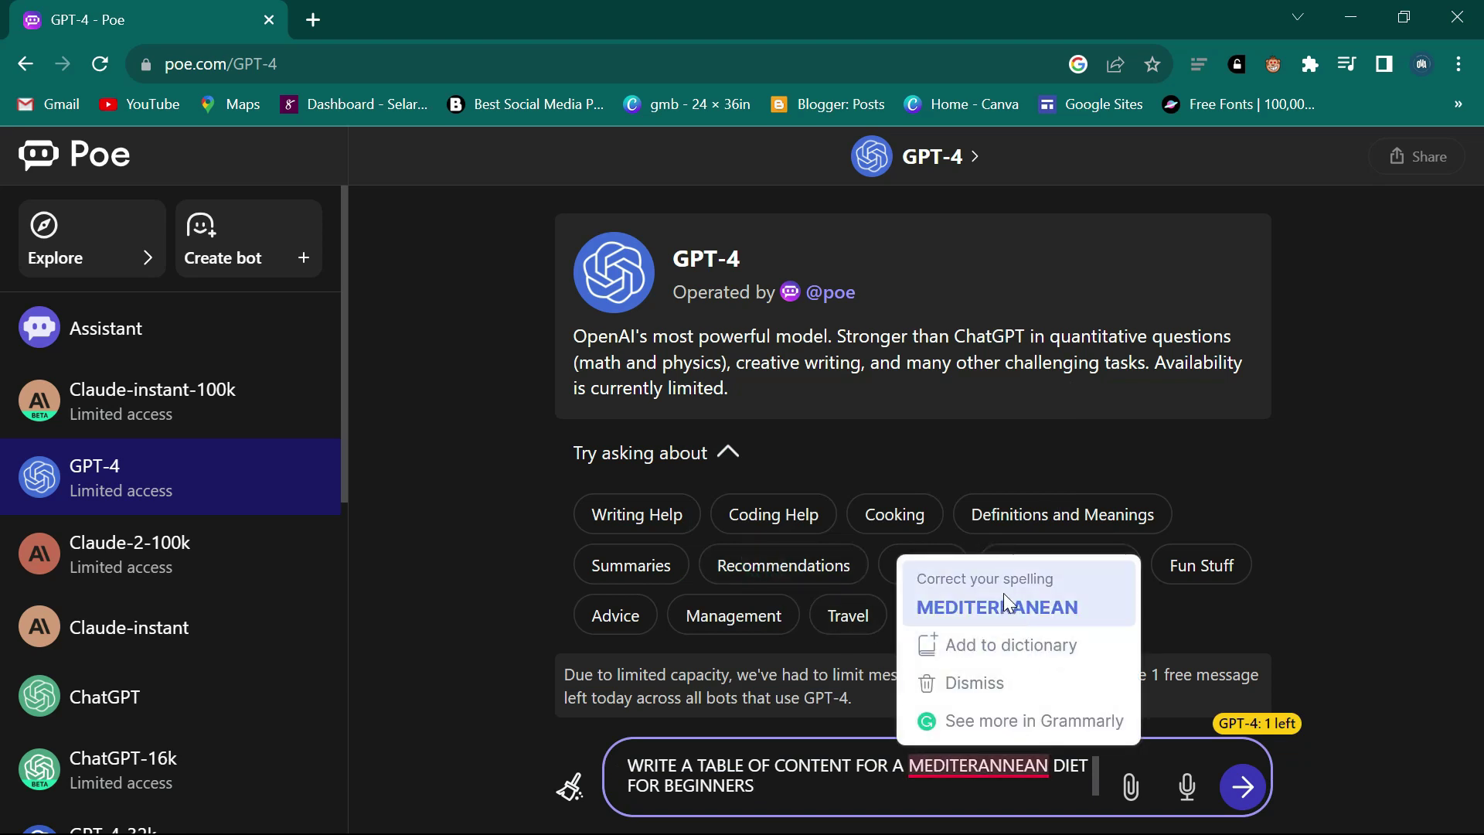
{"action": "left_click", "coordinate": [1003, 592]}
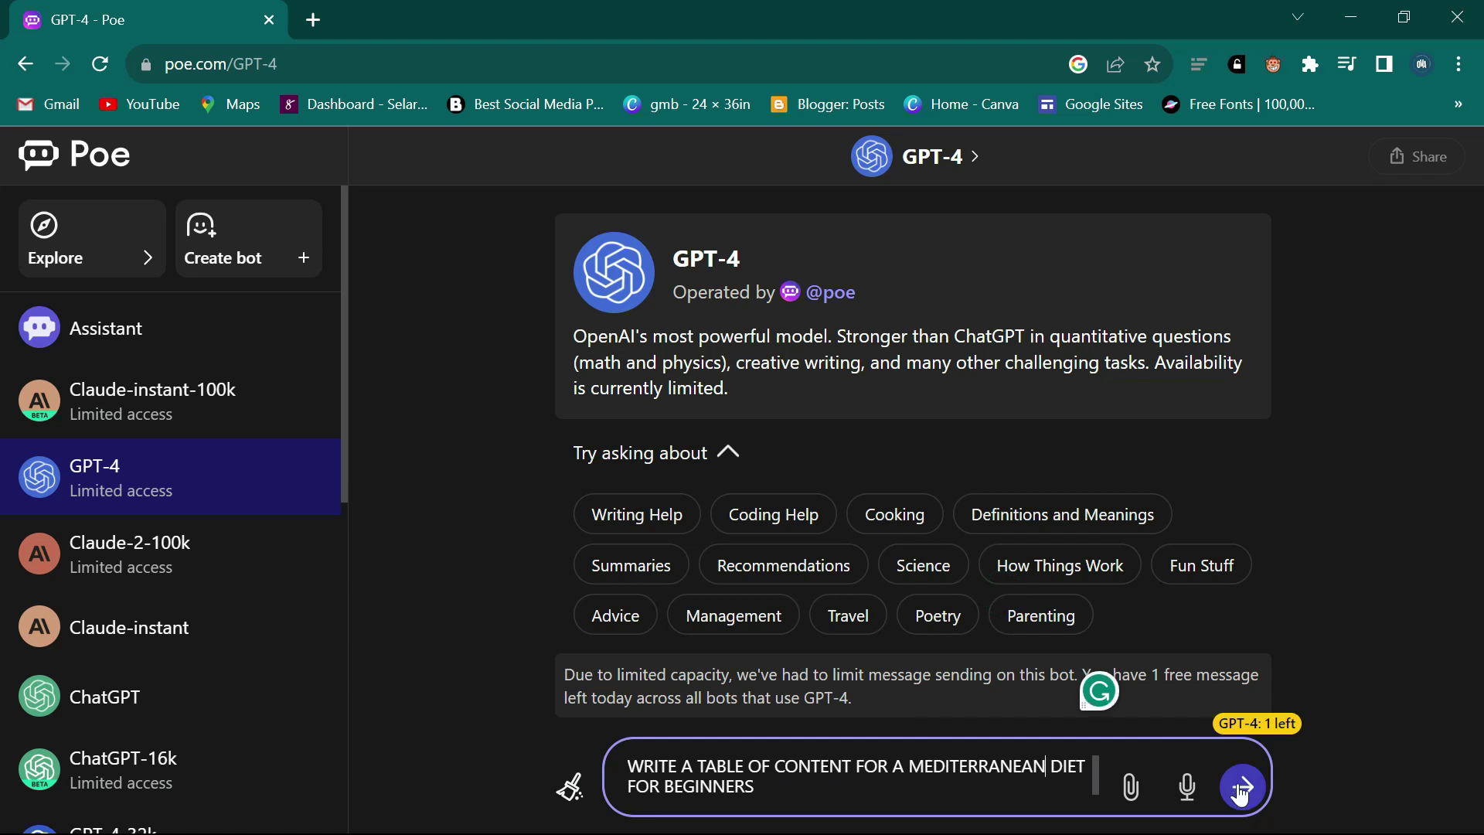
{"action": "left_click", "coordinate": [1240, 786]}
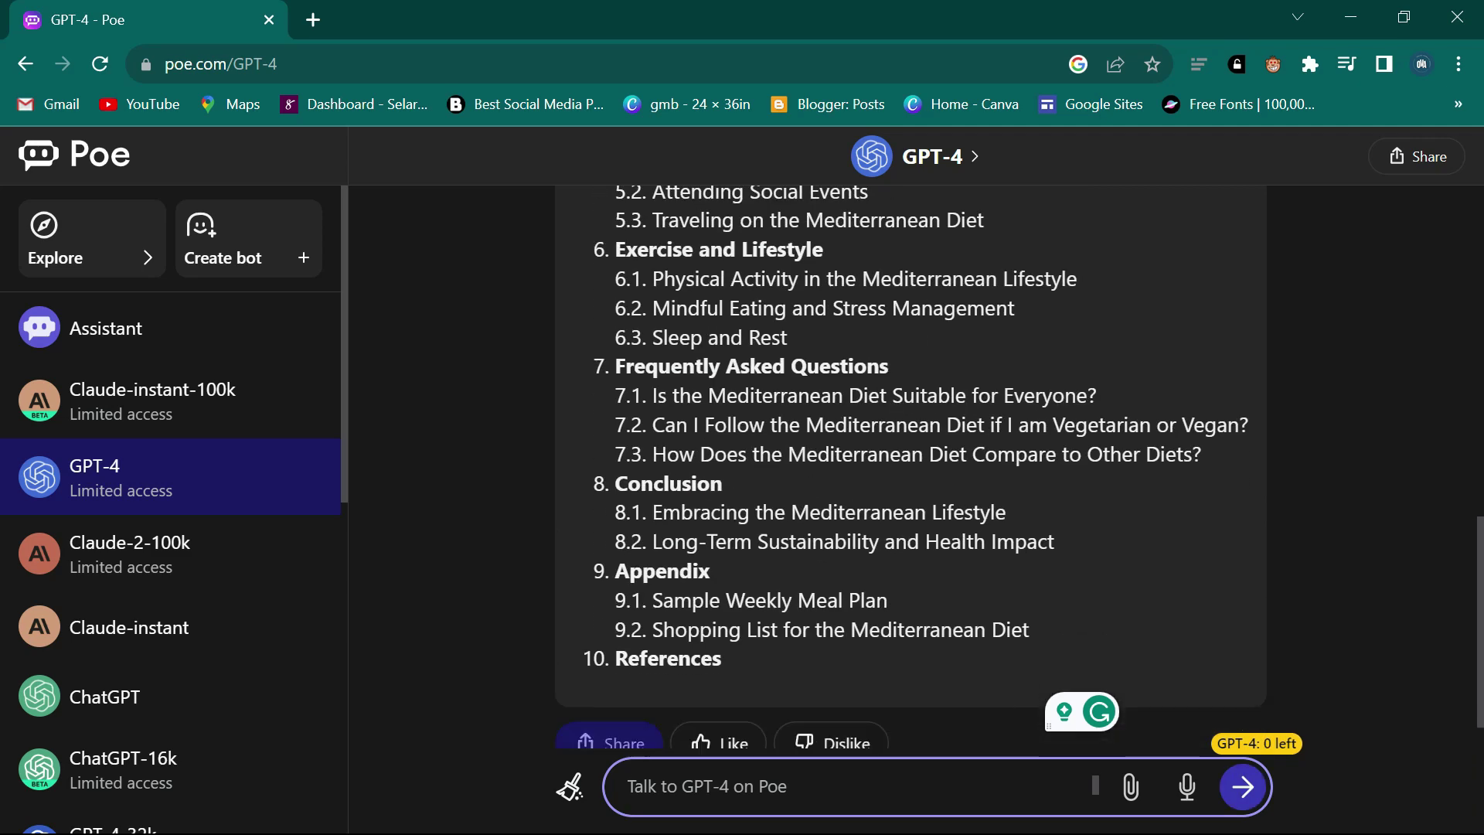
{"action": "scroll", "coordinate": [911, 464], "scroll_direction": "up", "scroll_amount": 10}
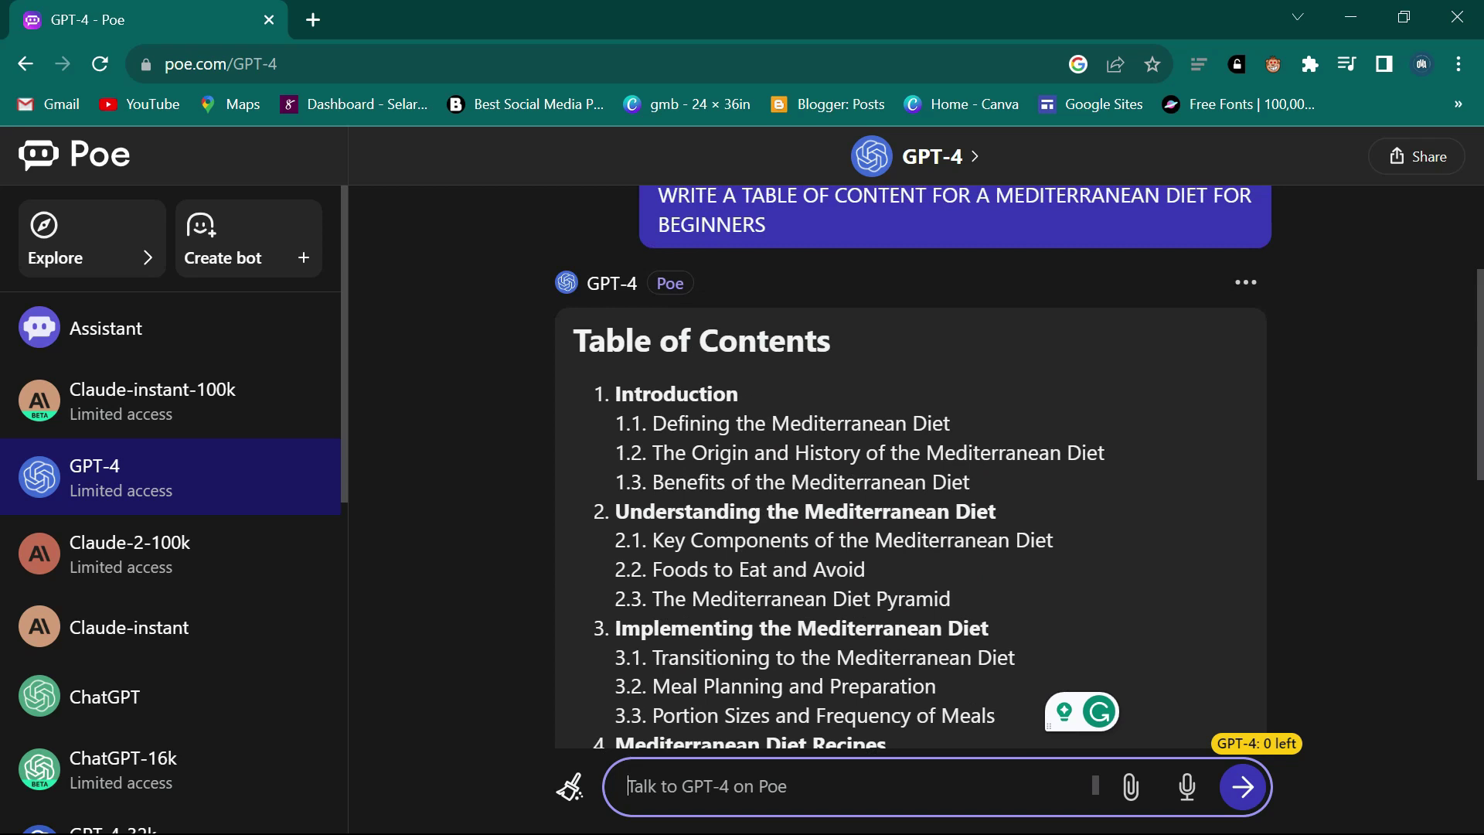
{"action": "scroll", "coordinate": [872, 394], "scroll_direction": "down", "scroll_amount": 2}
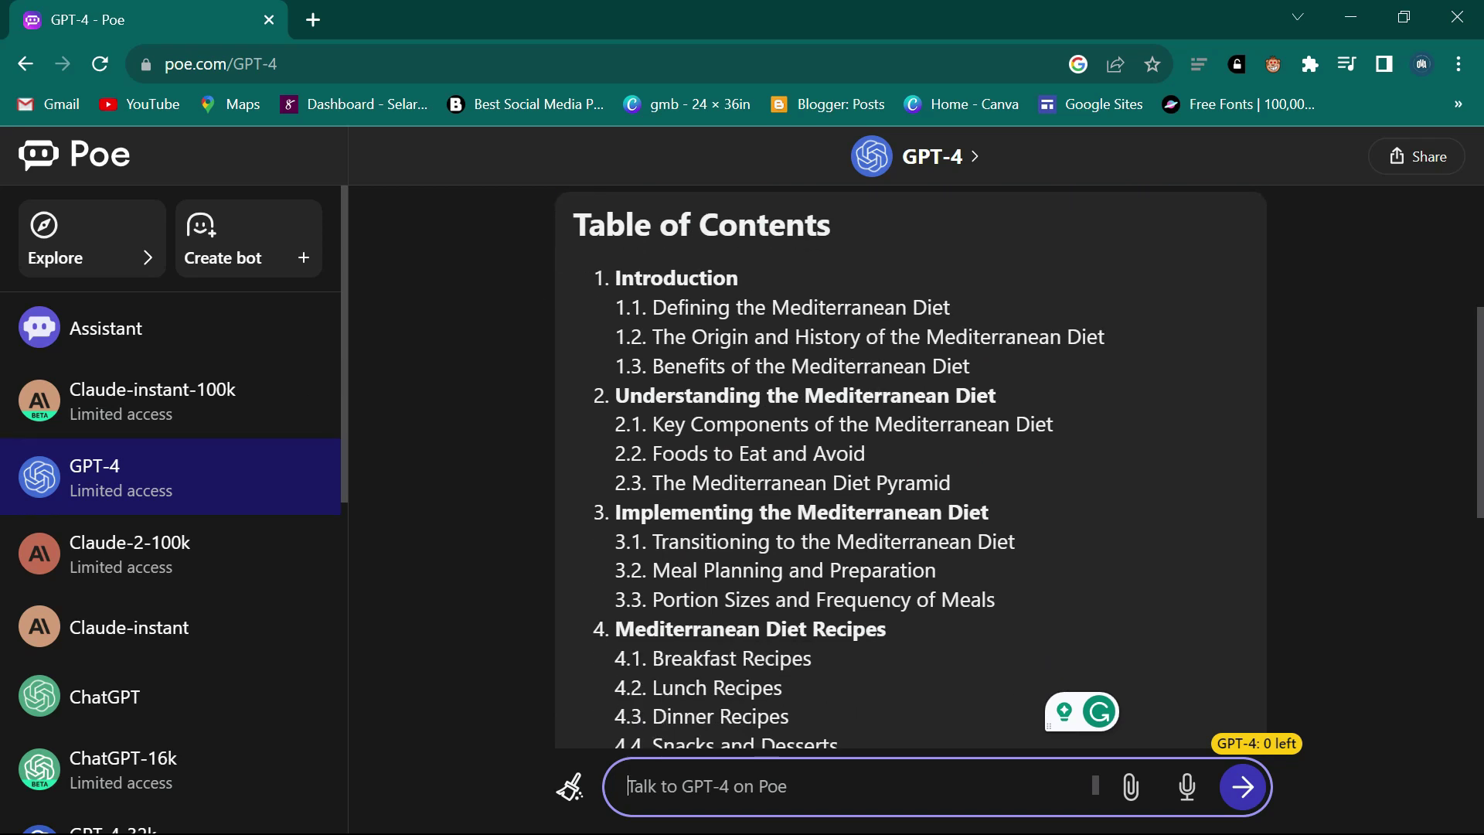
{"action": "scroll", "coordinate": [910, 464], "scroll_direction": "down", "scroll_amount": 9}
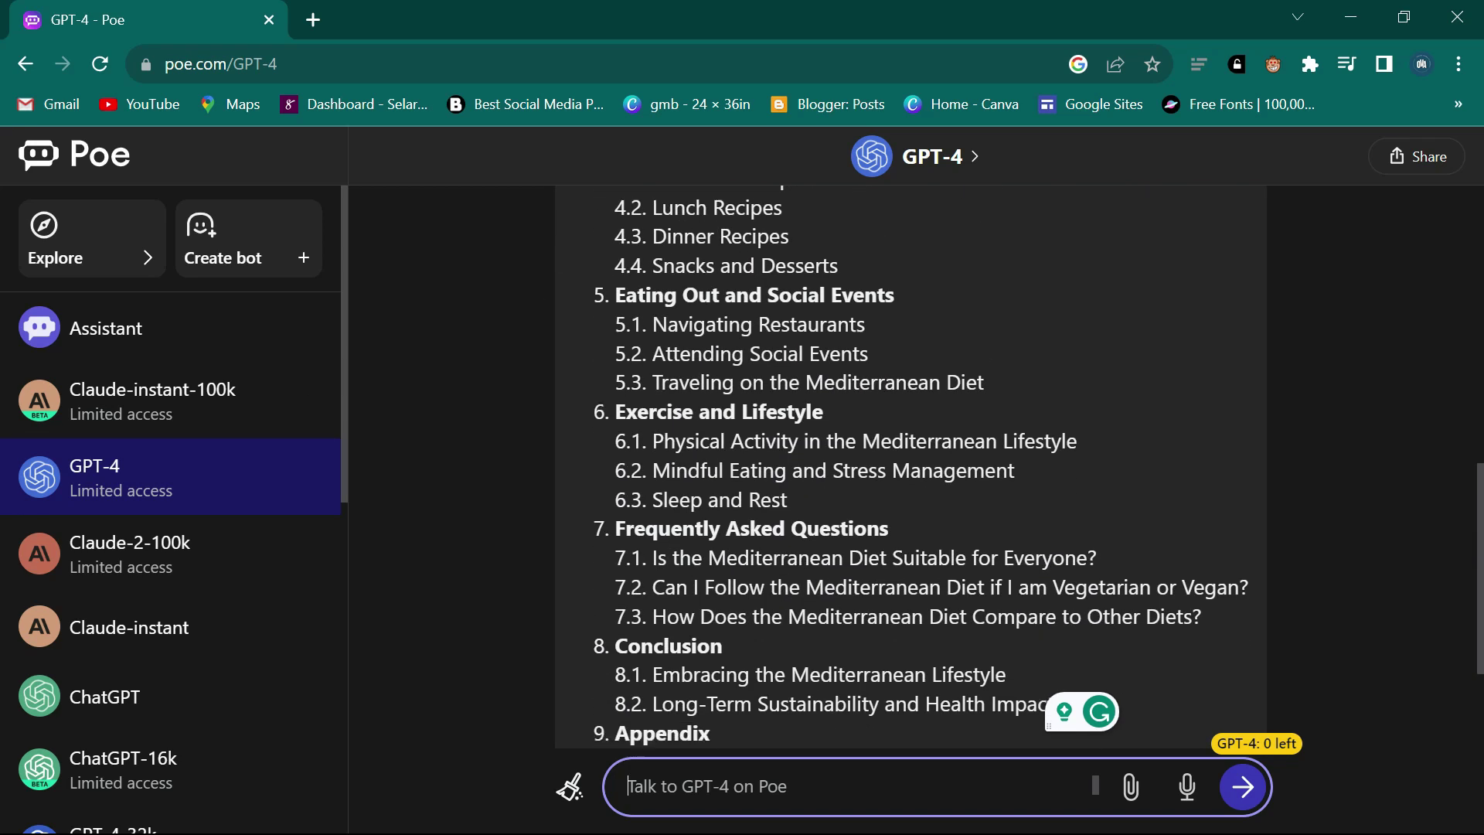
{"action": "scroll", "coordinate": [721, 485], "scroll_direction": "up", "scroll_amount": 10}
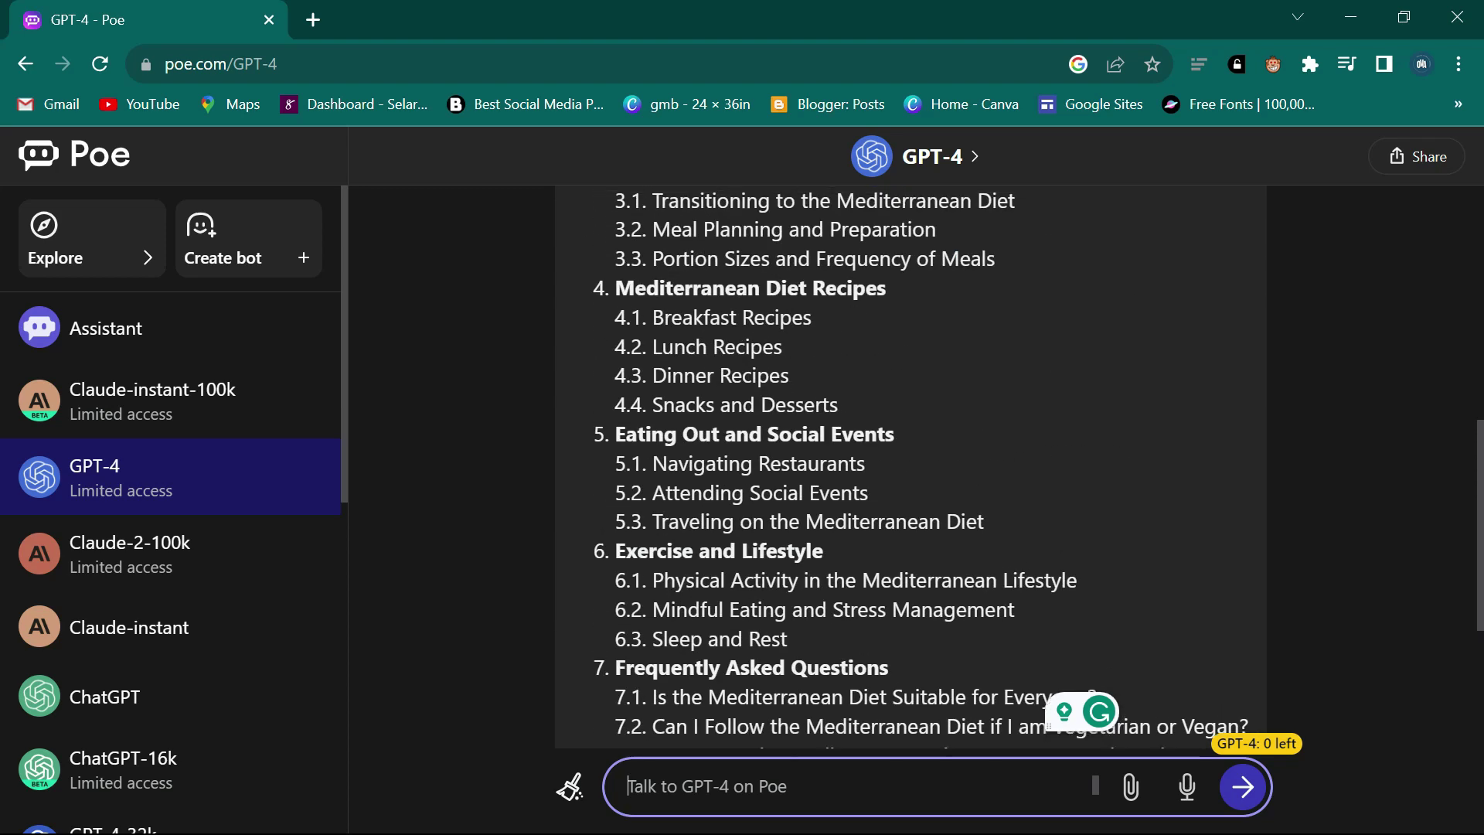
{"action": "scroll", "coordinate": [722, 488], "scroll_direction": "down", "scroll_amount": 3}
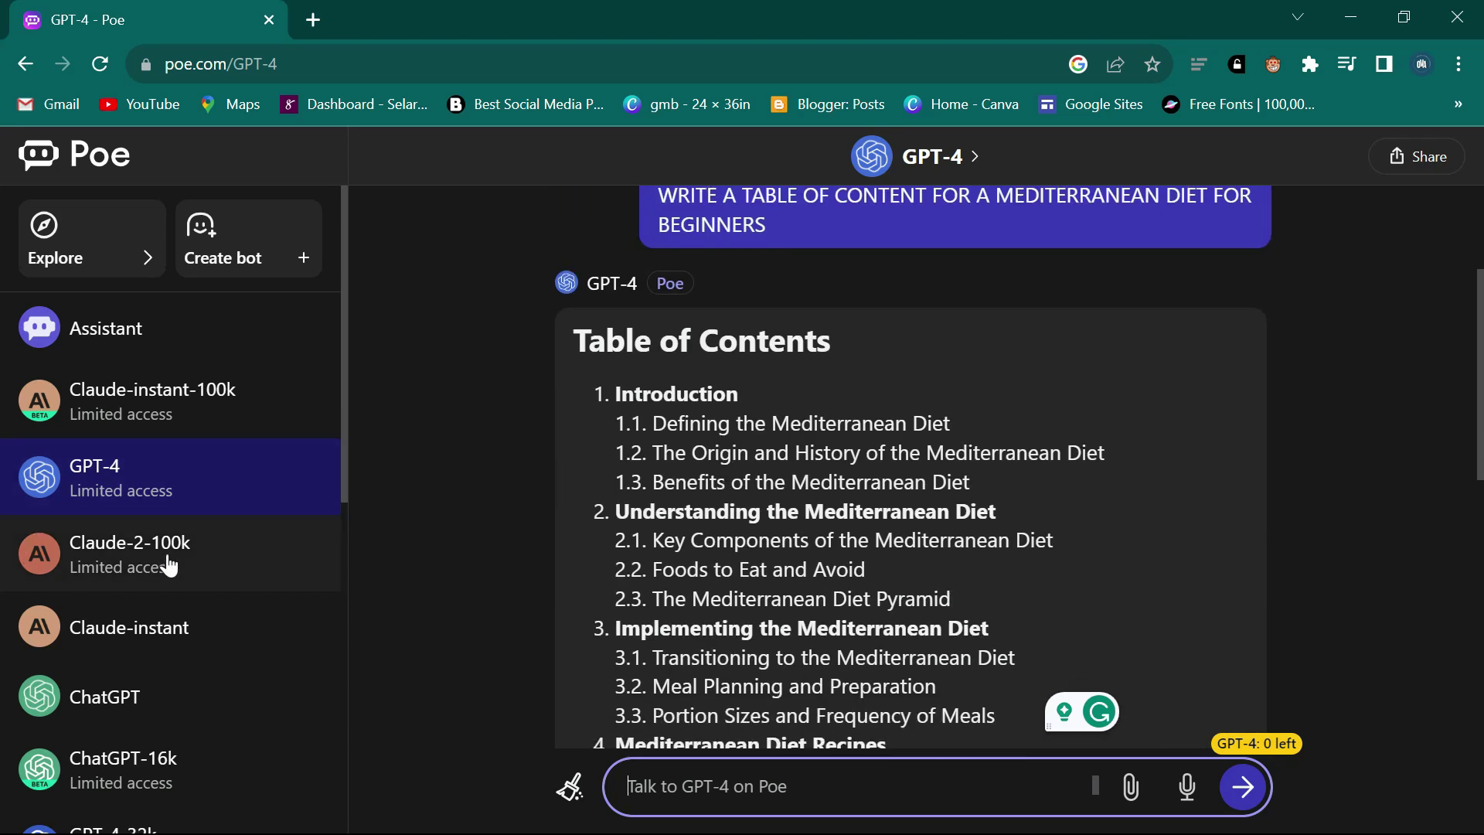
Open the Claude-2-100k chat and paste the Mediterranean diet prompt into its message box.
{"action": "left_click", "coordinate": [125, 567]}
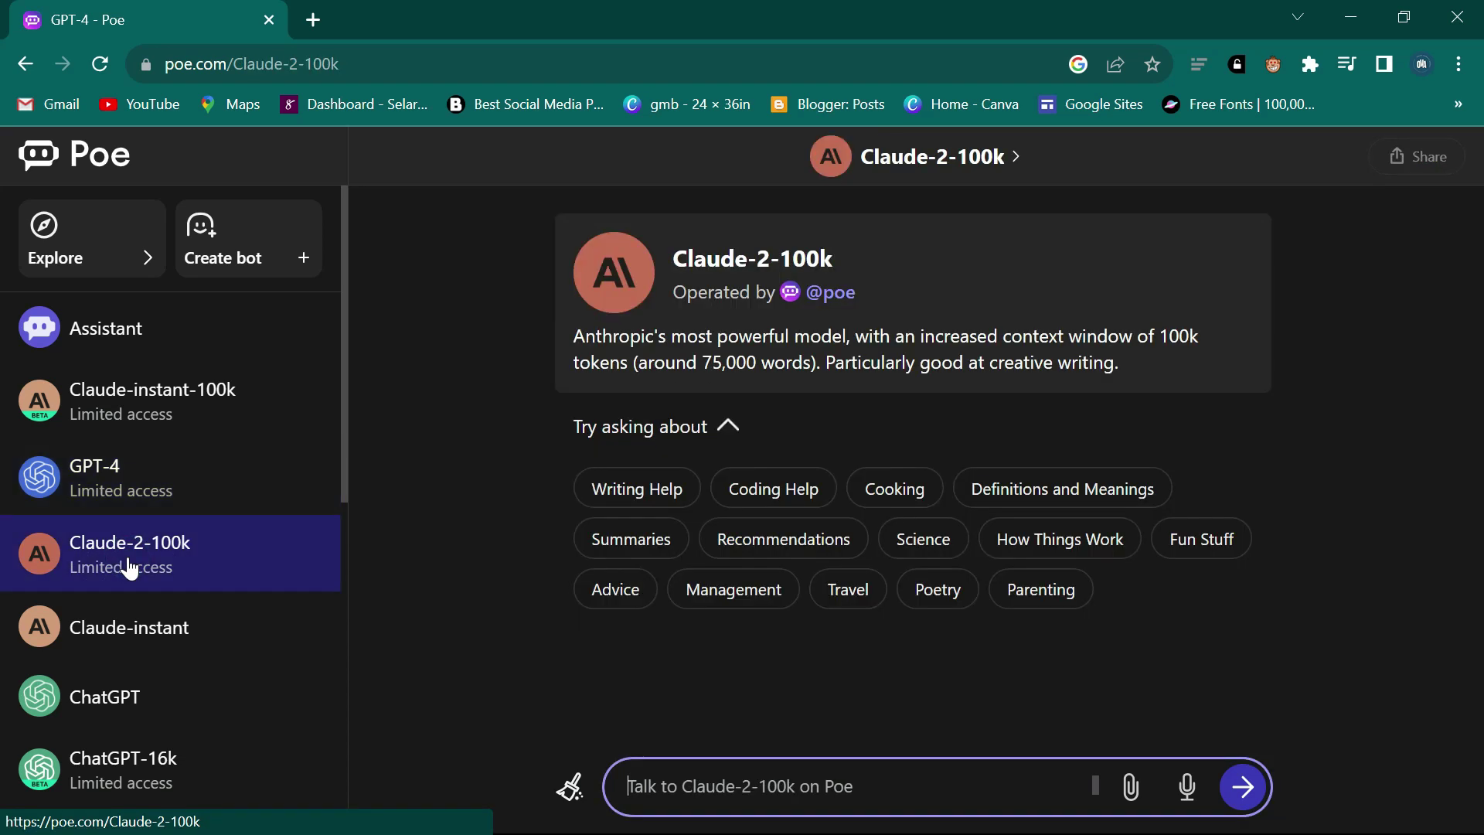
{"action": "right_click", "coordinate": [800, 378]}
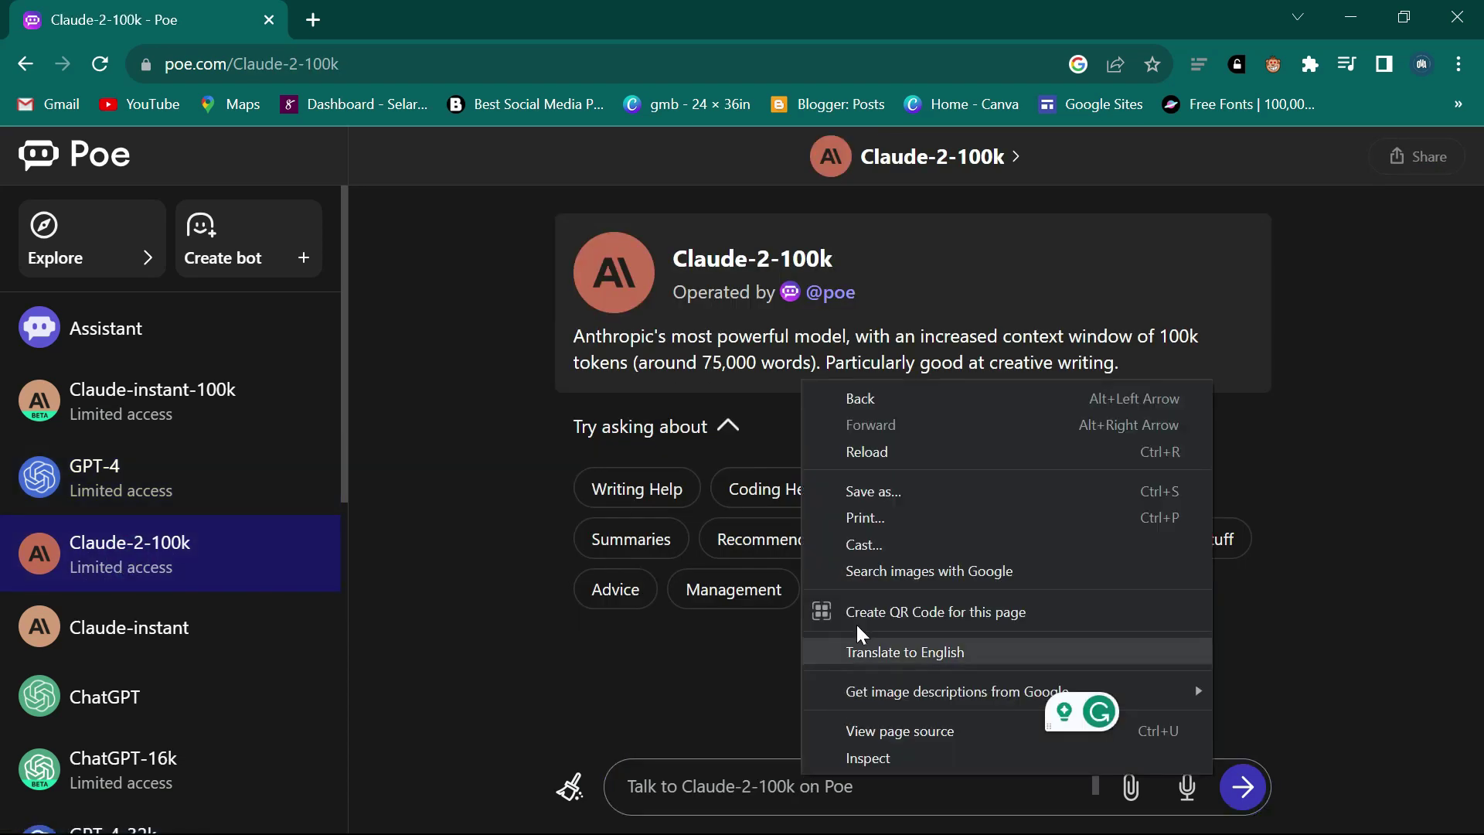
{"action": "left_click", "coordinate": [705, 773]}
{"action": "right_click", "coordinate": [705, 775]}
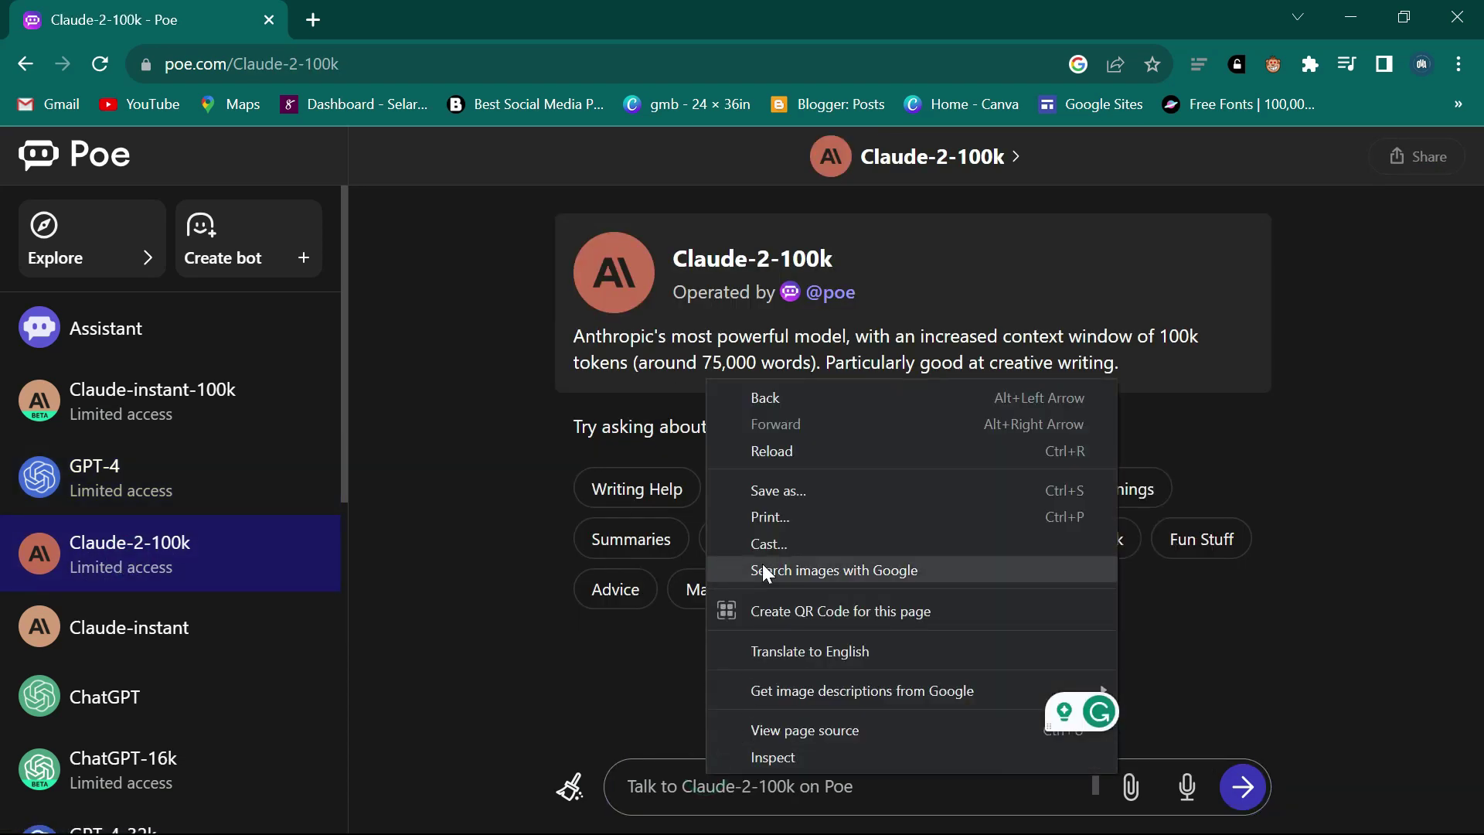
{"action": "left_click", "coordinate": [688, 785]}
{"action": "right_click", "coordinate": [688, 790]}
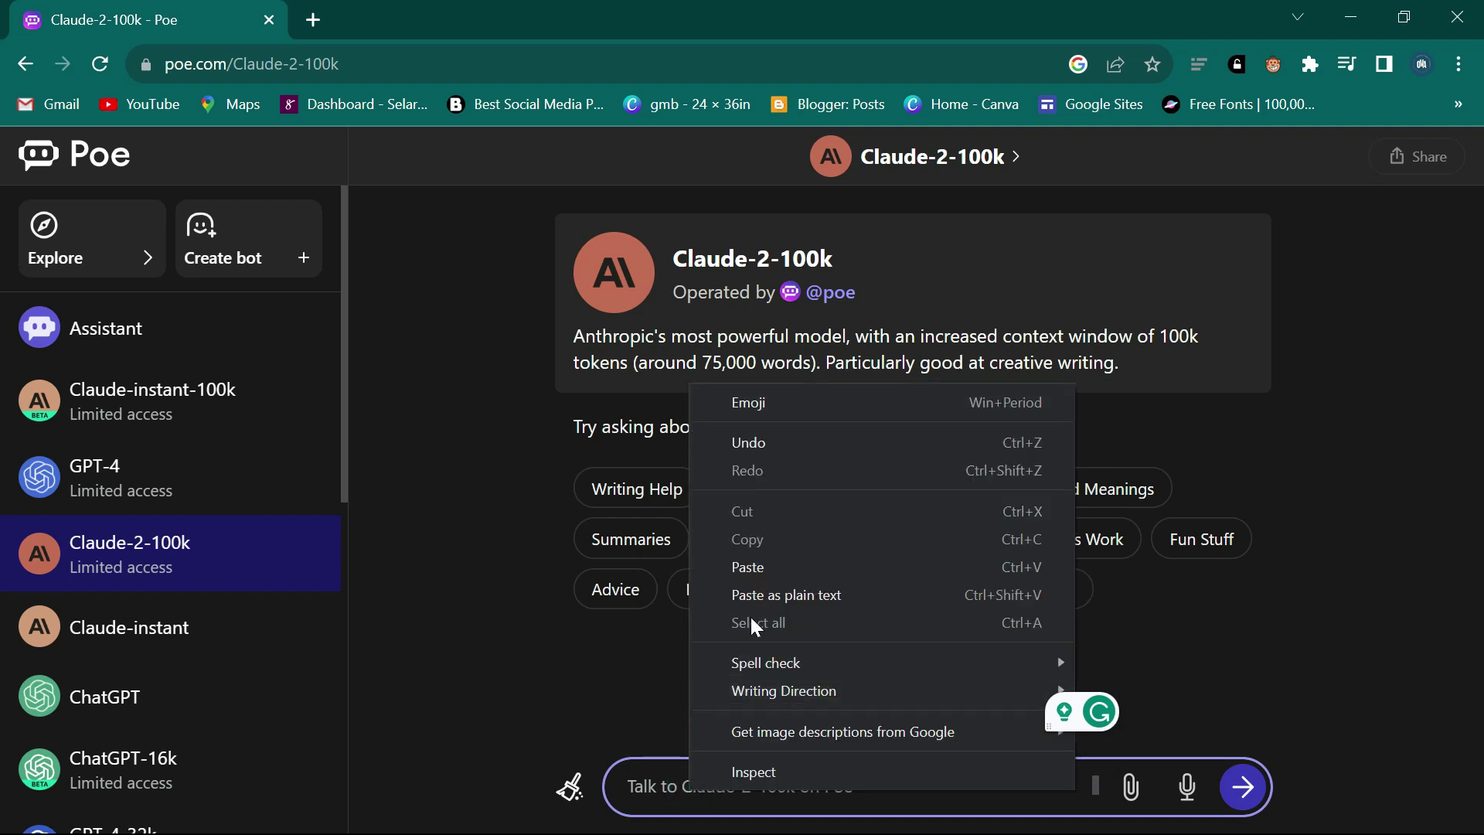
{"action": "left_click", "coordinate": [756, 567]}
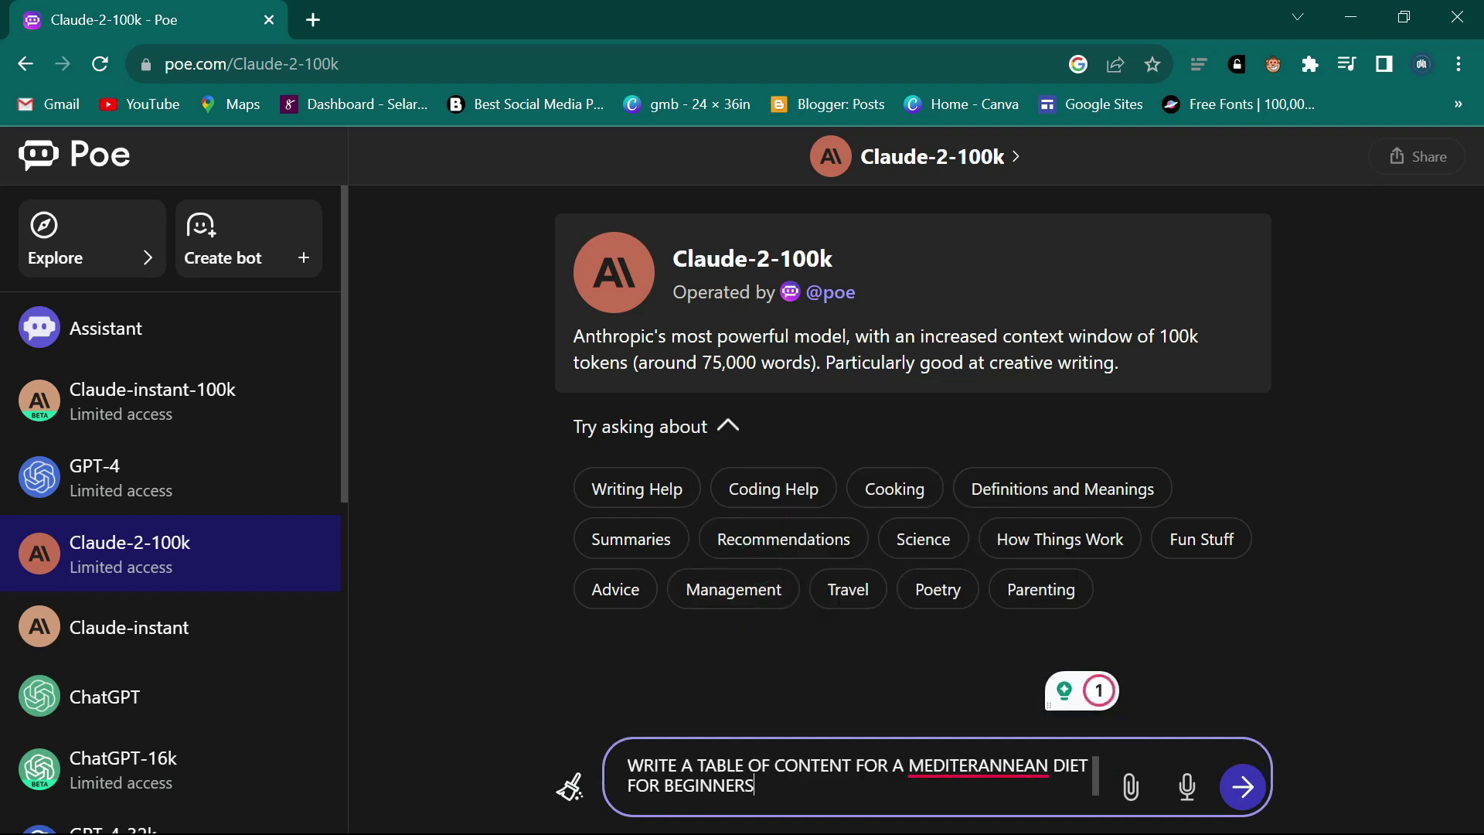
Correct the spelling to MEDITERRANEAN, copy the prompt text, and send it to Claude-2-100k.
{"action": "left_click", "coordinate": [978, 765]}
{"action": "left_click", "coordinate": [978, 589]}
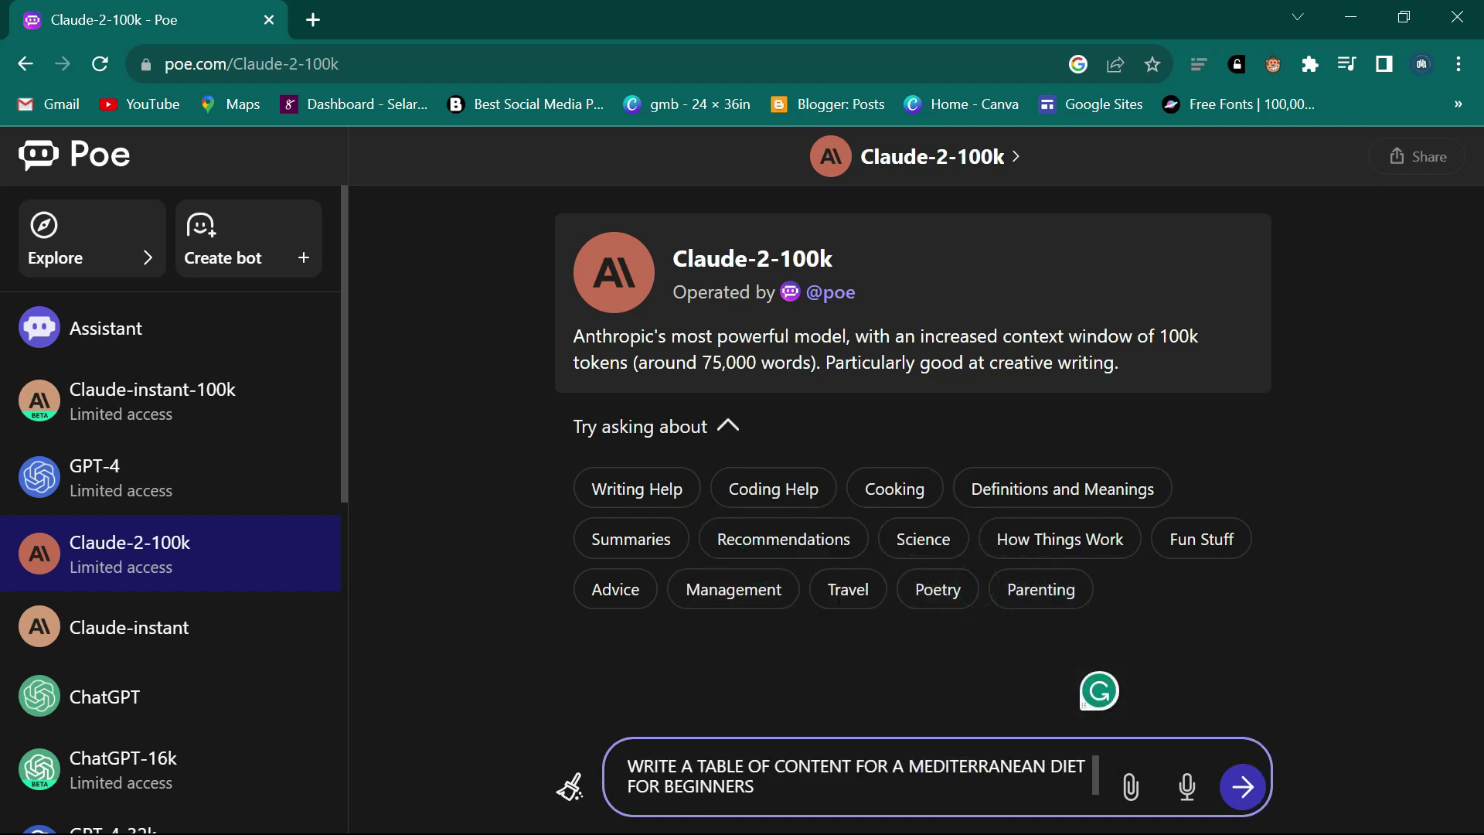
{"action": "left_click_drag", "start_coordinate": [713, 786], "coordinate": [628, 765]}
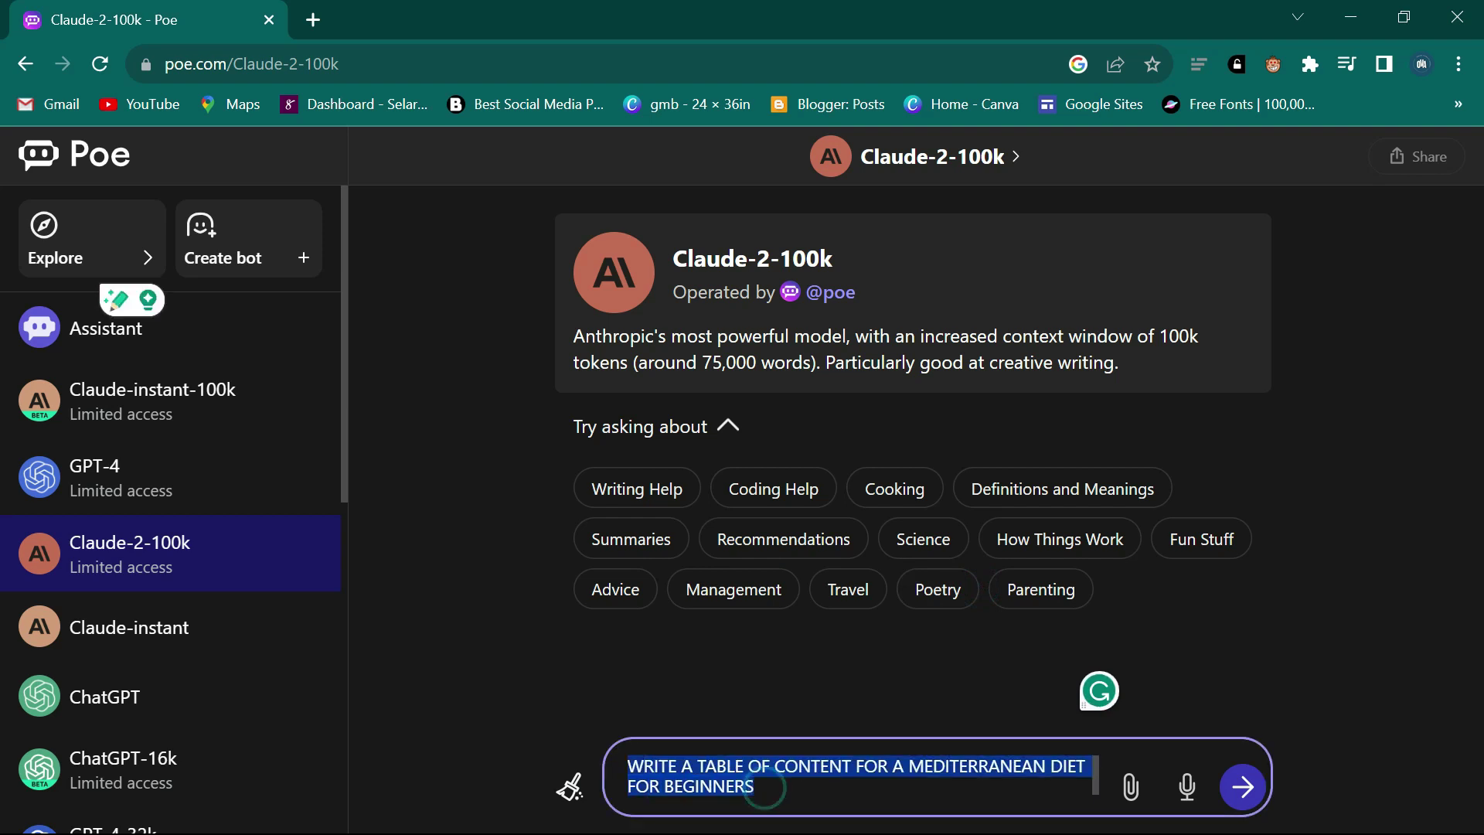
{"action": "right_click", "coordinate": [665, 767]}
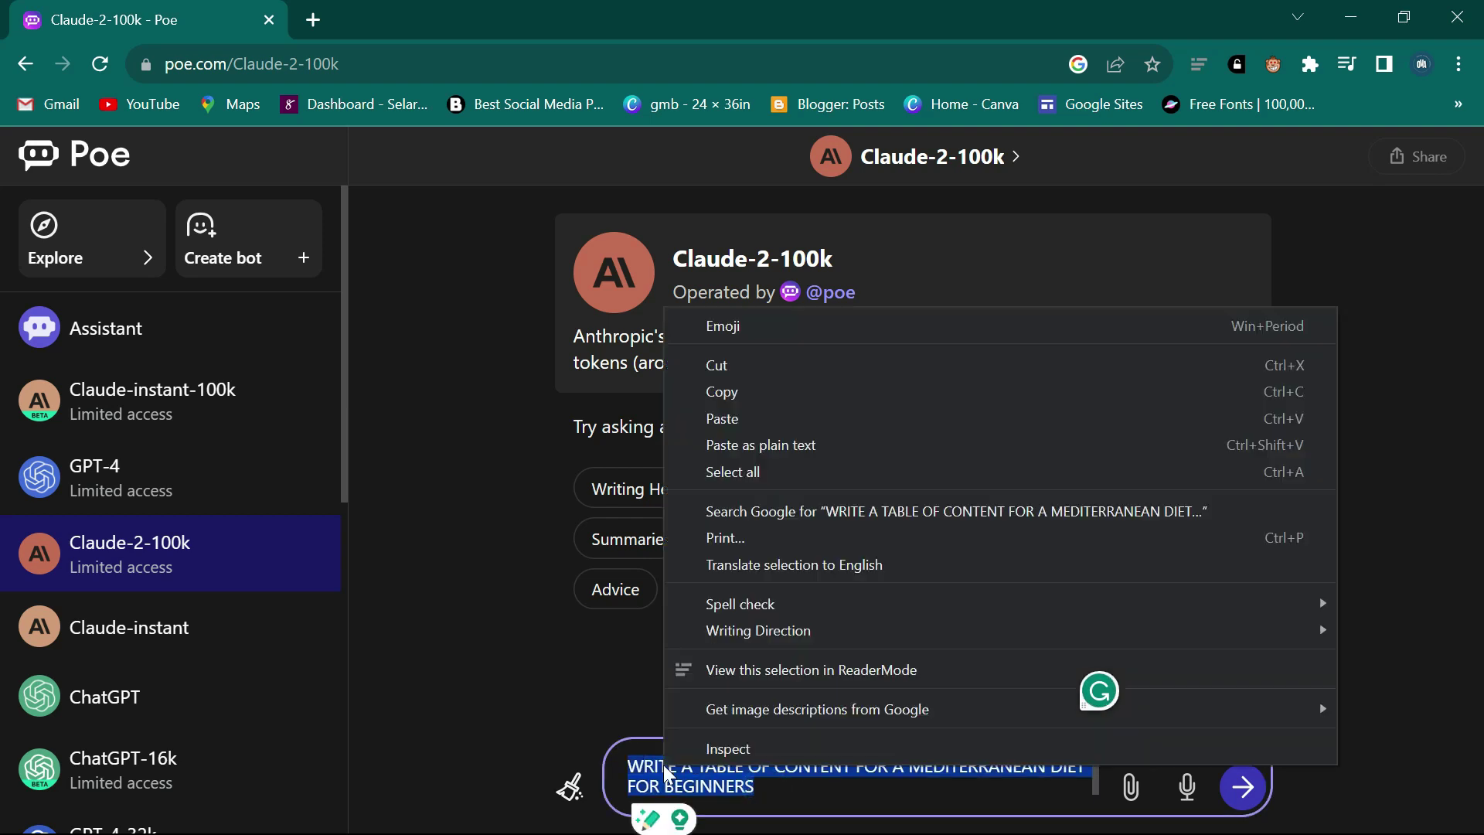
{"action": "left_click", "coordinate": [742, 391]}
{"action": "left_click", "coordinate": [1245, 788]}
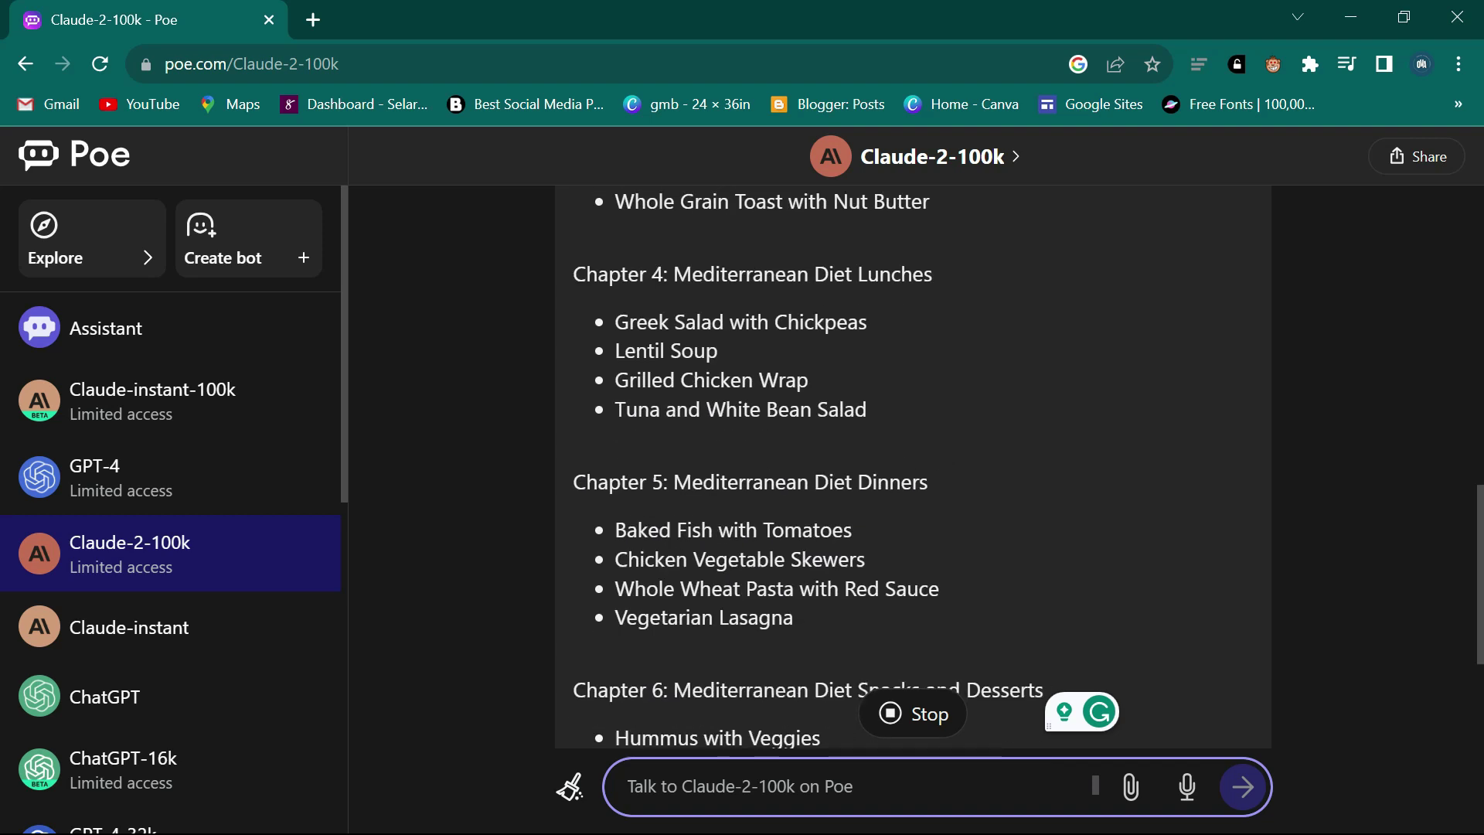
Read Claude-2-100k's nine-chapter table of contents down to the Appendix, then switch to Claude-instant.
{"action": "scroll", "coordinate": [963, 481], "scroll_direction": "down", "scroll_amount": 3}
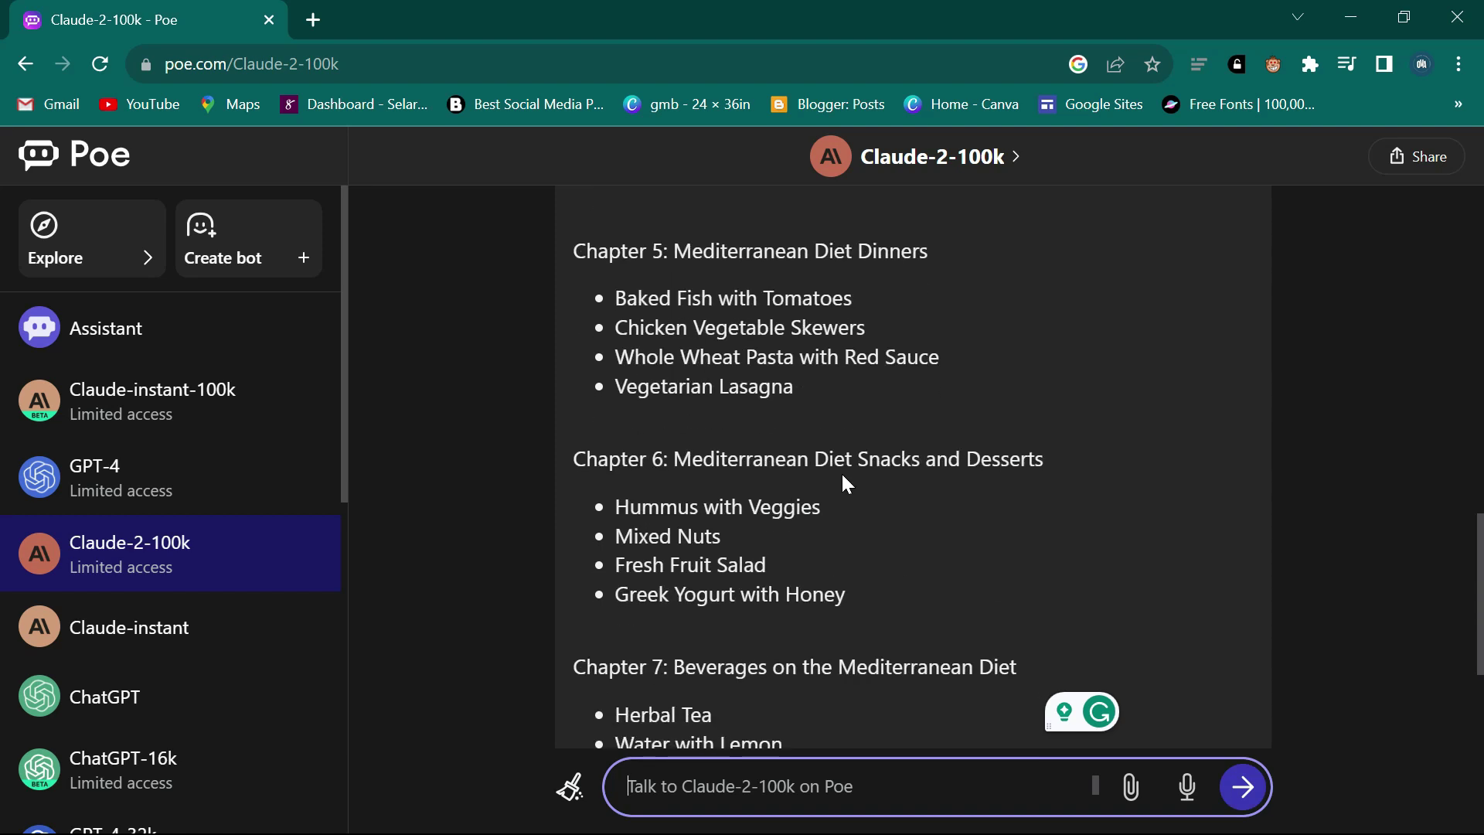
{"action": "scroll", "coordinate": [905, 478], "scroll_direction": "down", "scroll_amount": 2}
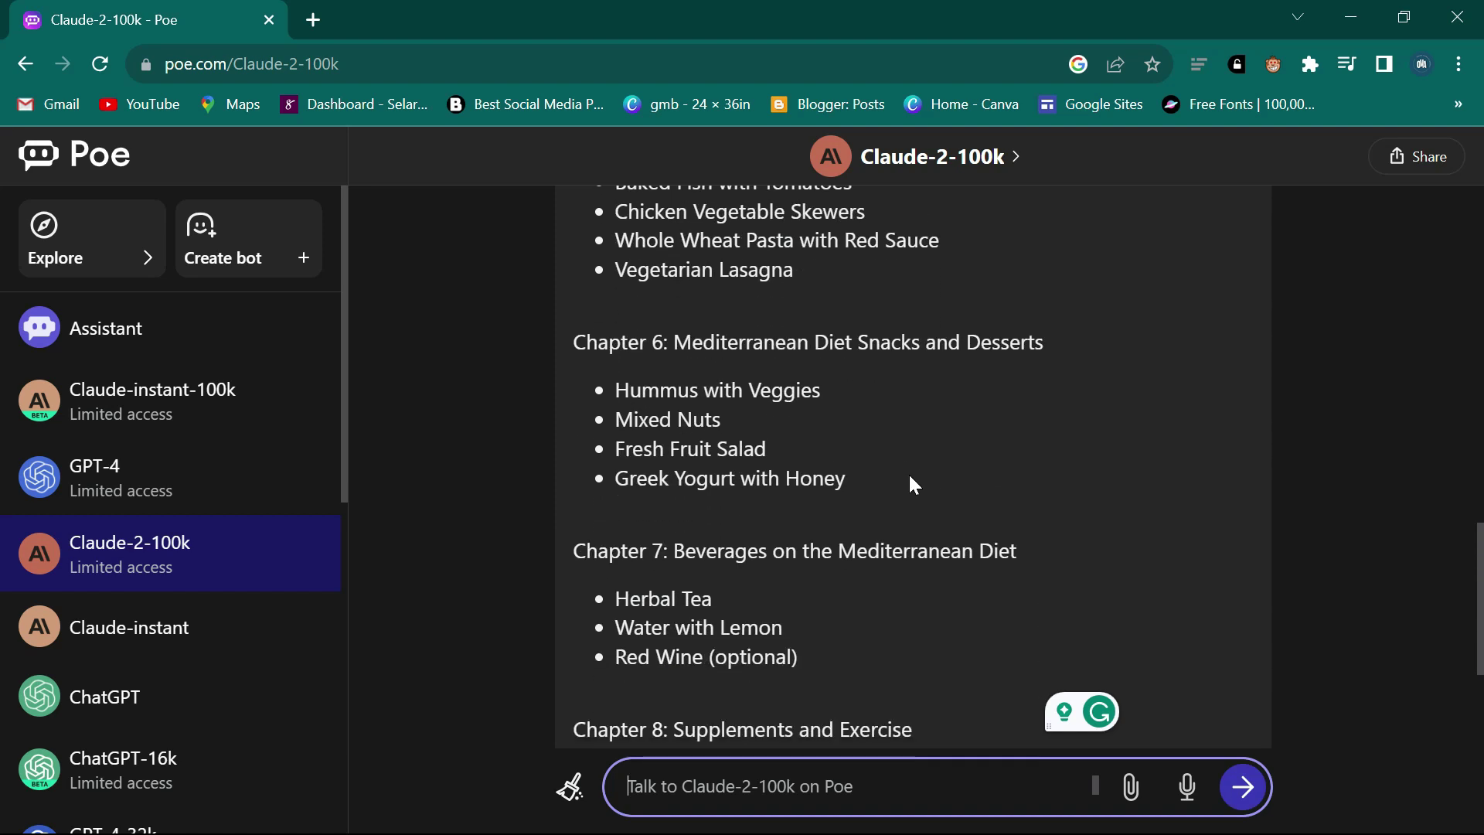
{"action": "scroll", "coordinate": [912, 464], "scroll_direction": "down", "scroll_amount": 3}
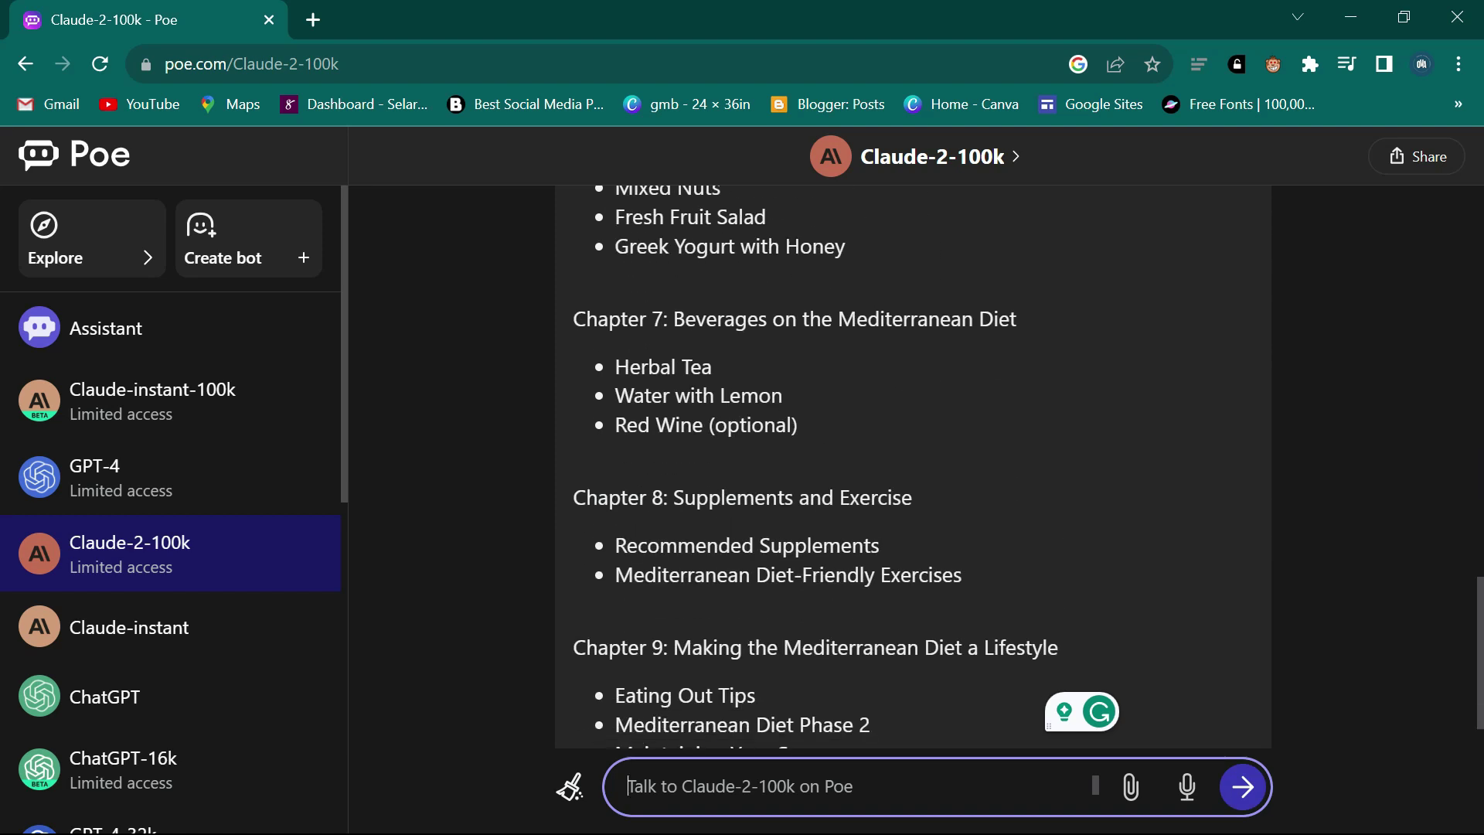
{"action": "scroll", "coordinate": [922, 517], "scroll_direction": "down", "scroll_amount": 3}
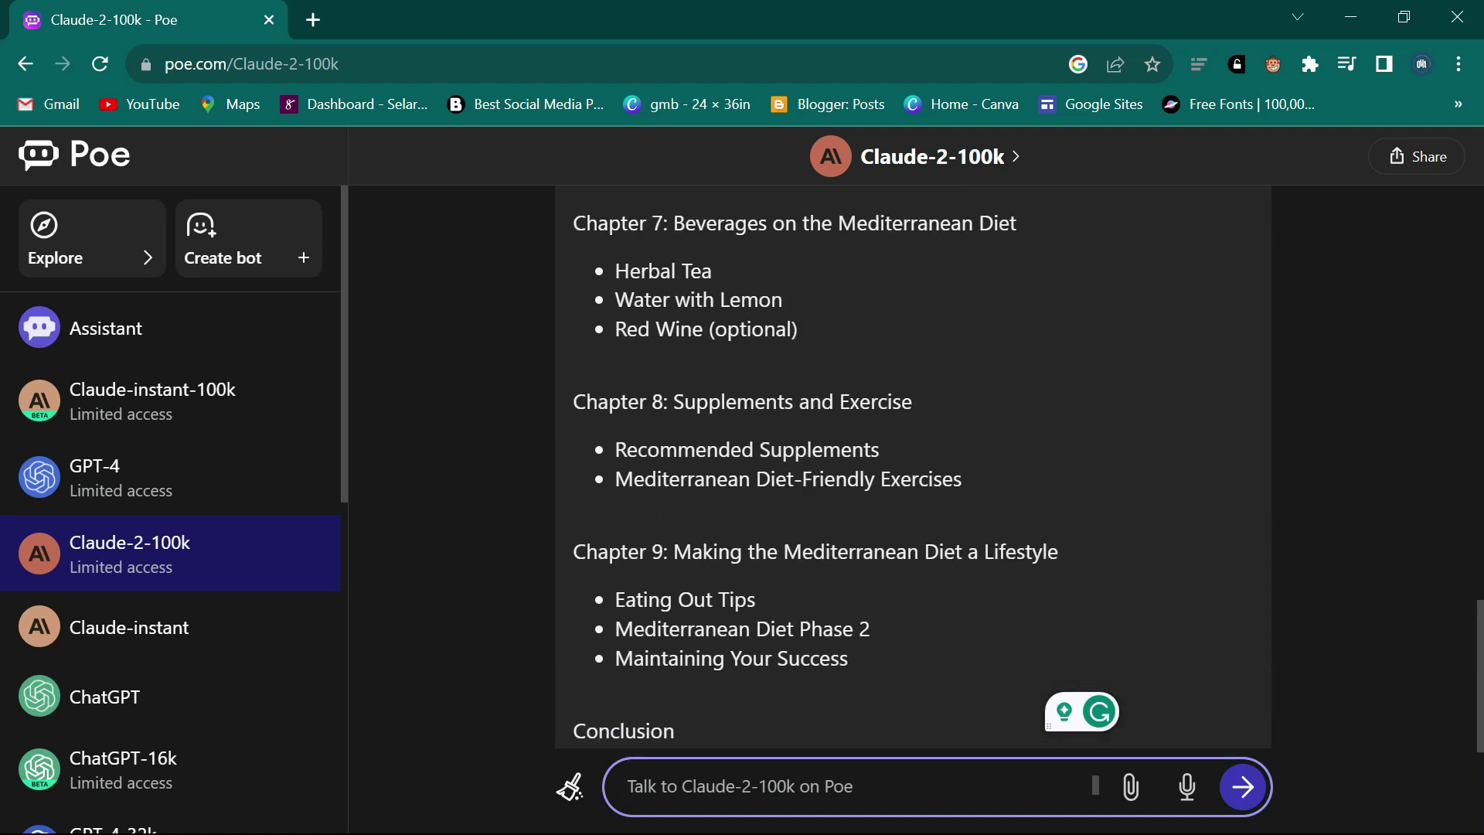
{"action": "scroll", "coordinate": [57, 506], "scroll_direction": "down", "scroll_amount": 2}
{"action": "left_click", "coordinate": [130, 518]}
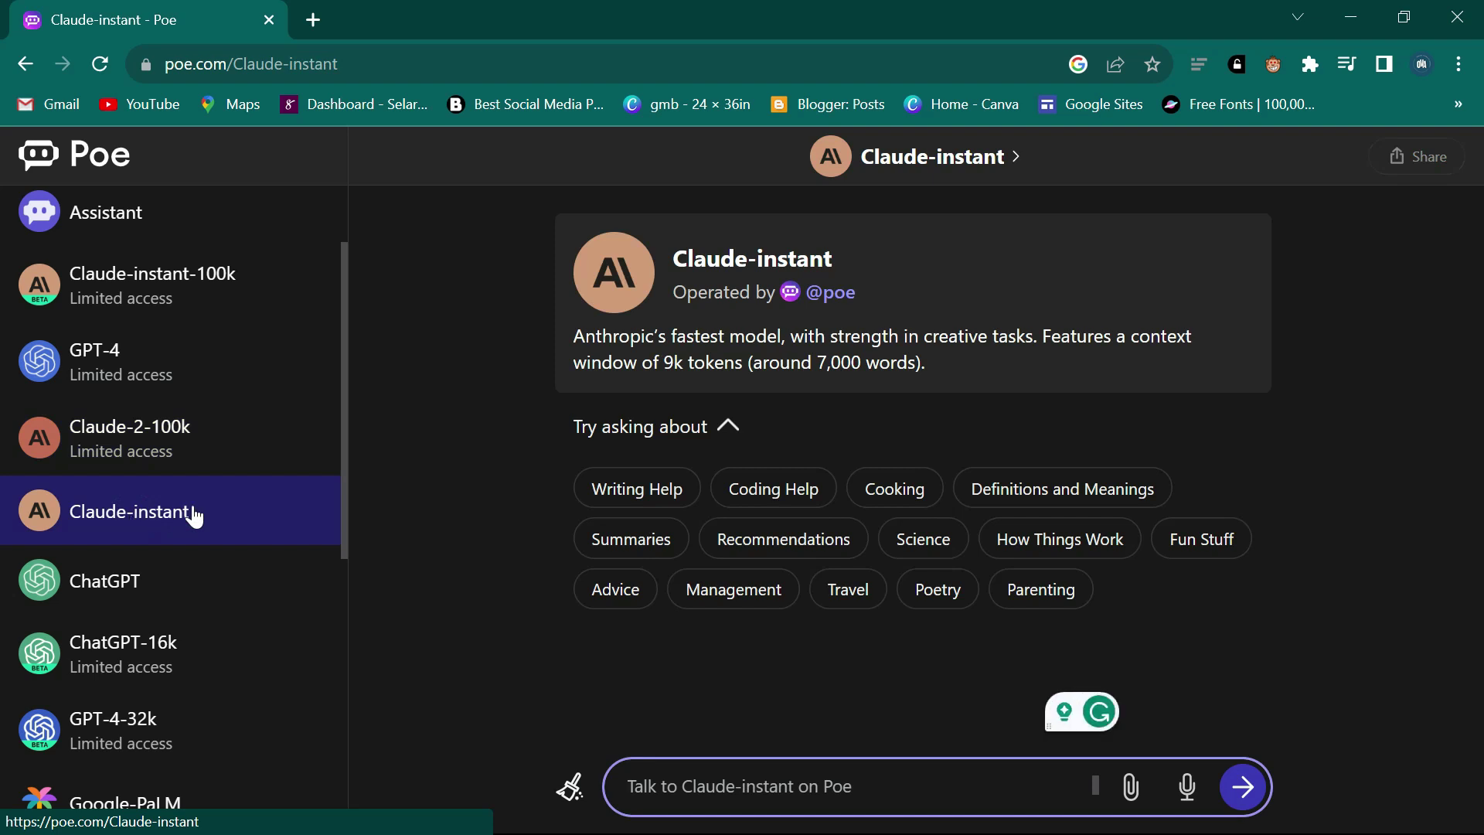
Paste the Mediterranean diet prompt into Claude-instant and send it.
{"action": "right_click", "coordinate": [750, 769]}
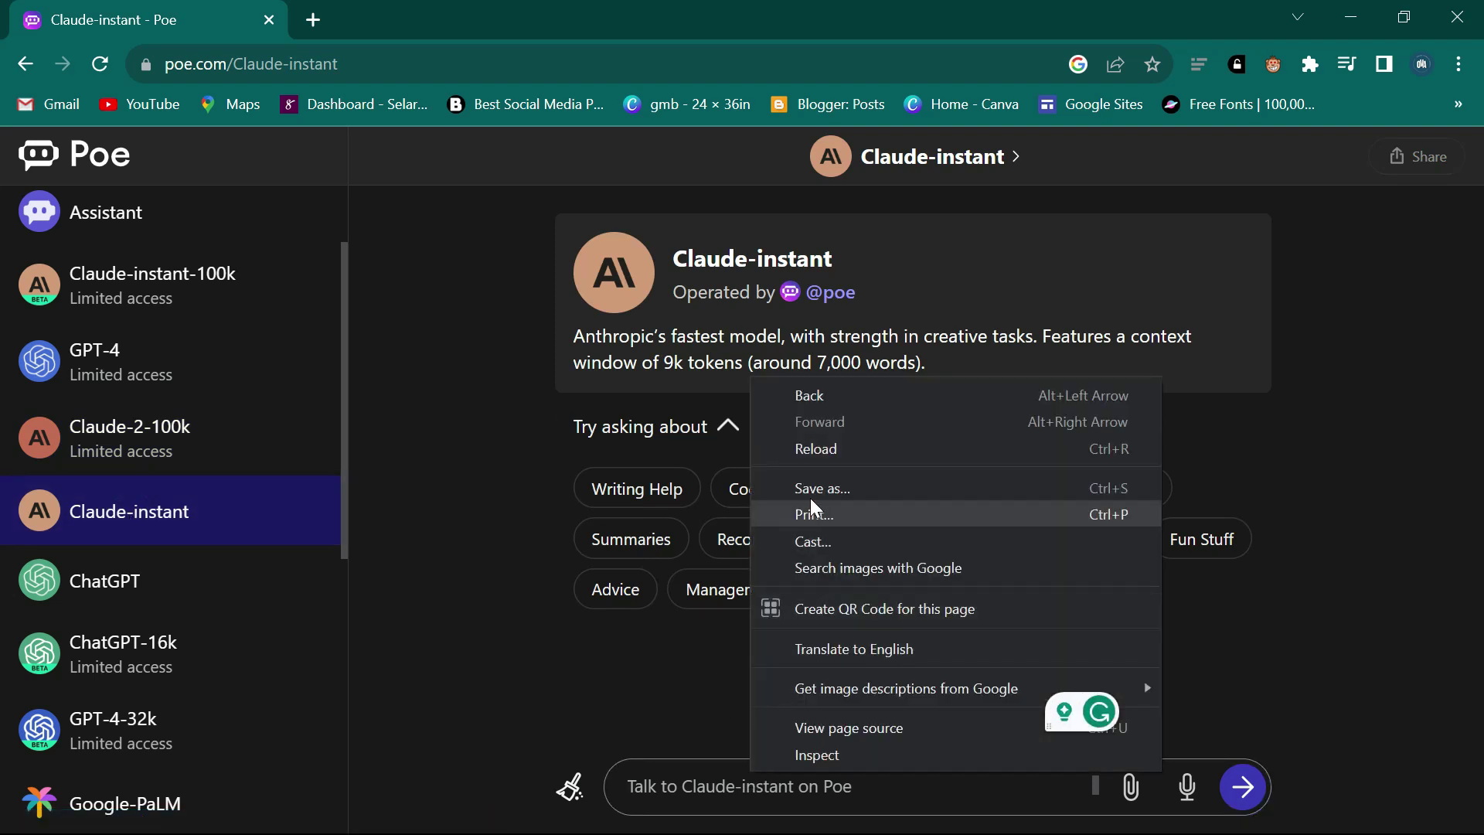
{"action": "left_click", "coordinate": [705, 783]}
{"action": "right_click", "coordinate": [705, 783]}
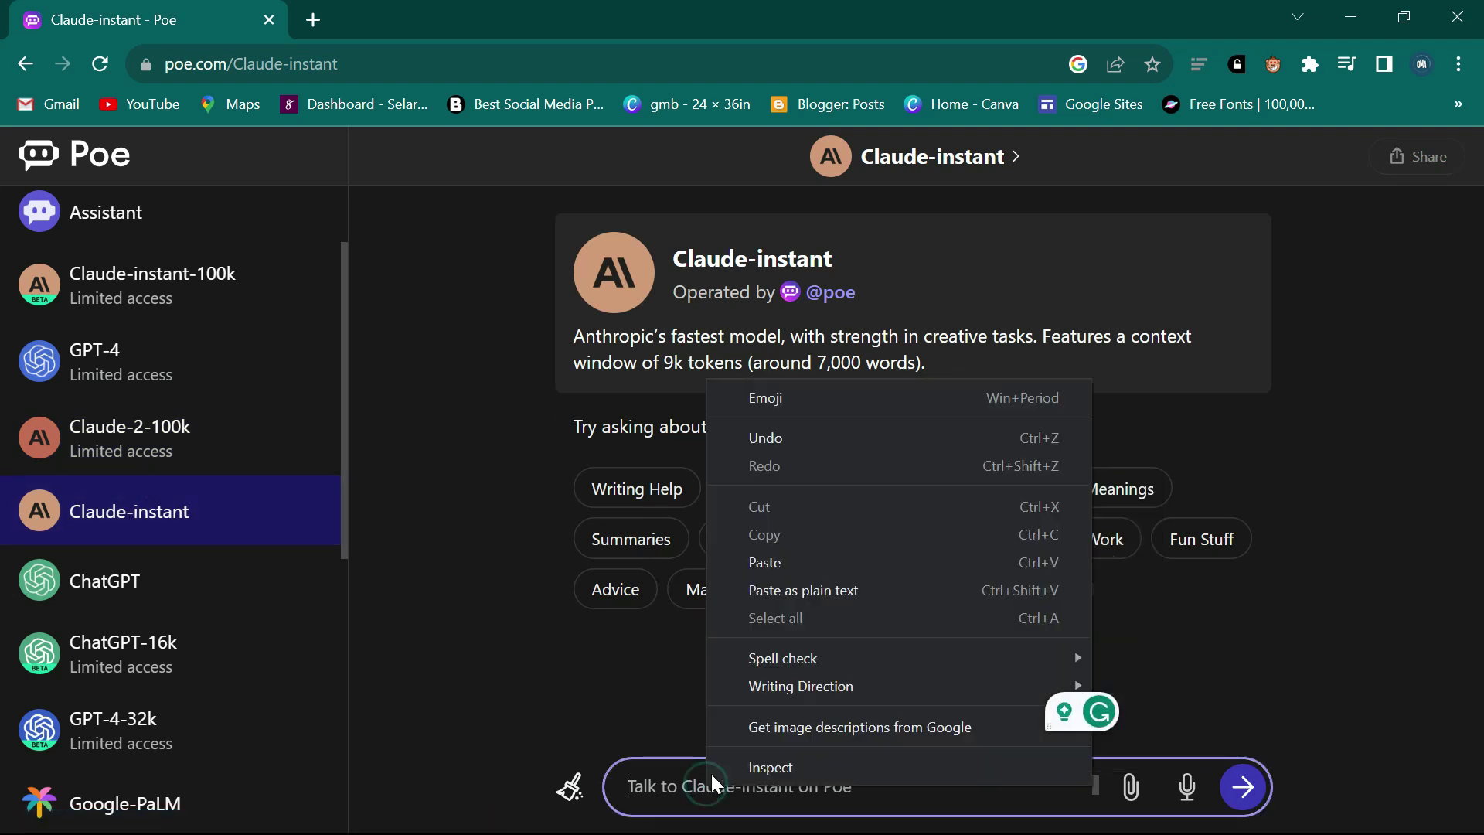
{"action": "left_click", "coordinate": [768, 562]}
{"action": "left_click", "coordinate": [1266, 784]}
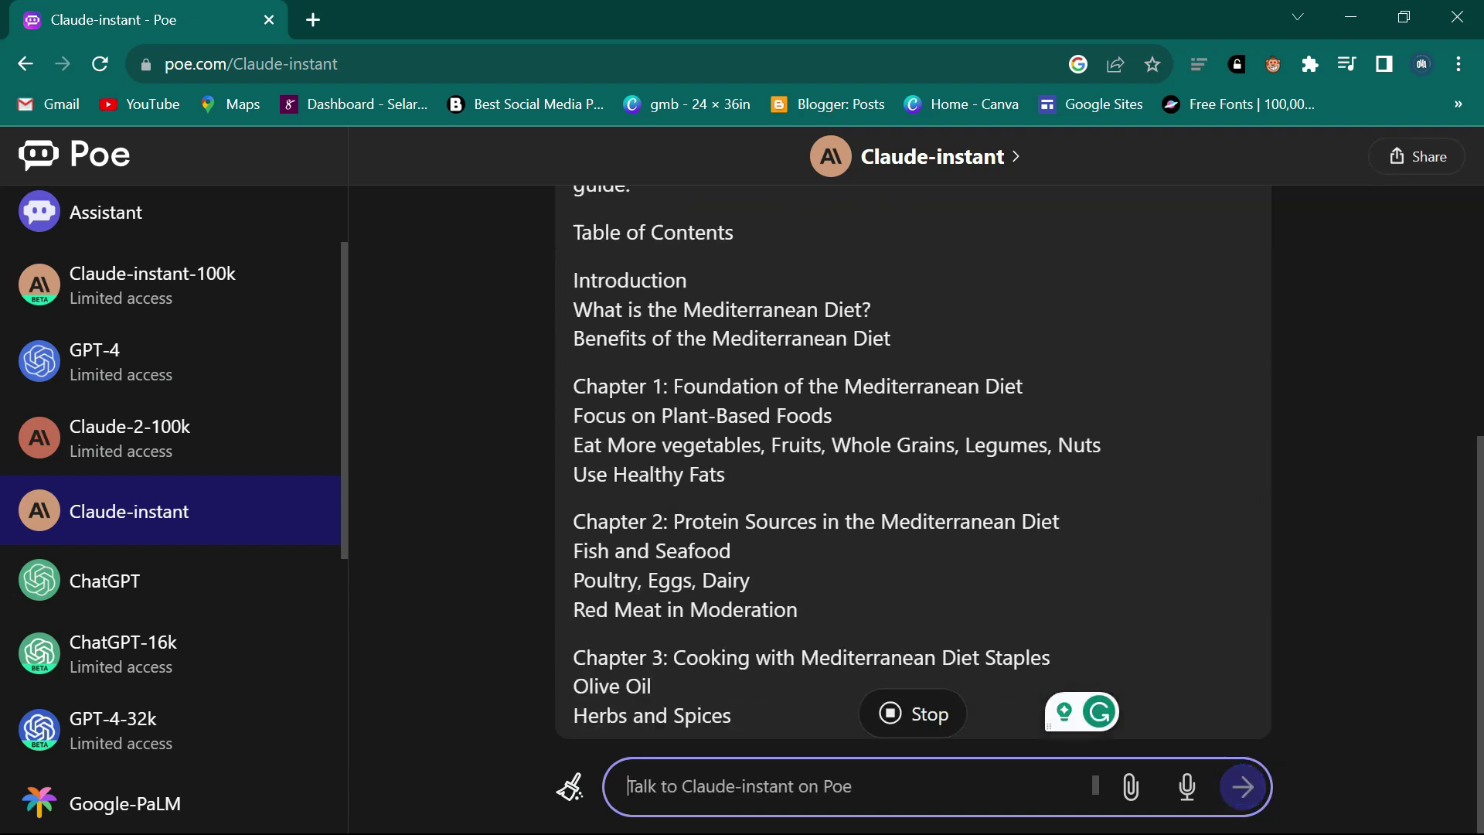
Review Claude-instant's five-chapter table of contents ending with Conclusion.
{"action": "scroll", "coordinate": [750, 377], "scroll_direction": "up", "scroll_amount": 3}
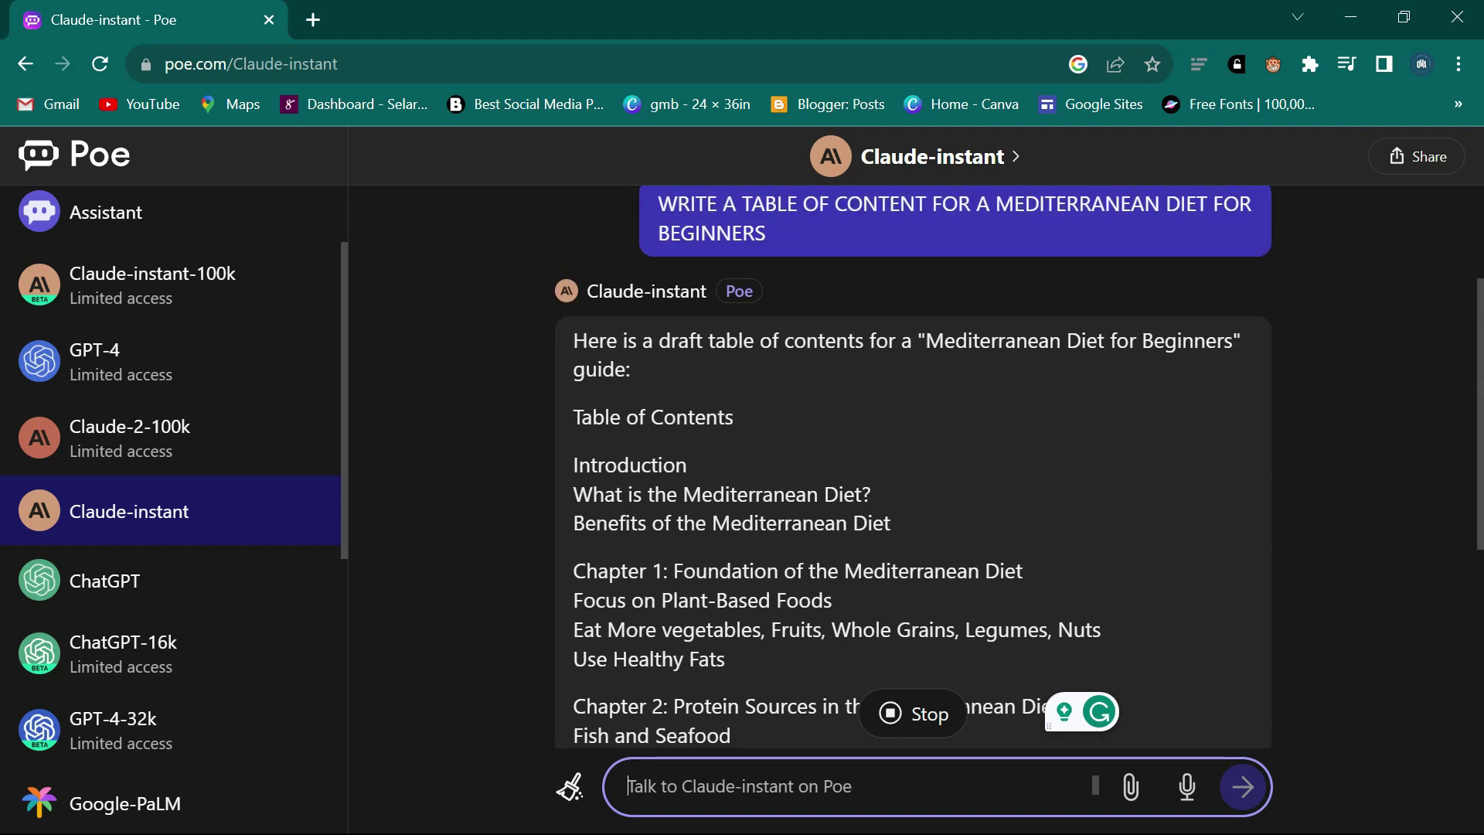
{"action": "scroll", "coordinate": [912, 463], "scroll_direction": "down", "scroll_amount": 1}
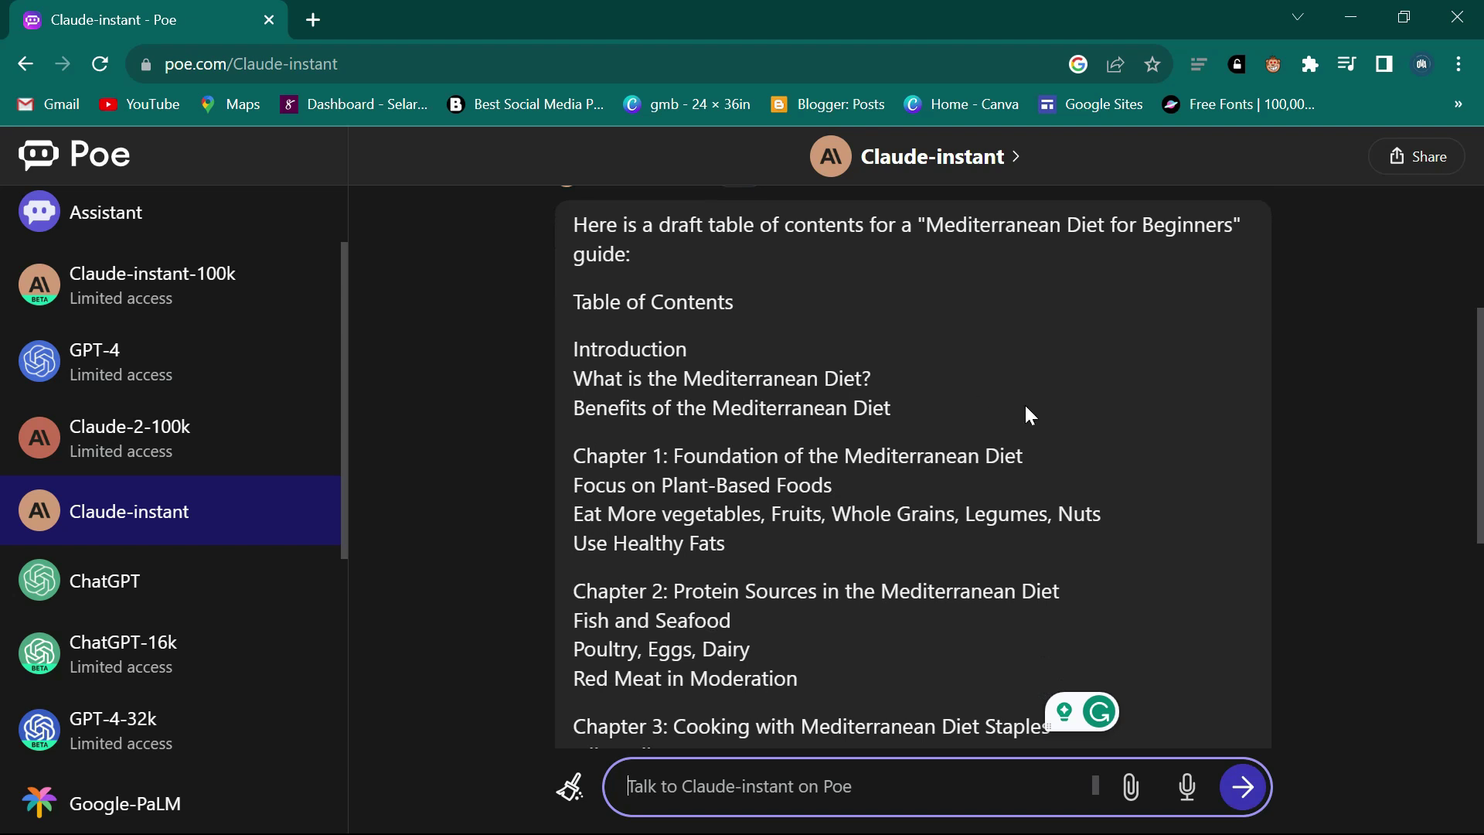
{"action": "scroll", "coordinate": [997, 415], "scroll_direction": "up", "scroll_amount": 1}
{"action": "scroll", "coordinate": [912, 463], "scroll_direction": "down", "scroll_amount": 1}
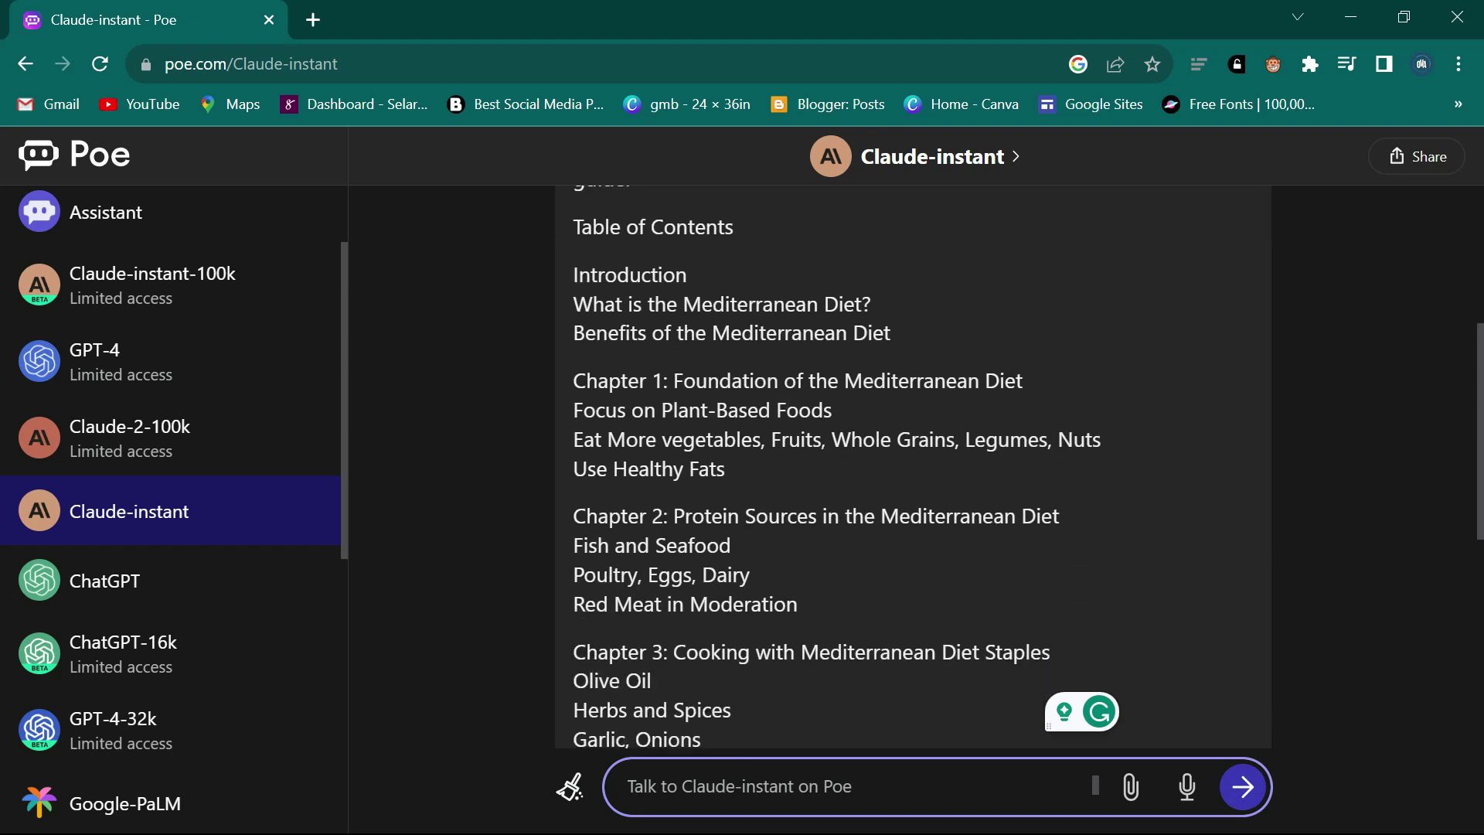
{"action": "scroll", "coordinate": [912, 463], "scroll_direction": "down", "scroll_amount": 1}
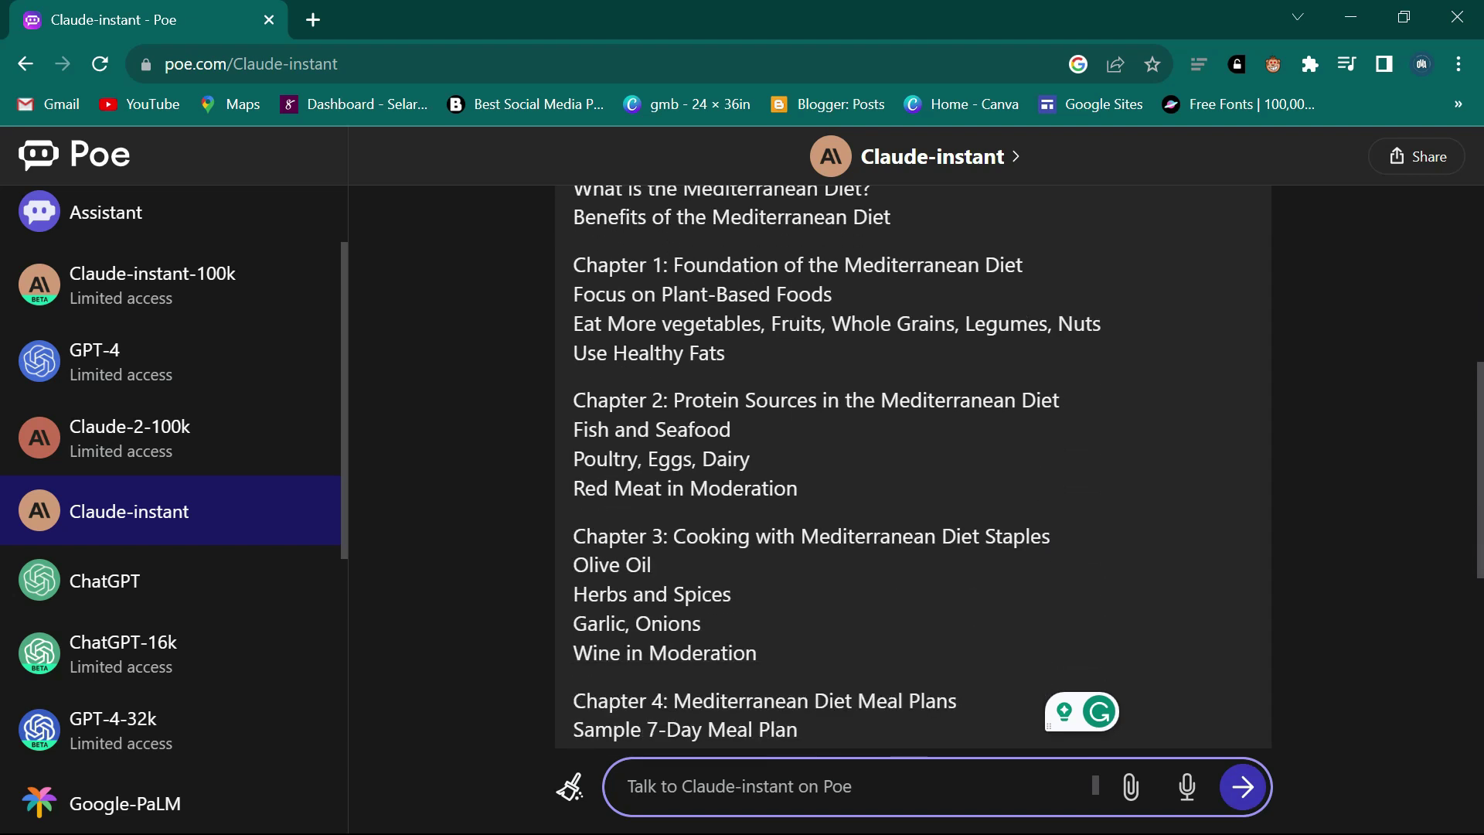
{"action": "scroll", "coordinate": [969, 425], "scroll_direction": "down", "scroll_amount": 1}
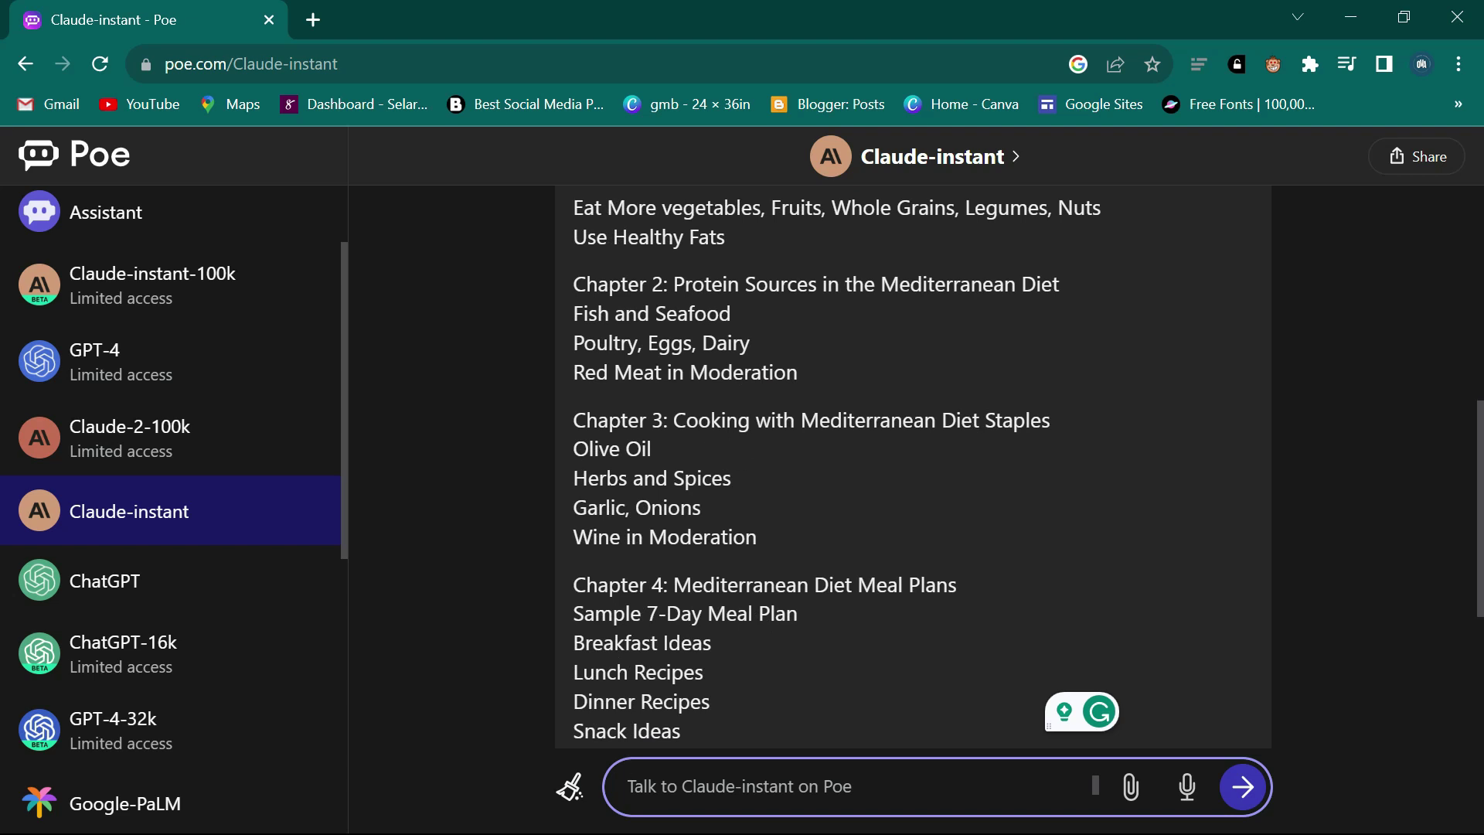
{"action": "scroll", "coordinate": [912, 464], "scroll_direction": "down", "scroll_amount": 1}
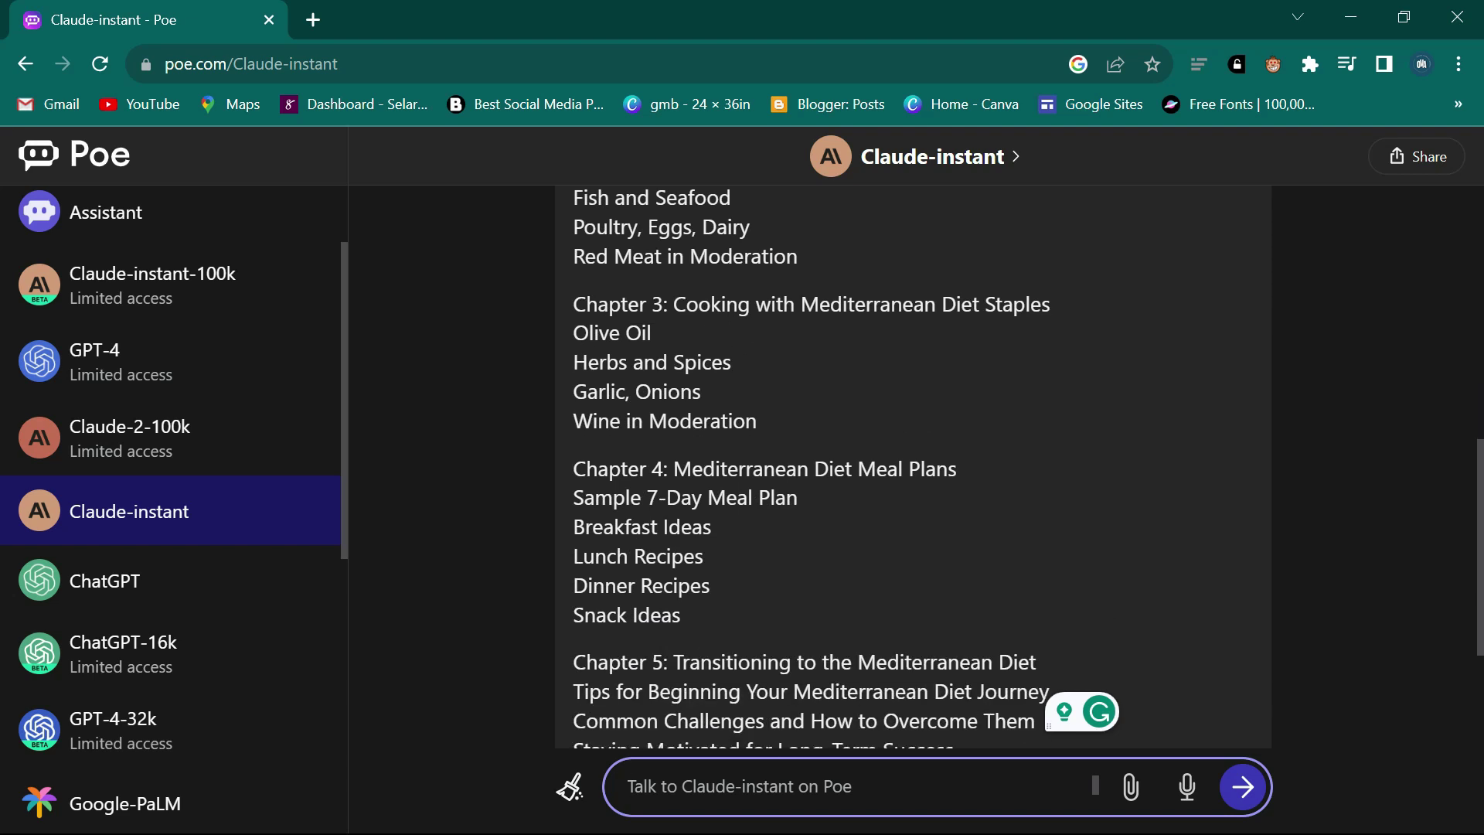
{"action": "scroll", "coordinate": [960, 453], "scroll_direction": "down", "scroll_amount": 2}
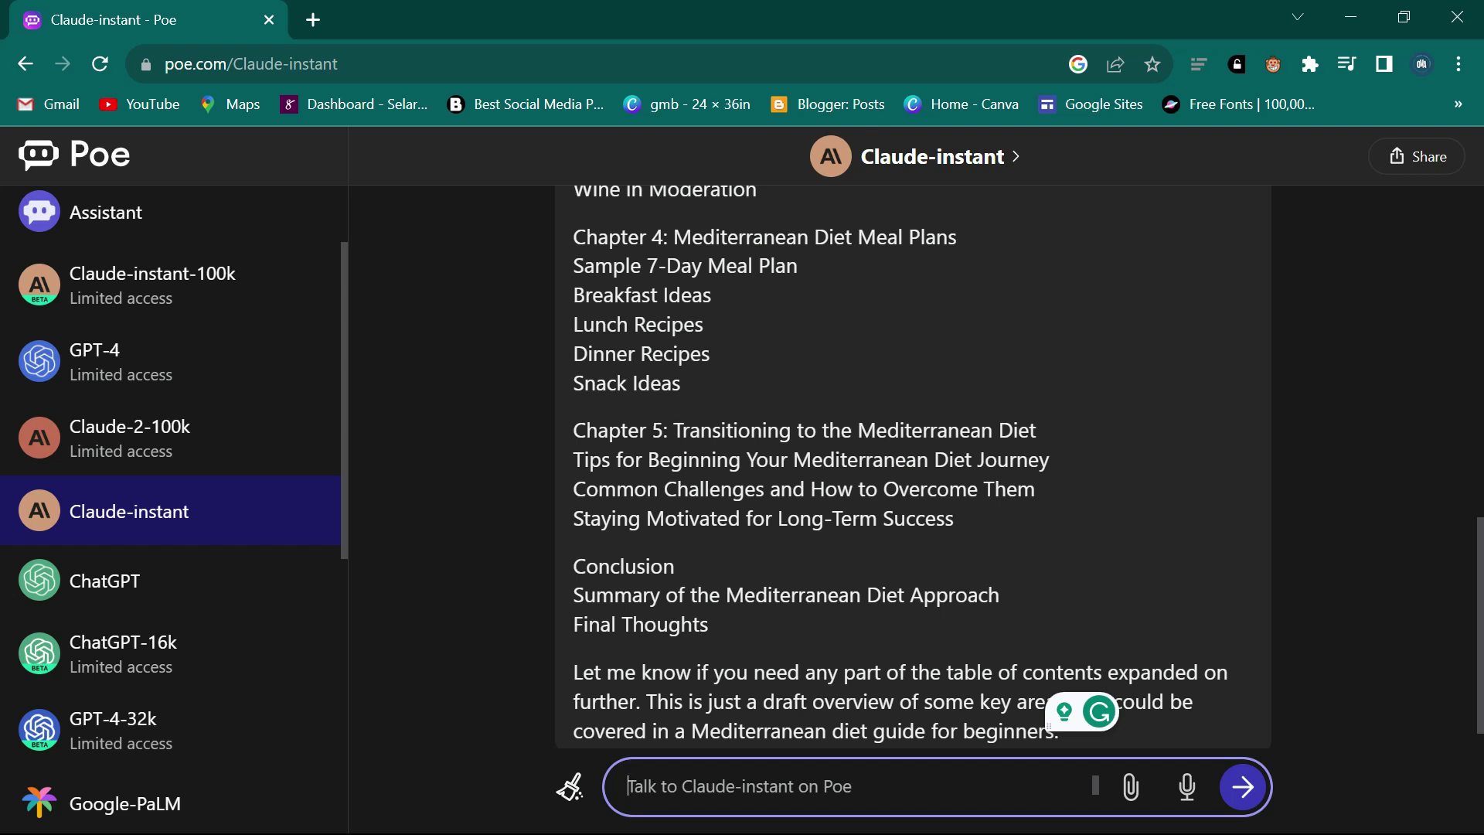
{"action": "scroll", "coordinate": [912, 464], "scroll_direction": "down", "scroll_amount": 1}
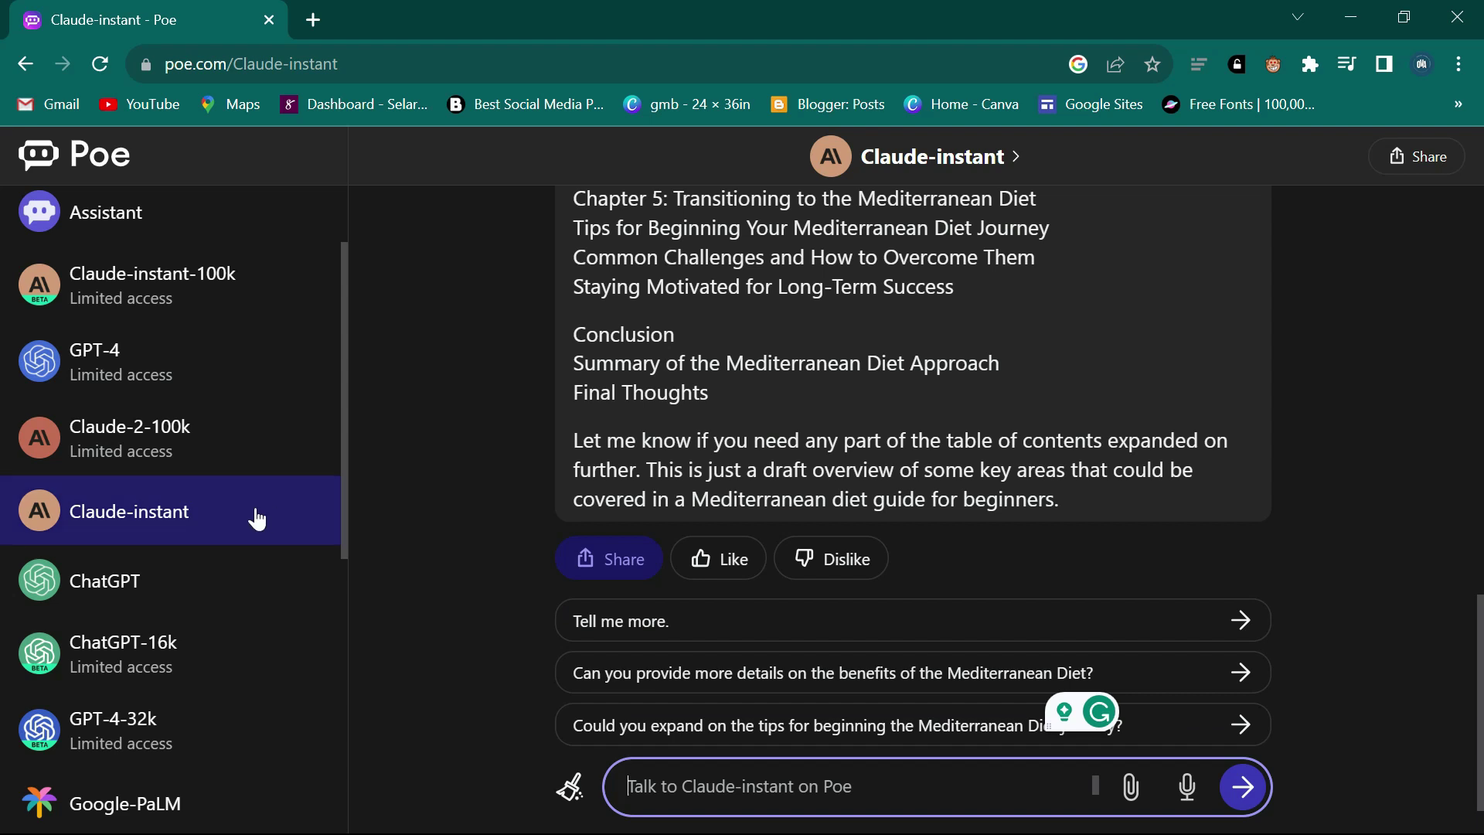
{"action": "scroll", "coordinate": [252, 520], "scroll_direction": "down", "scroll_amount": 2}
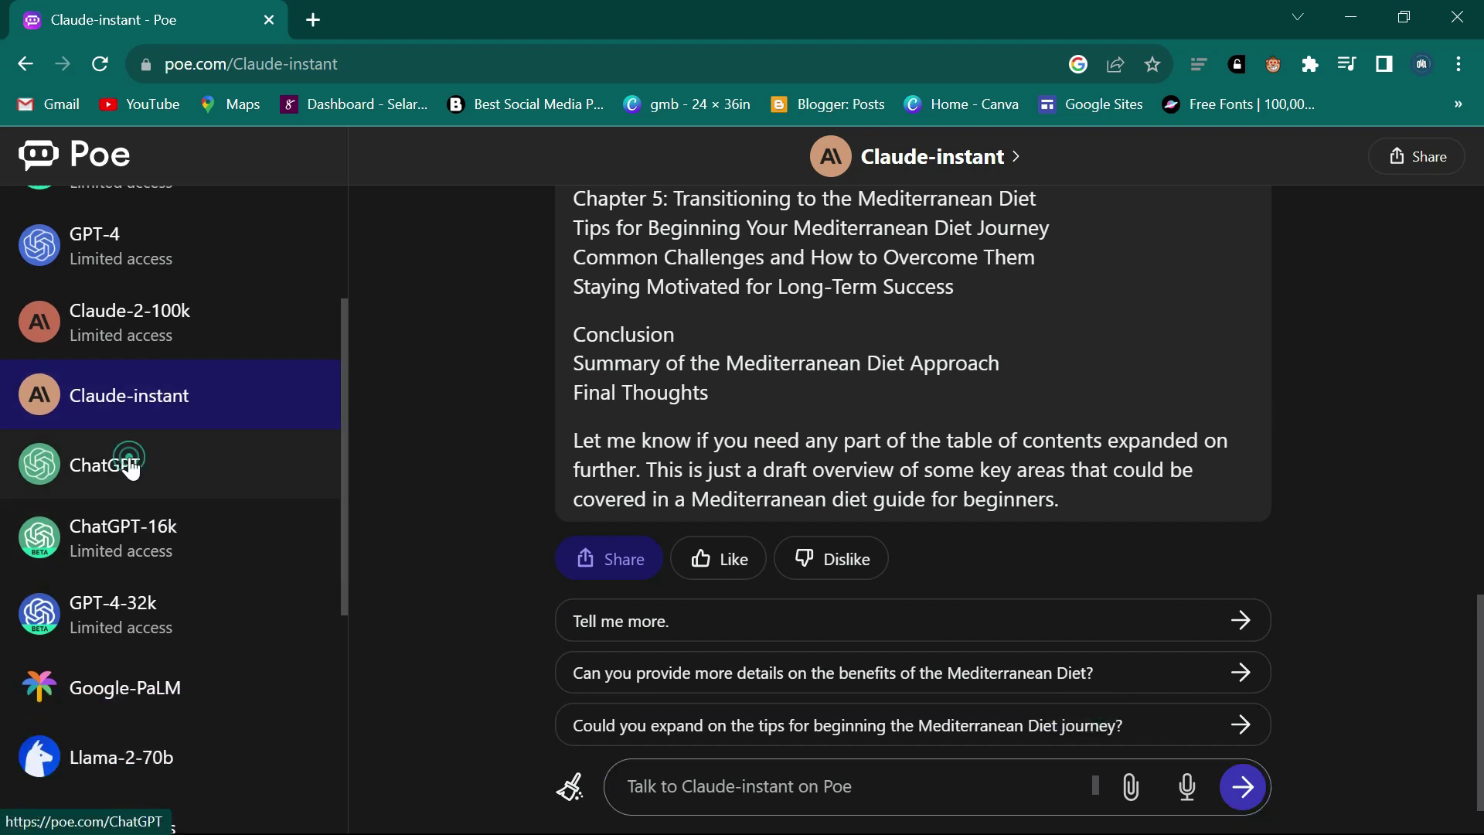
{"action": "left_click", "coordinate": [125, 463]}
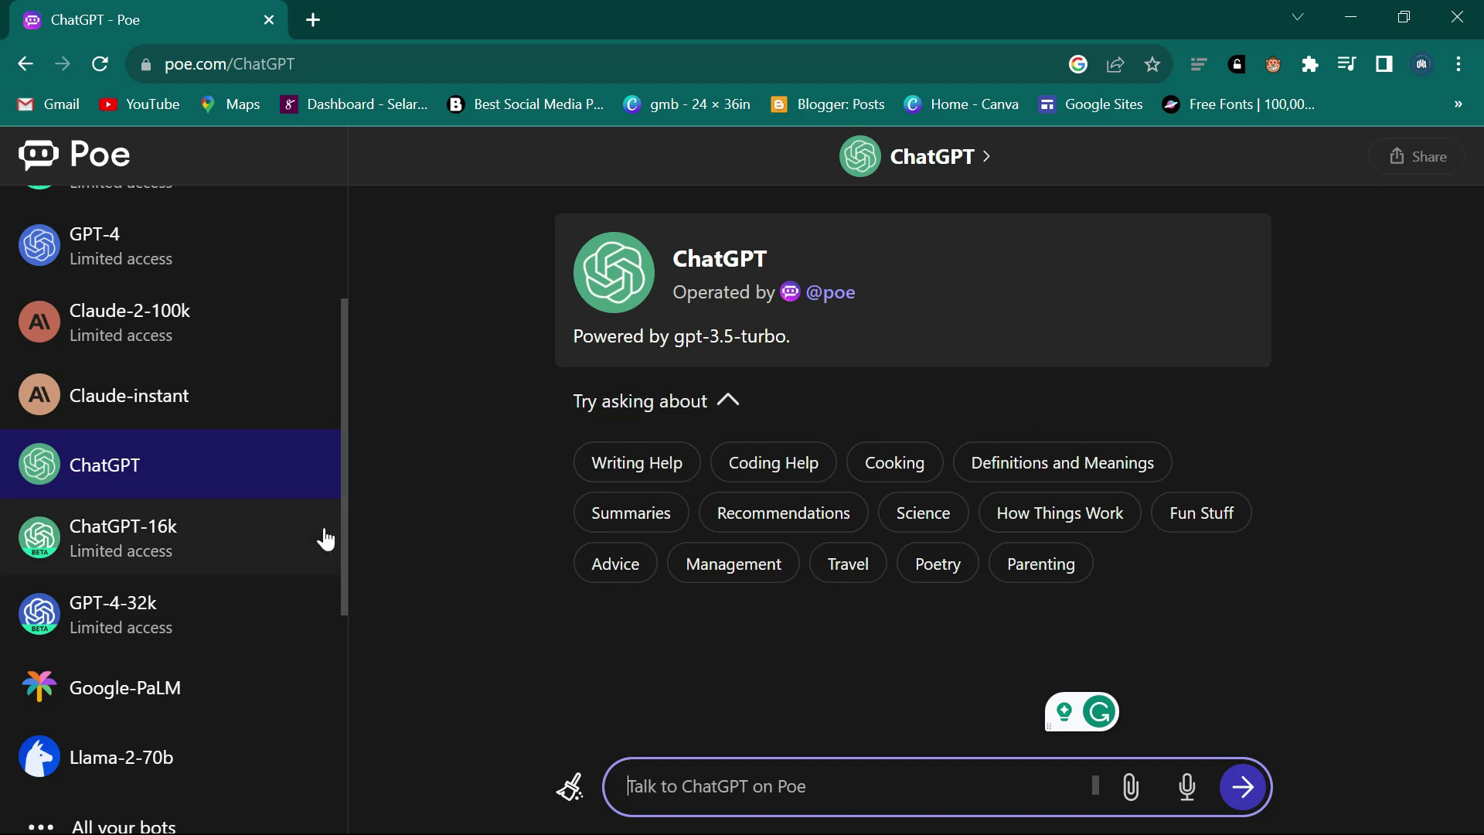
Dismiss the Subscribe to Poe offer and open the Google-PaLM chat.
{"action": "left_click", "coordinate": [136, 542]}
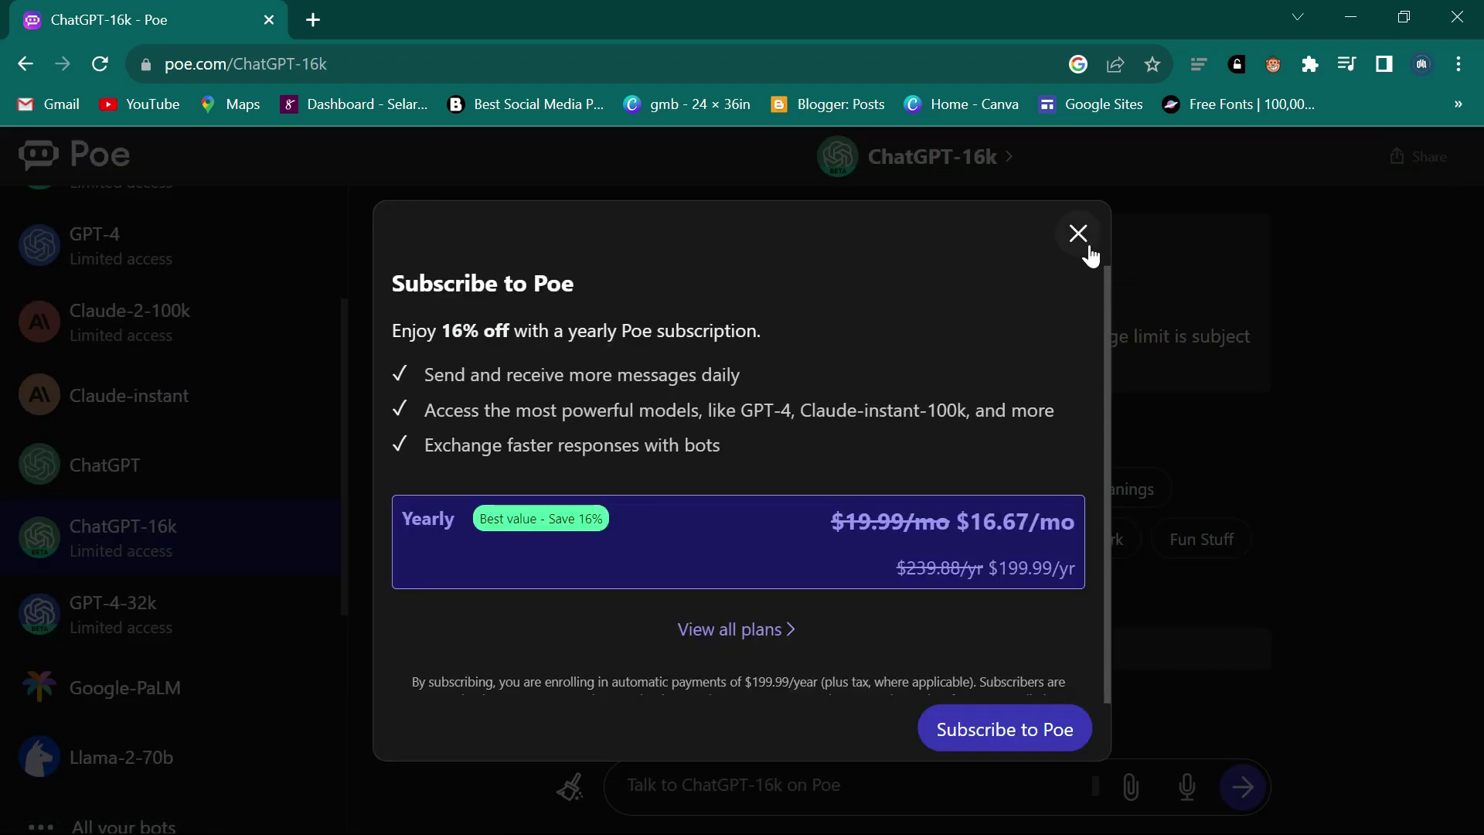
{"action": "left_click", "coordinate": [1087, 247]}
{"action": "scroll", "coordinate": [133, 525], "scroll_direction": "down", "scroll_amount": 2}
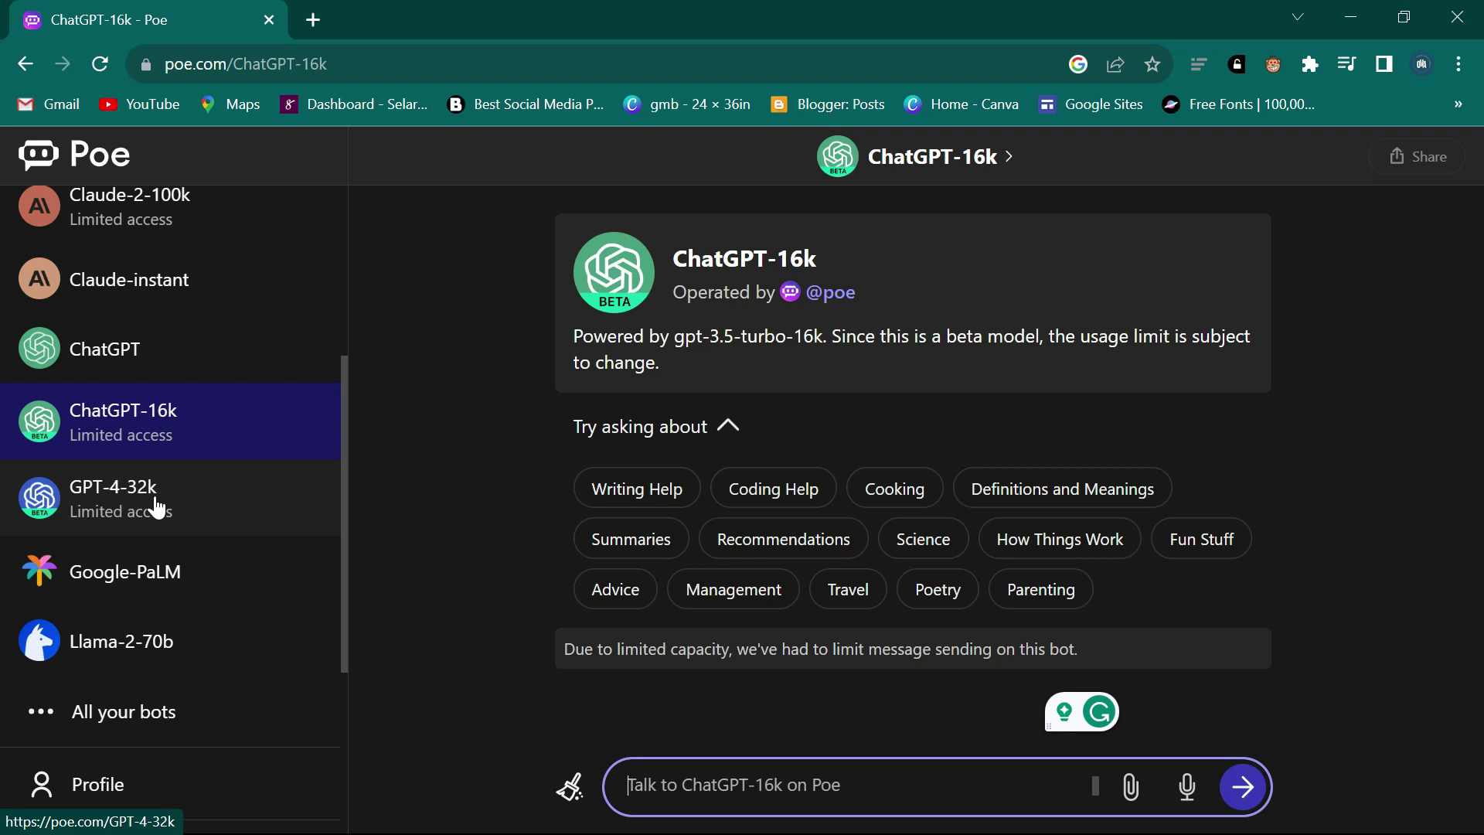
{"action": "scroll", "coordinate": [157, 507], "scroll_direction": "down", "scroll_amount": 2}
{"action": "left_click", "coordinate": [143, 473]}
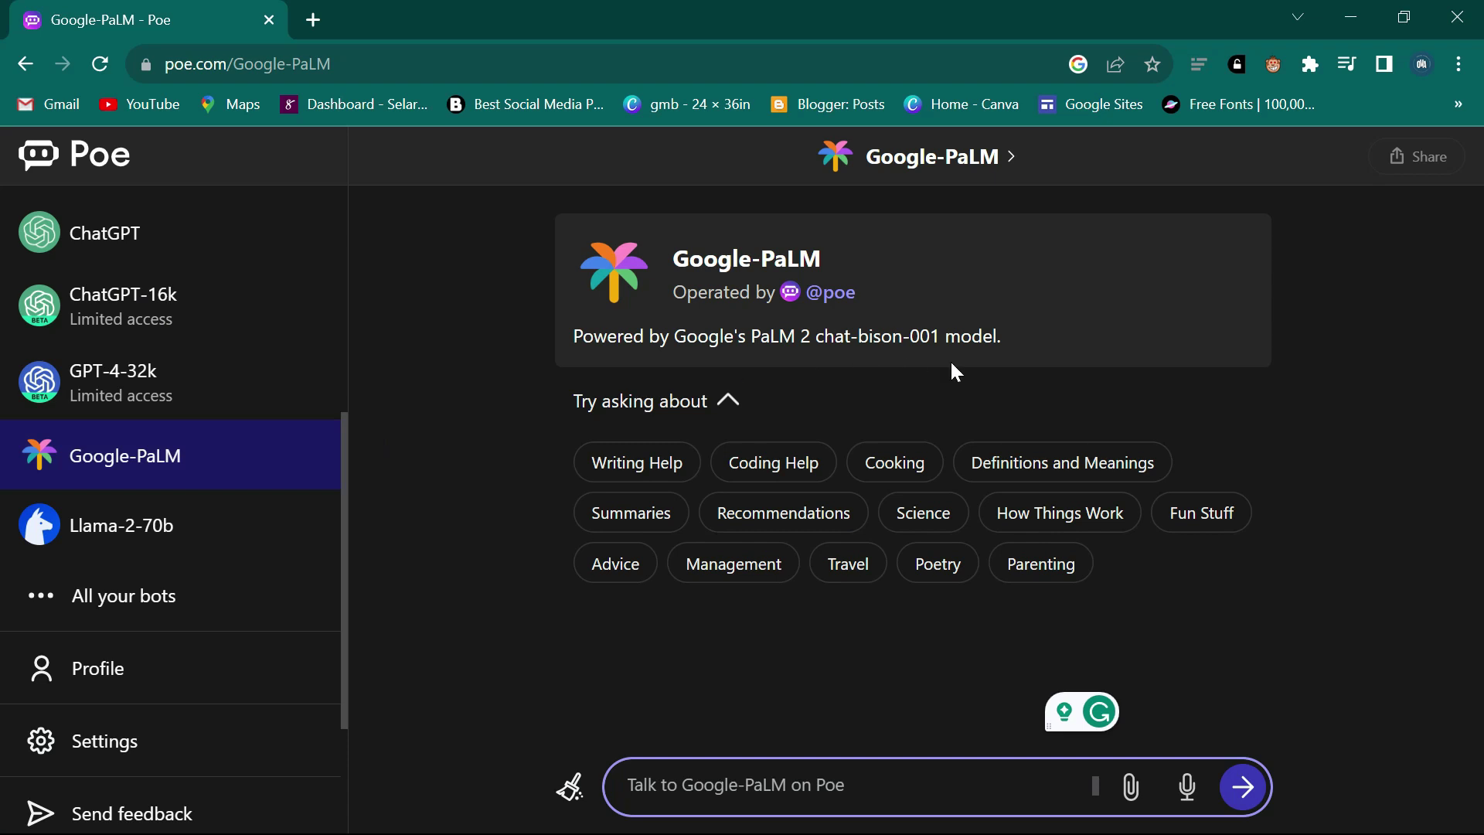
Send the Mediterranean diet prompt to Google-PaLM and review its Introduction-to-Conclusion table of contents.
{"action": "right_click", "coordinate": [739, 785]}
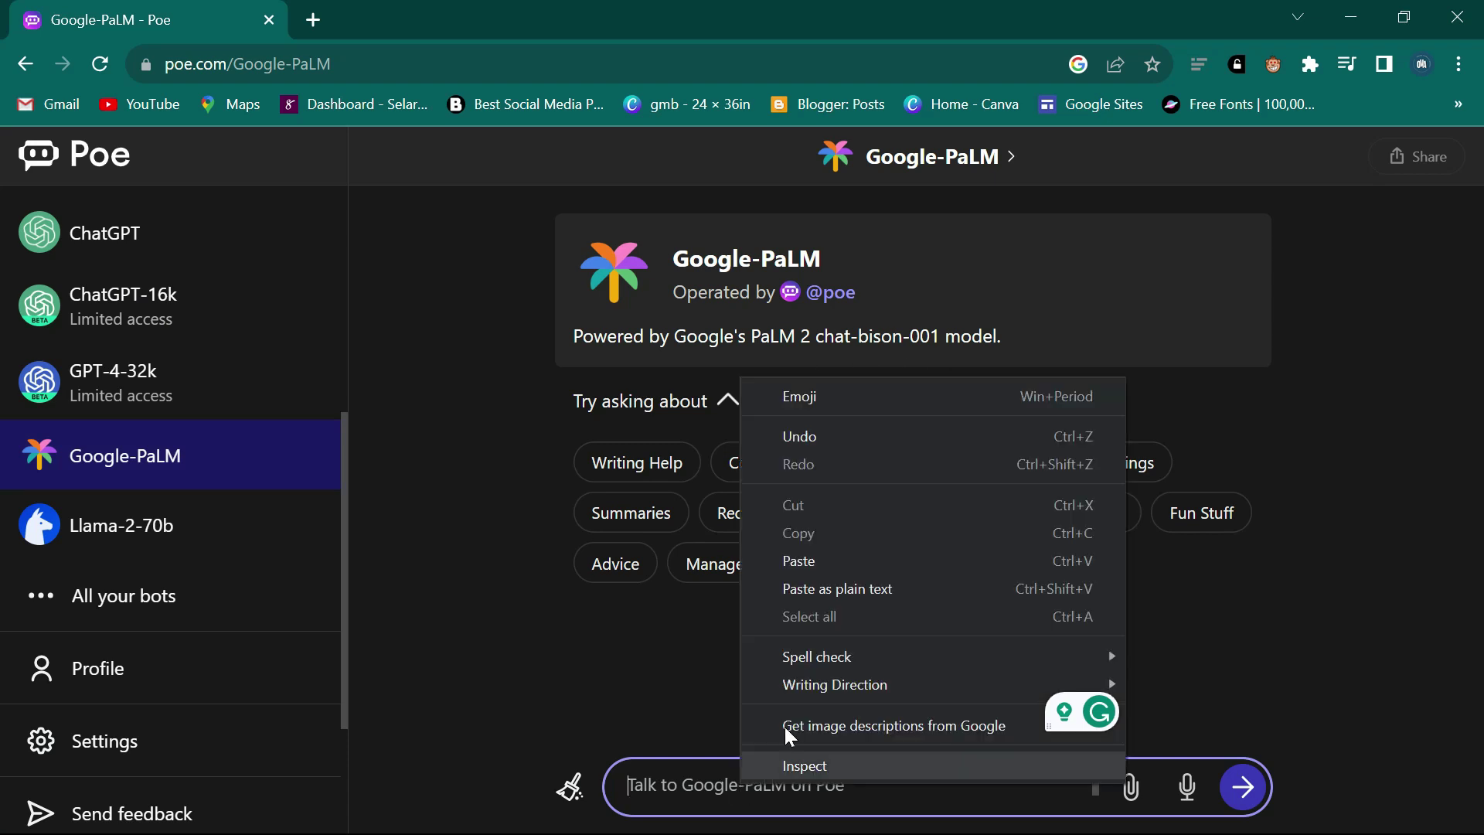
{"action": "left_click", "coordinate": [831, 565]}
{"action": "left_click", "coordinate": [1237, 787]}
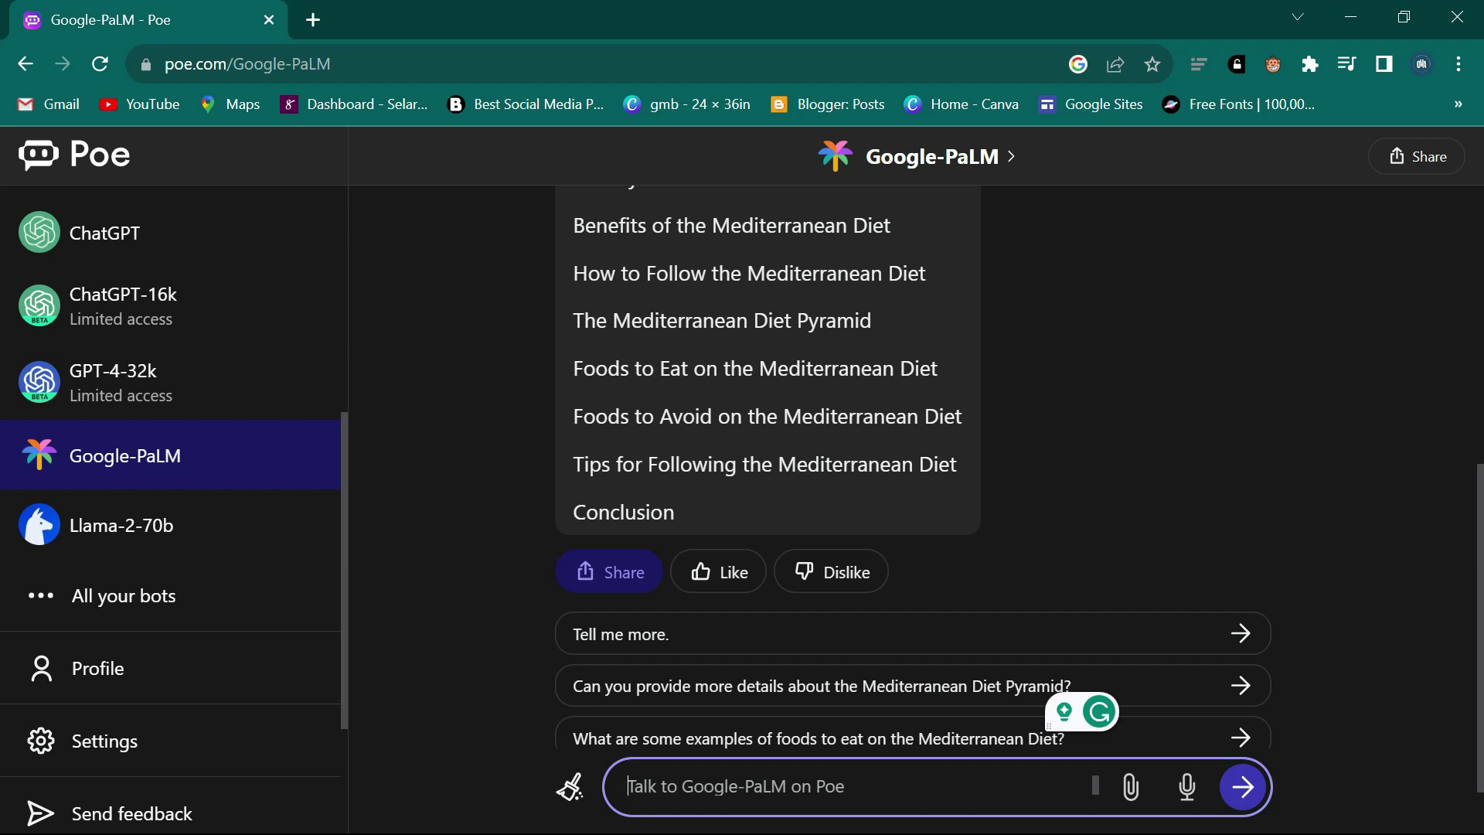
{"action": "scroll", "coordinate": [869, 467], "scroll_direction": "up", "scroll_amount": 4}
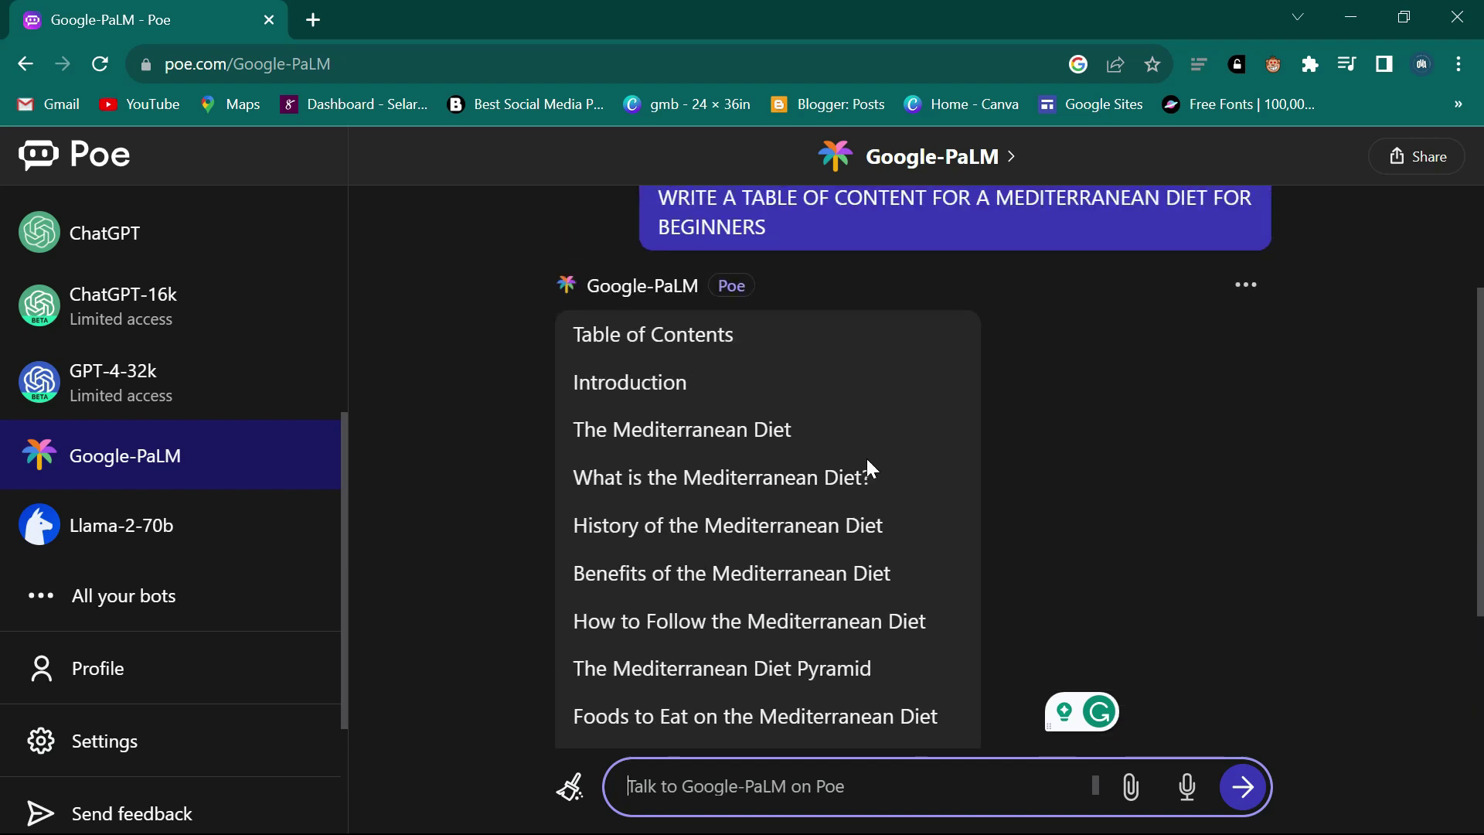
{"action": "scroll", "coordinate": [871, 467], "scroll_direction": "down", "scroll_amount": 3}
{"action": "scroll", "coordinate": [871, 467], "scroll_direction": "up", "scroll_amount": 1}
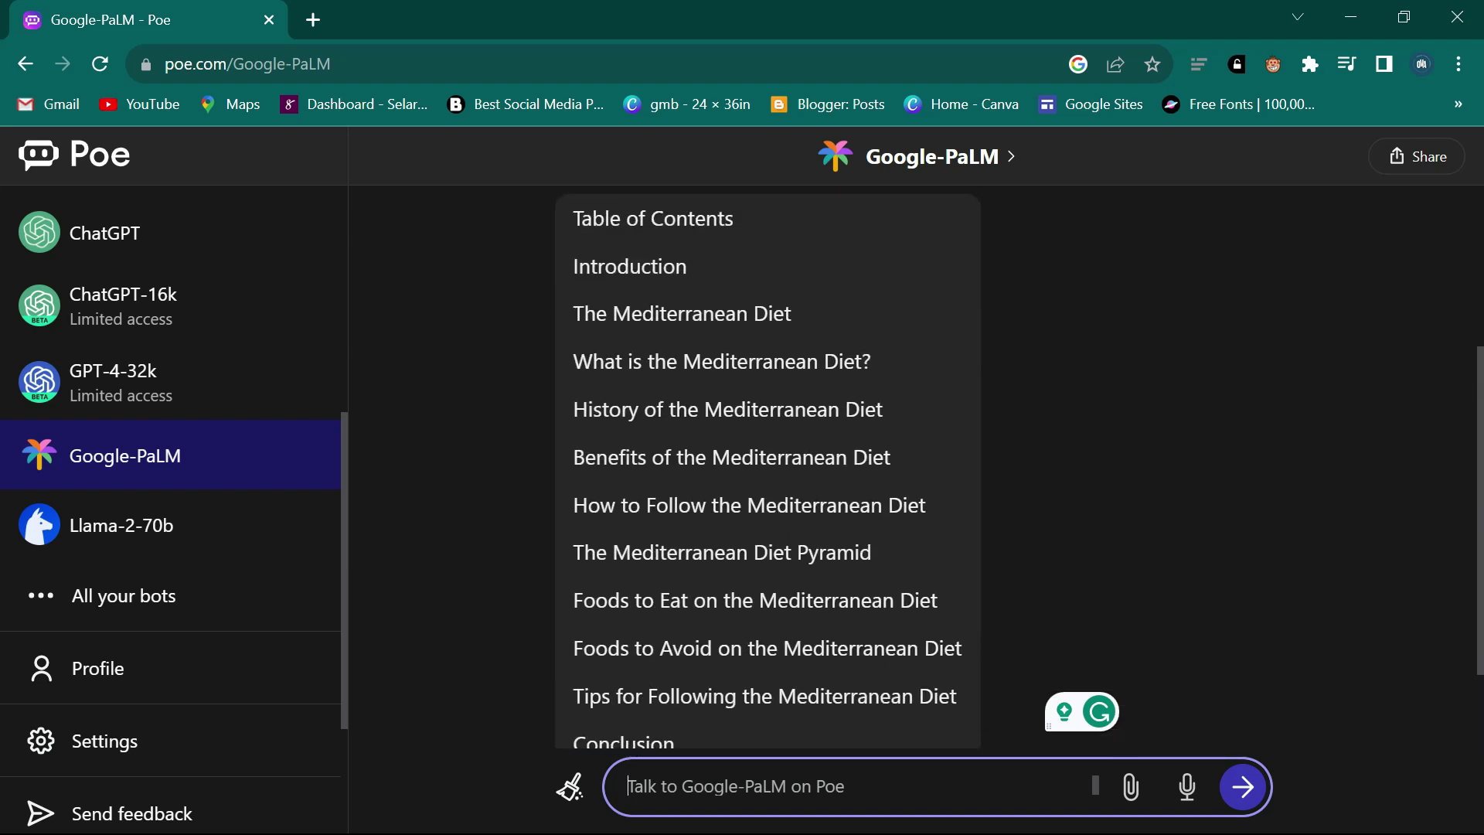
{"action": "scroll", "coordinate": [871, 467], "scroll_direction": "down", "scroll_amount": 1}
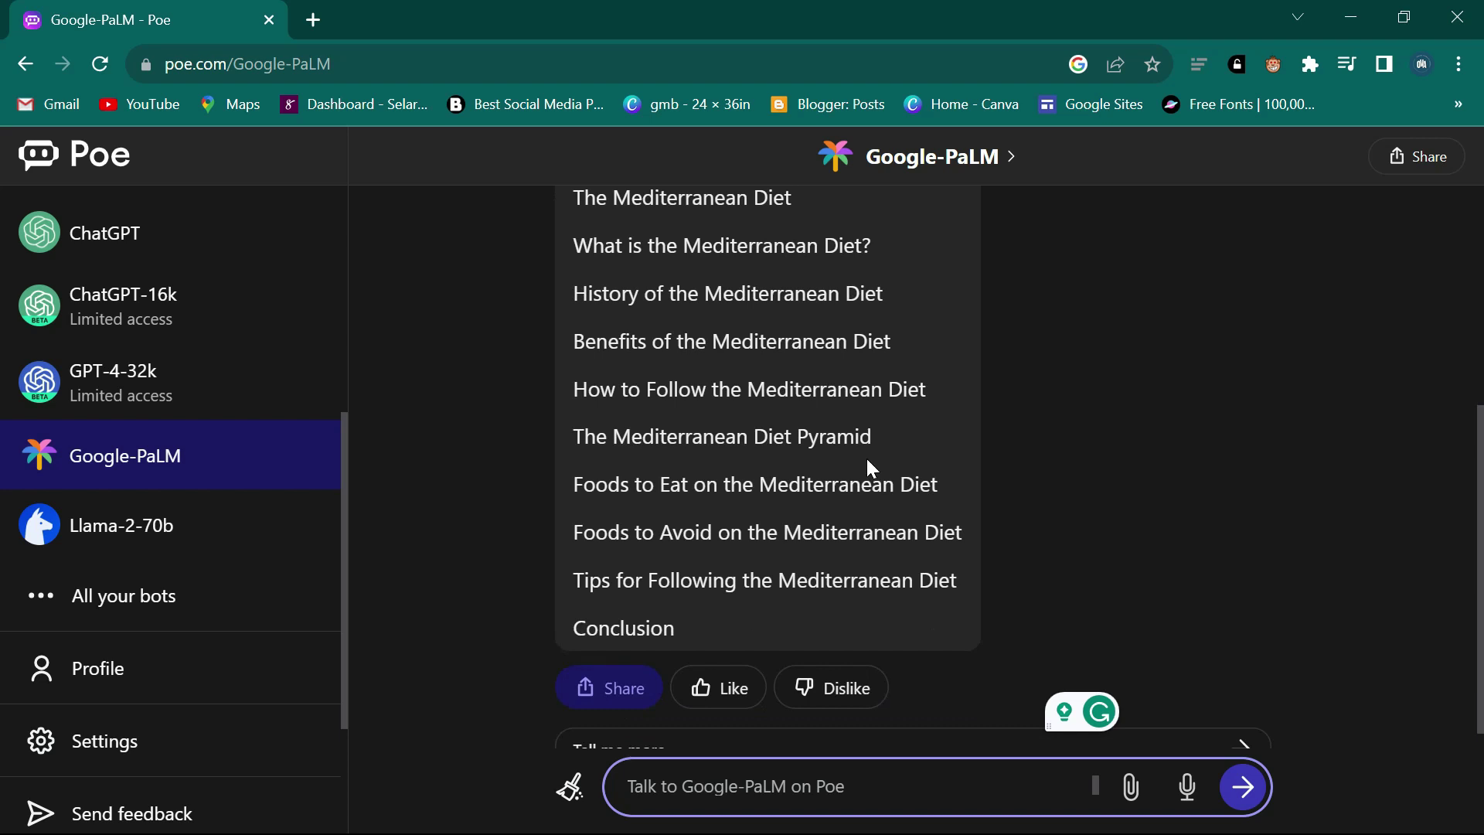
Open Llama-2-70b, paste the Mediterranean diet prompt, and send it.
{"action": "left_click", "coordinate": [177, 529]}
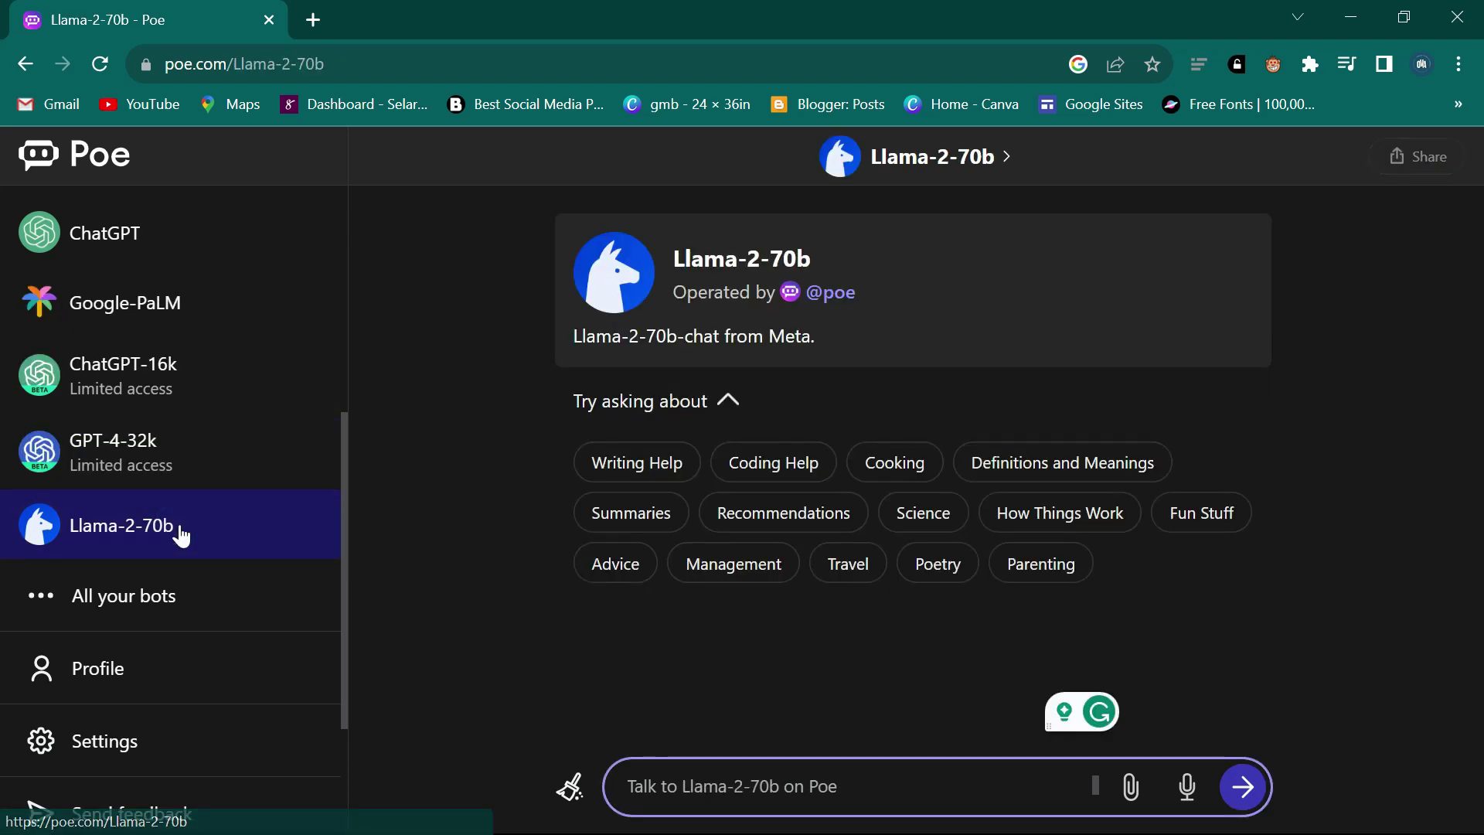
{"action": "right_click", "coordinate": [782, 782]}
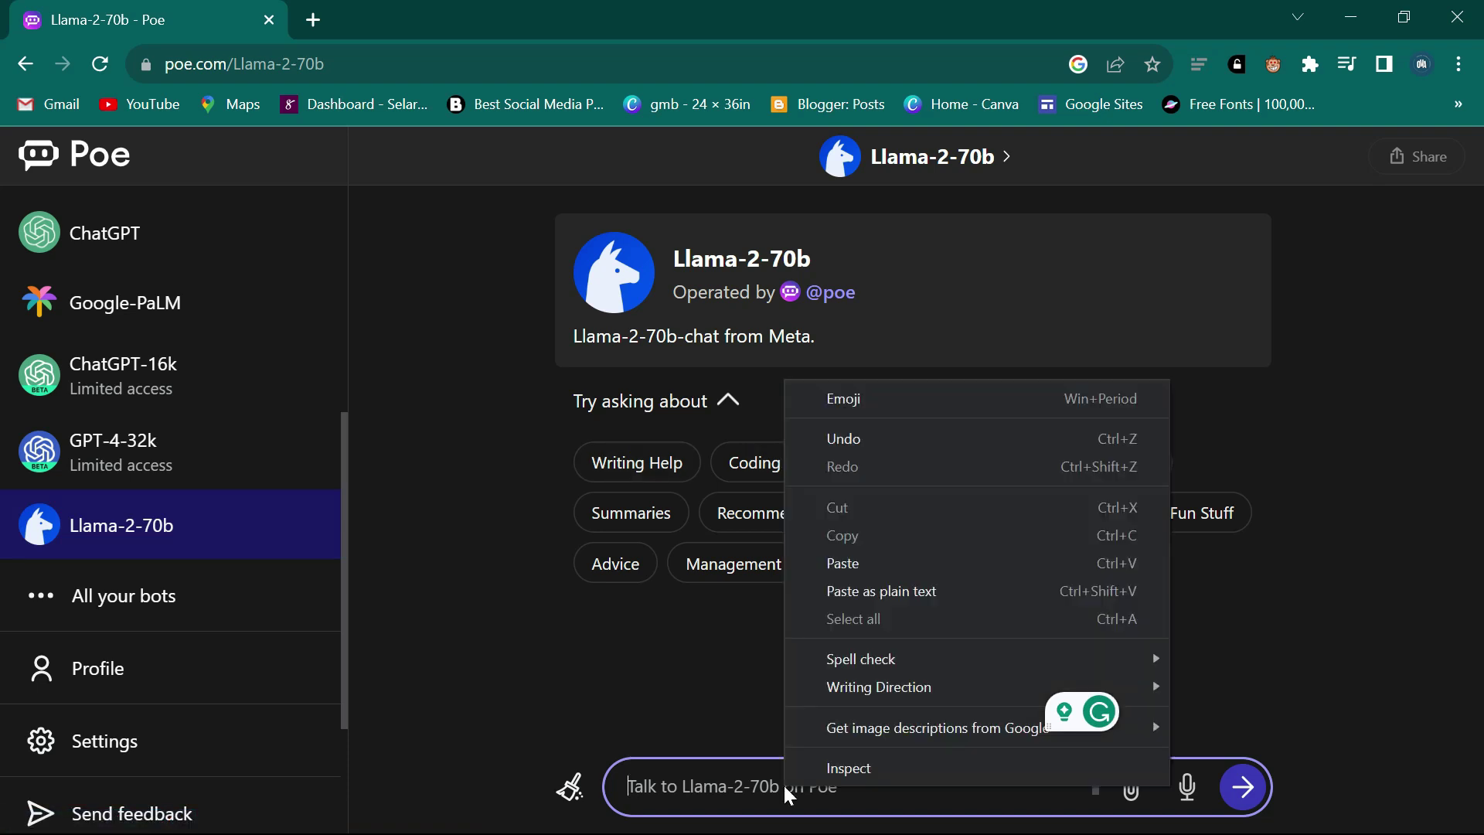
{"action": "left_click", "coordinate": [840, 564]}
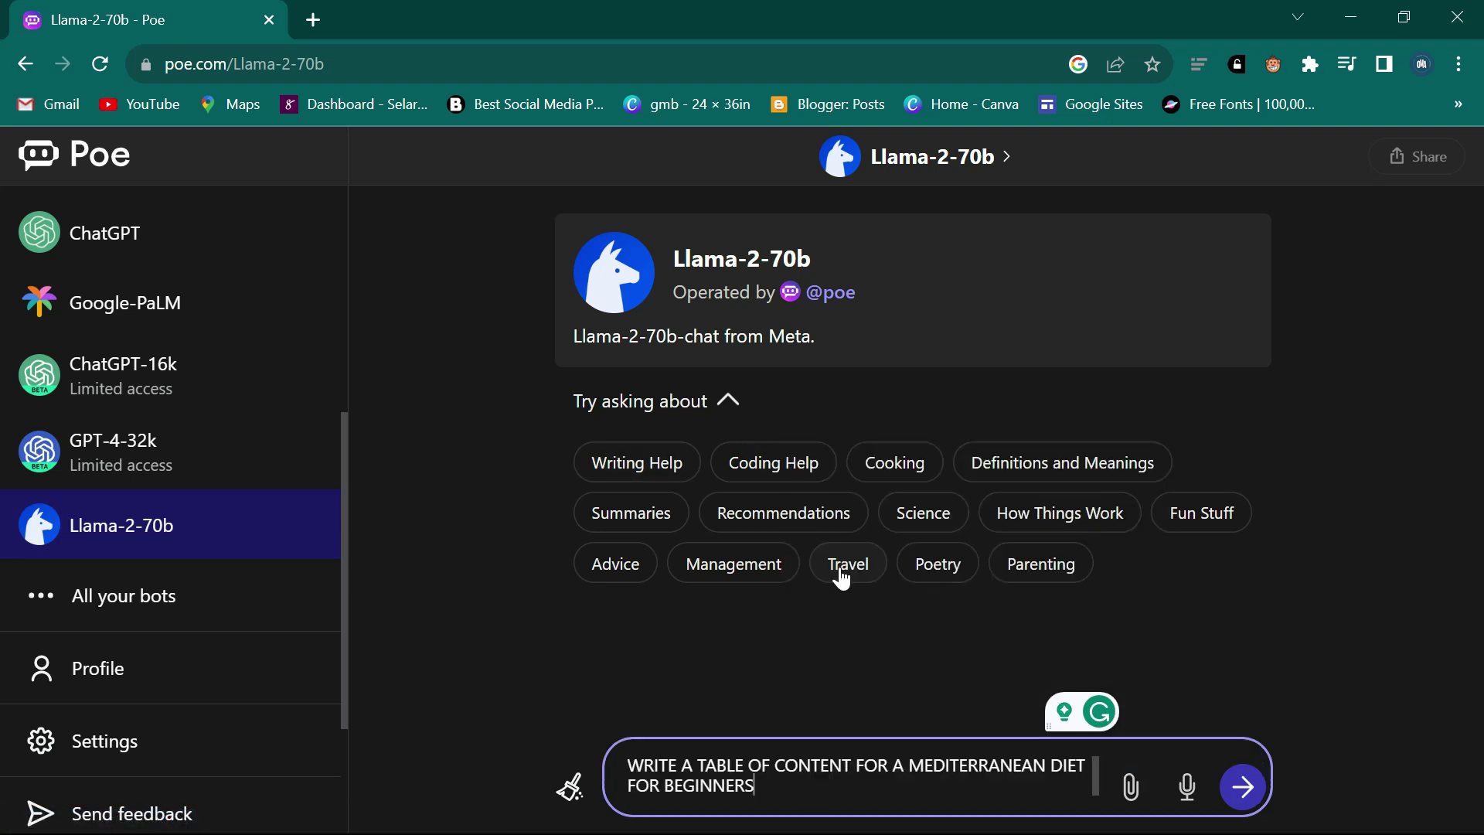
{"action": "left_click", "coordinate": [1244, 788]}
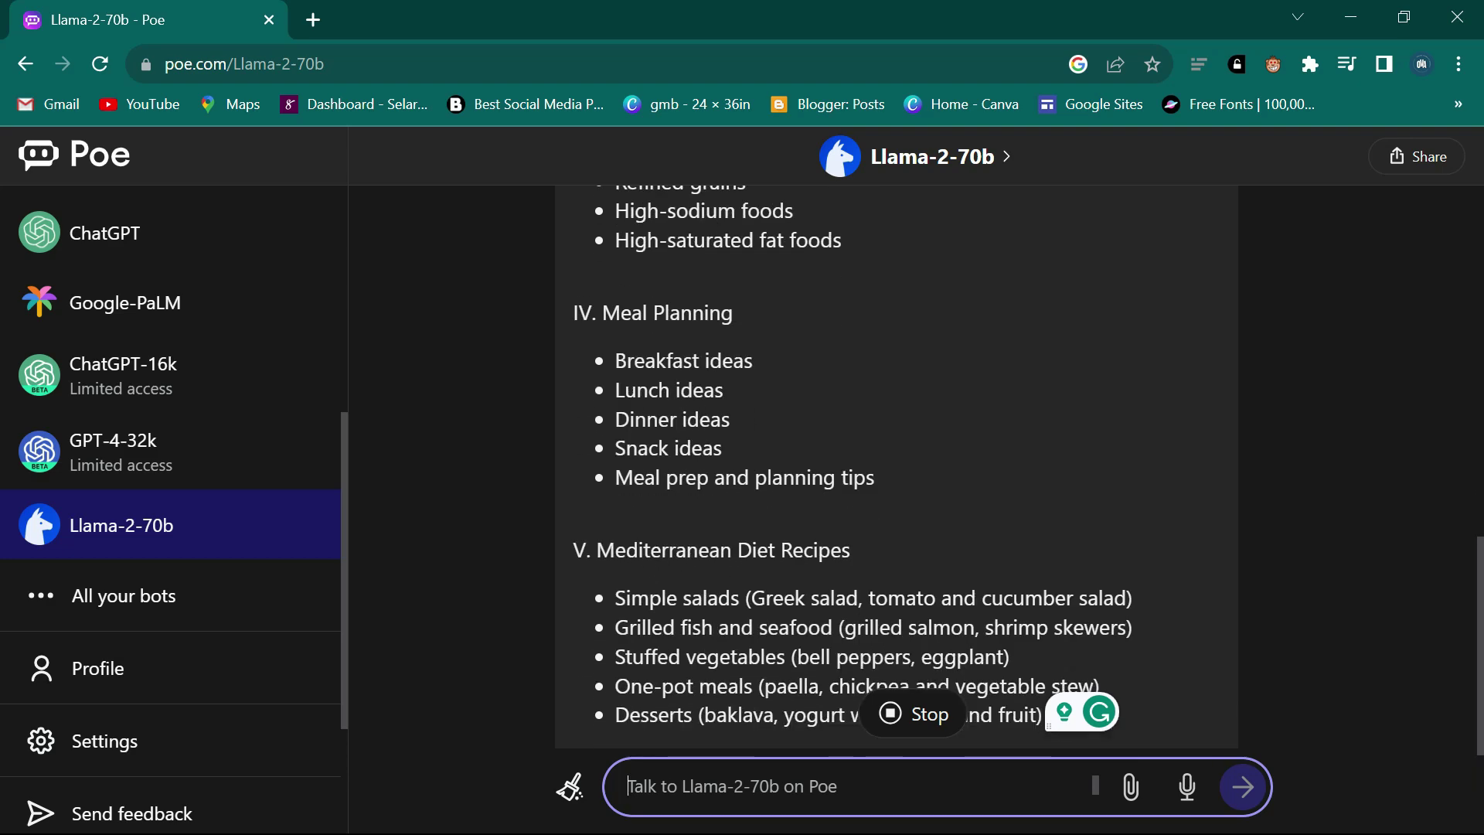
Scroll through Llama-2-70b's eight-section reply from Introduction to Conclusion.
{"action": "scroll", "coordinate": [711, 551], "scroll_direction": "up", "scroll_amount": 10}
{"action": "scroll", "coordinate": [711, 550], "scroll_direction": "down", "scroll_amount": 4}
{"action": "scroll", "coordinate": [711, 550], "scroll_direction": "up", "scroll_amount": 5}
{"action": "scroll", "coordinate": [711, 551], "scroll_direction": "down", "scroll_amount": 1}
{"action": "scroll", "coordinate": [713, 551], "scroll_direction": "down", "scroll_amount": 7}
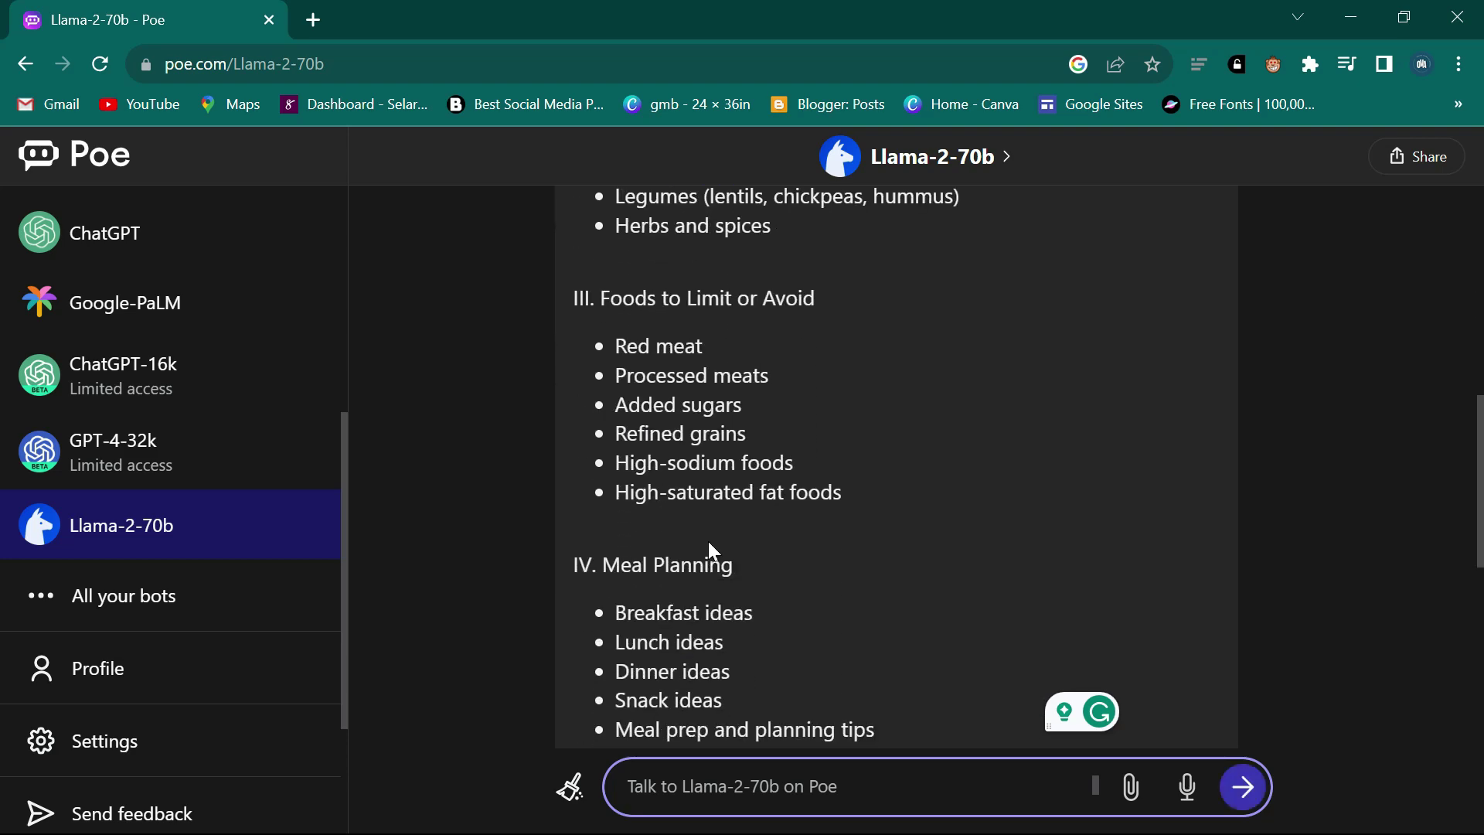
{"action": "scroll", "coordinate": [711, 550], "scroll_direction": "down", "scroll_amount": 2}
{"action": "scroll", "coordinate": [712, 550], "scroll_direction": "up", "scroll_amount": 1}
{"action": "scroll", "coordinate": [711, 551], "scroll_direction": "down", "scroll_amount": 4}
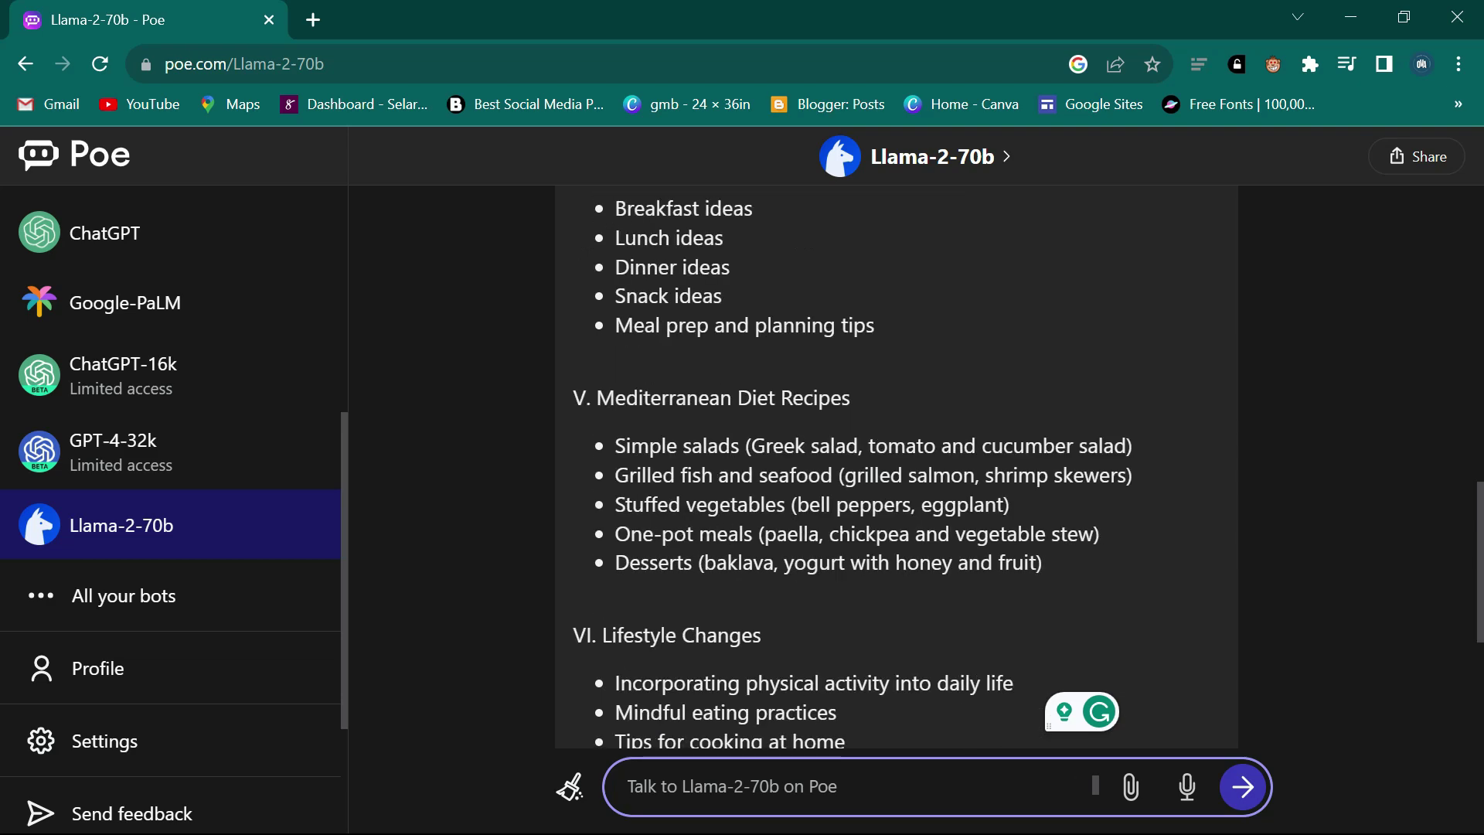
{"action": "scroll", "coordinate": [711, 551], "scroll_direction": "down", "scroll_amount": 4}
{"action": "scroll", "coordinate": [708, 541], "scroll_direction": "down", "scroll_amount": 2}
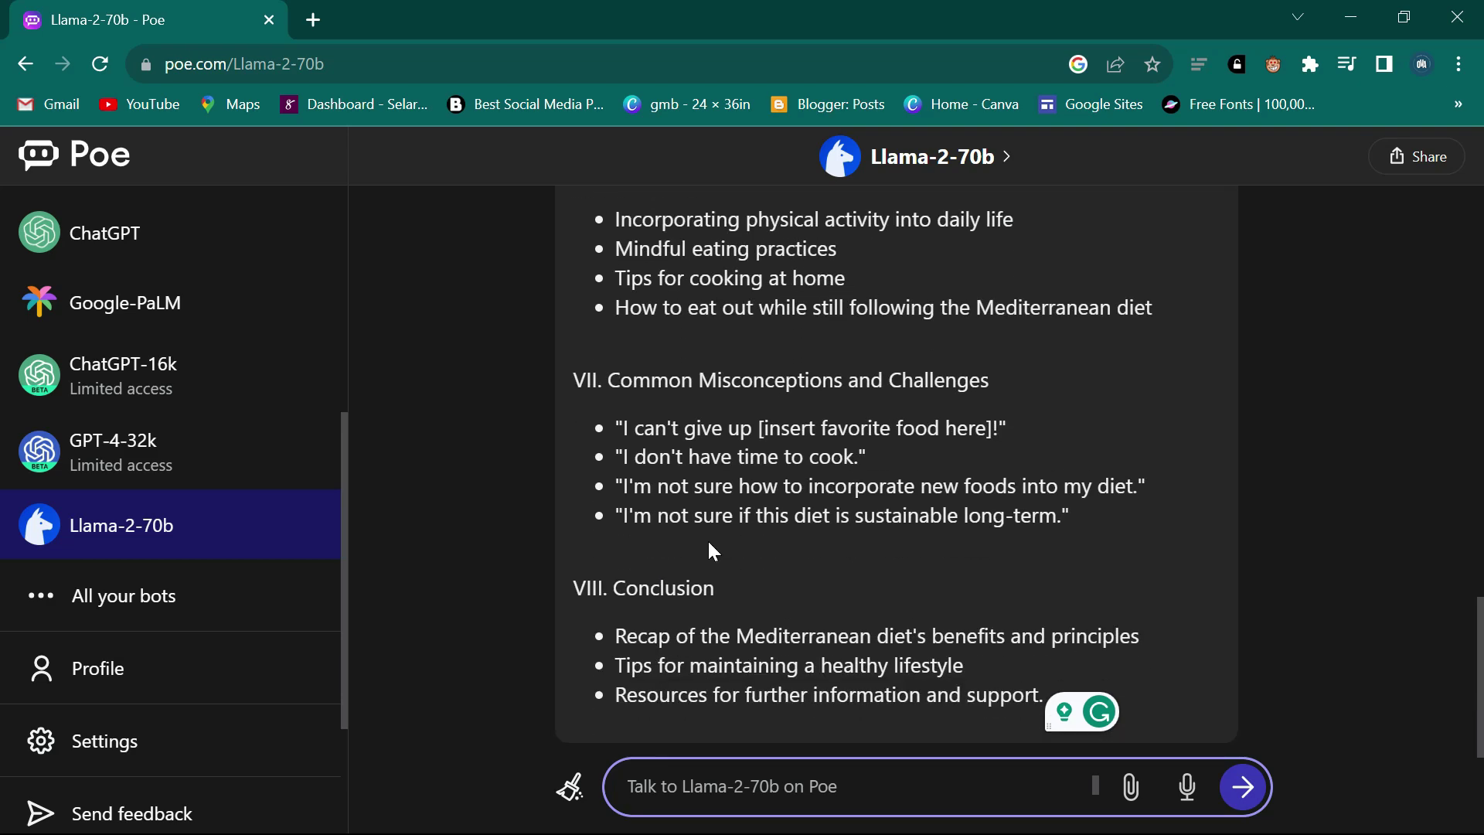
{"action": "scroll", "coordinate": [708, 541], "scroll_direction": "up", "scroll_amount": 2}
{"action": "scroll", "coordinate": [708, 541], "scroll_direction": "up", "scroll_amount": 15}
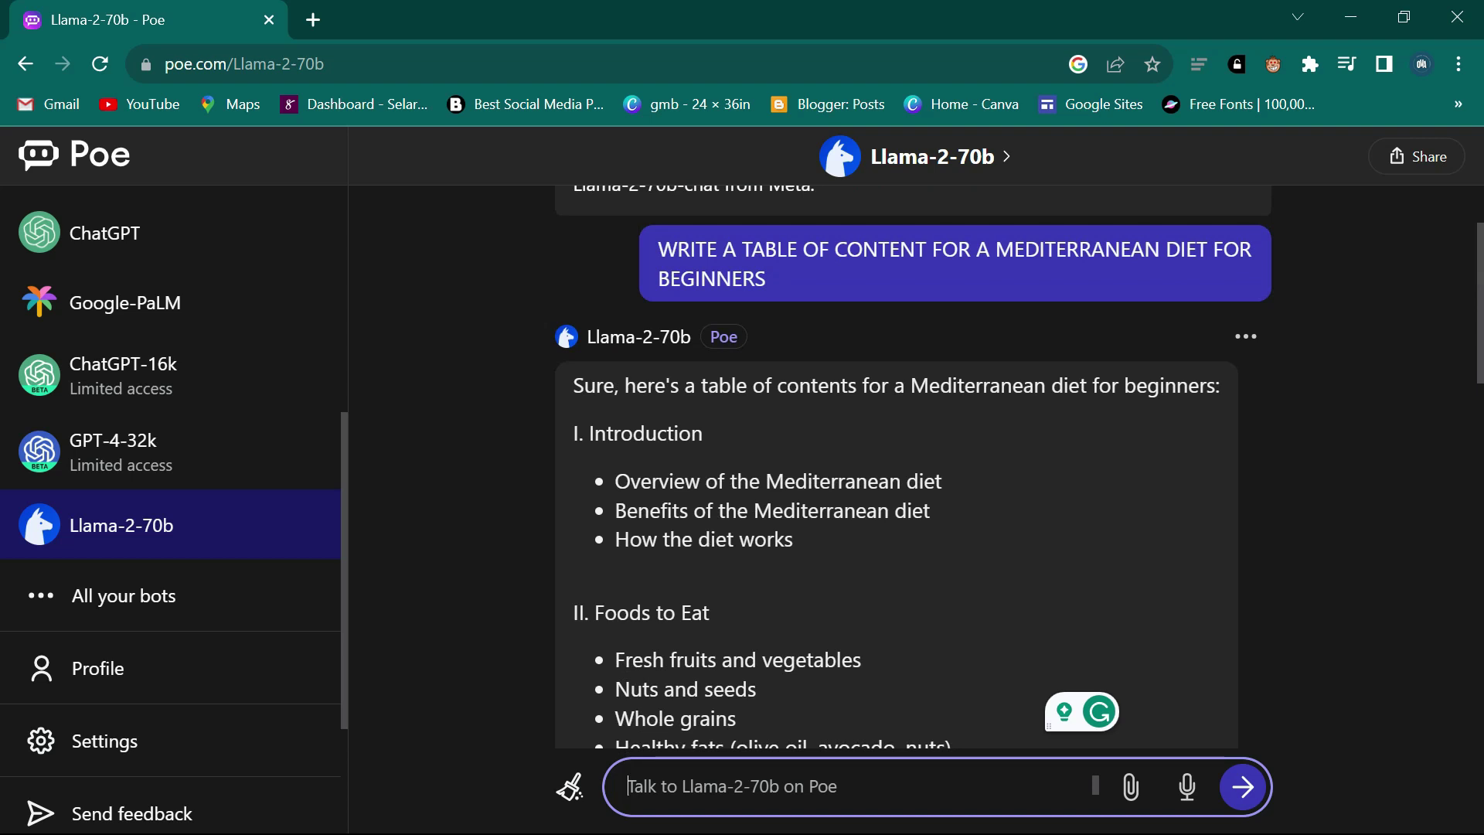
{"action": "scroll", "coordinate": [707, 454], "scroll_direction": "down", "scroll_amount": 6}
{"action": "scroll", "coordinate": [782, 445], "scroll_direction": "down", "scroll_amount": 5}
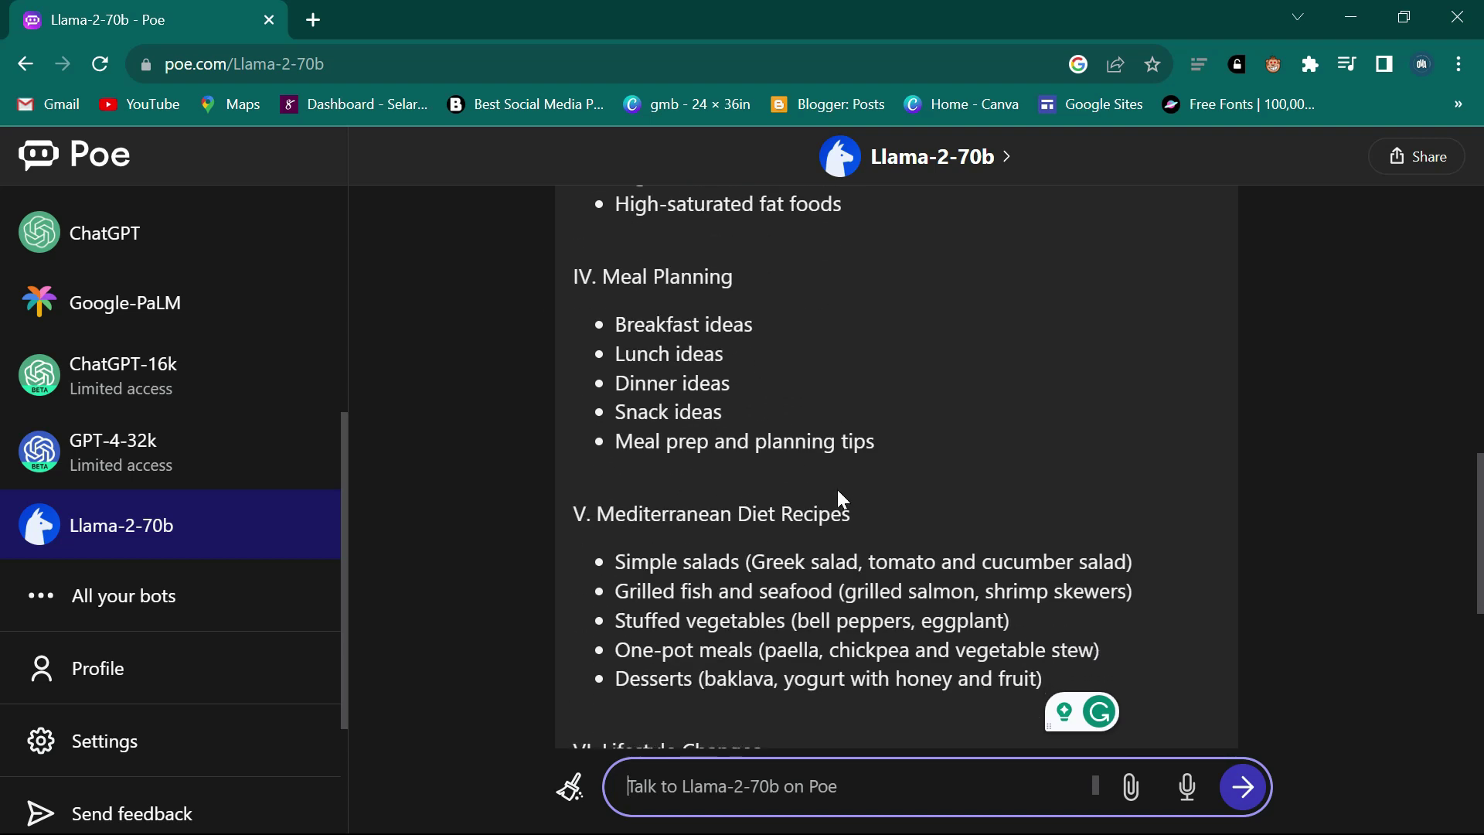
{"action": "scroll", "coordinate": [837, 491], "scroll_direction": "down", "scroll_amount": 4}
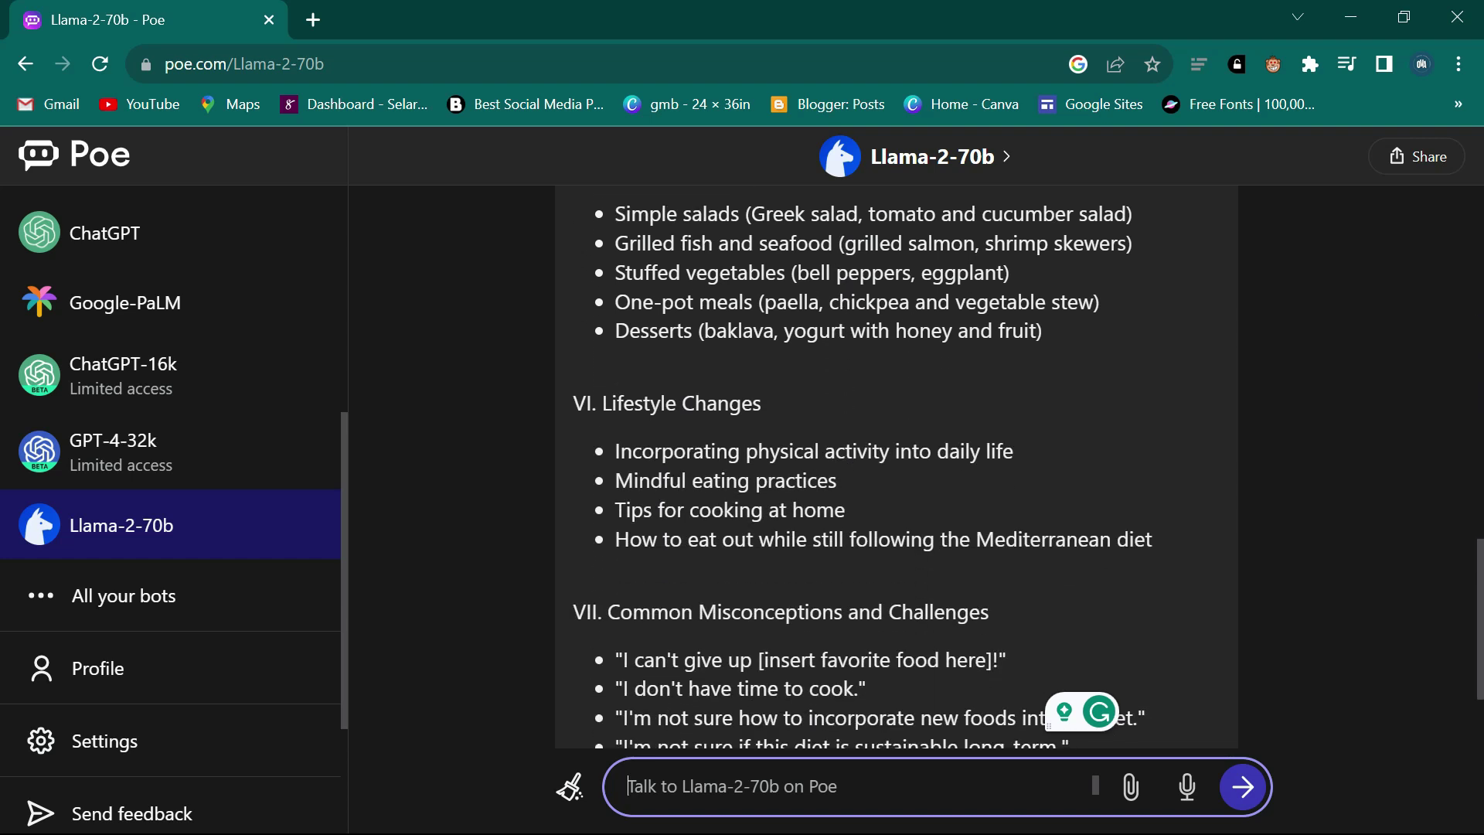
{"action": "scroll", "coordinate": [838, 464], "scroll_direction": "down", "scroll_amount": 4}
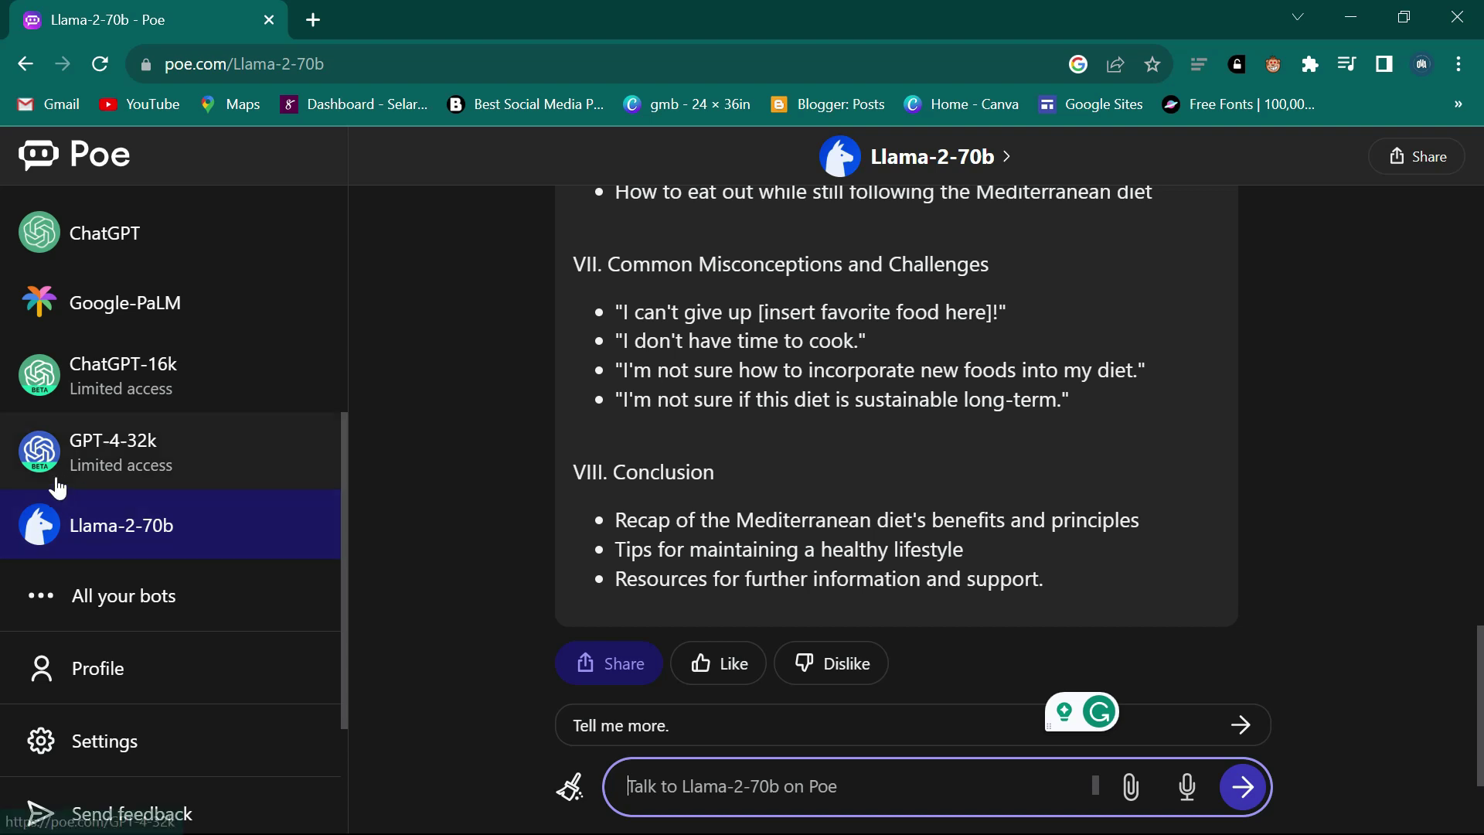
{"action": "scroll", "coordinate": [53, 483], "scroll_direction": "down", "scroll_amount": 3}
Scroll the chat back to the top and go to the Explore bots page.
{"action": "scroll", "coordinate": [568, 532], "scroll_direction": "up", "scroll_amount": 4}
{"action": "scroll", "coordinate": [566, 523], "scroll_direction": "up", "scroll_amount": 12}
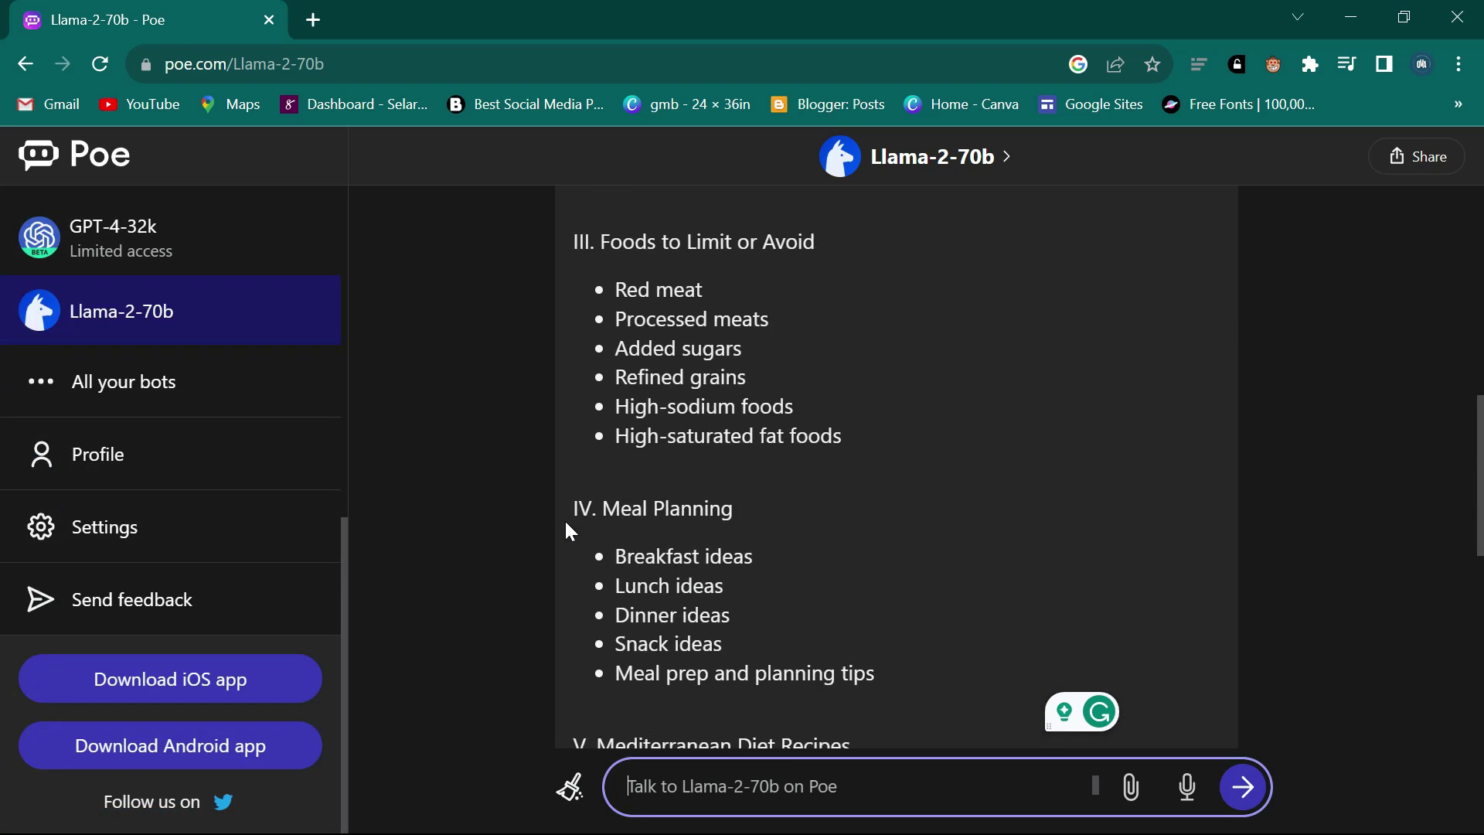
{"action": "scroll", "coordinate": [568, 530], "scroll_direction": "up", "scroll_amount": 1}
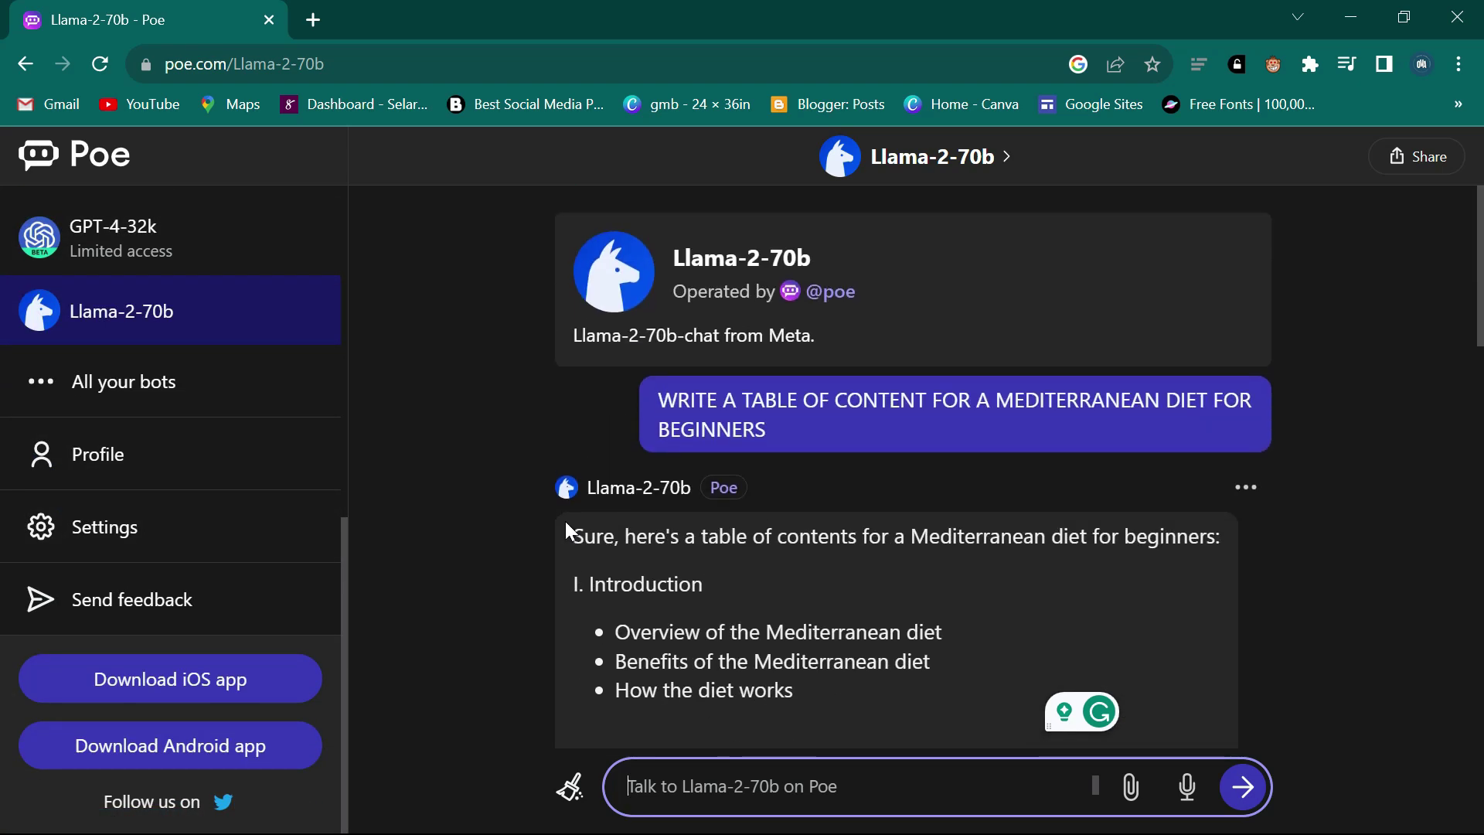
{"action": "scroll", "coordinate": [122, 425], "scroll_direction": "up", "scroll_amount": 5}
{"action": "scroll", "coordinate": [122, 427], "scroll_direction": "up", "scroll_amount": 3}
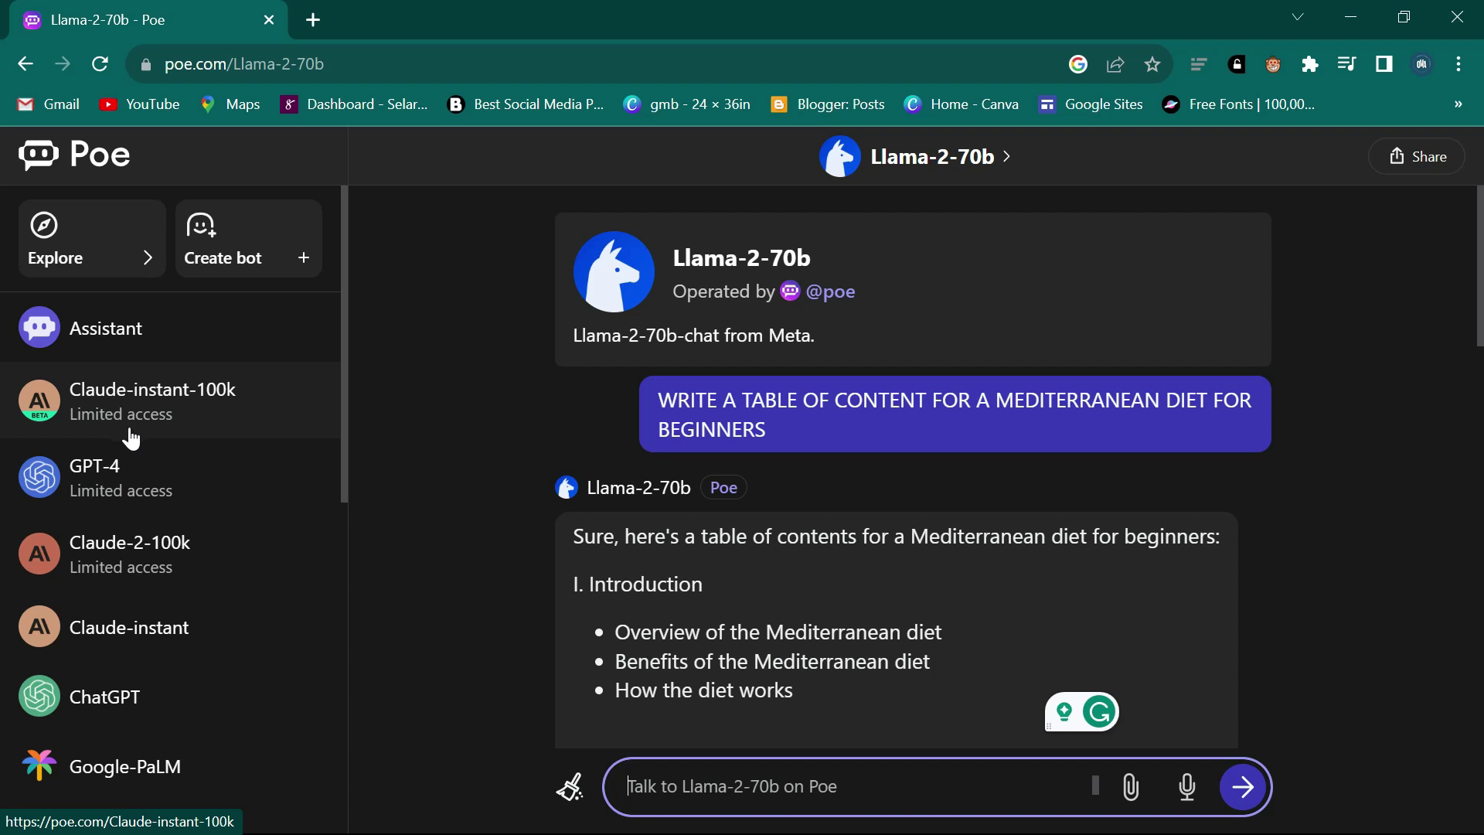
{"action": "left_click", "coordinate": [71, 256]}
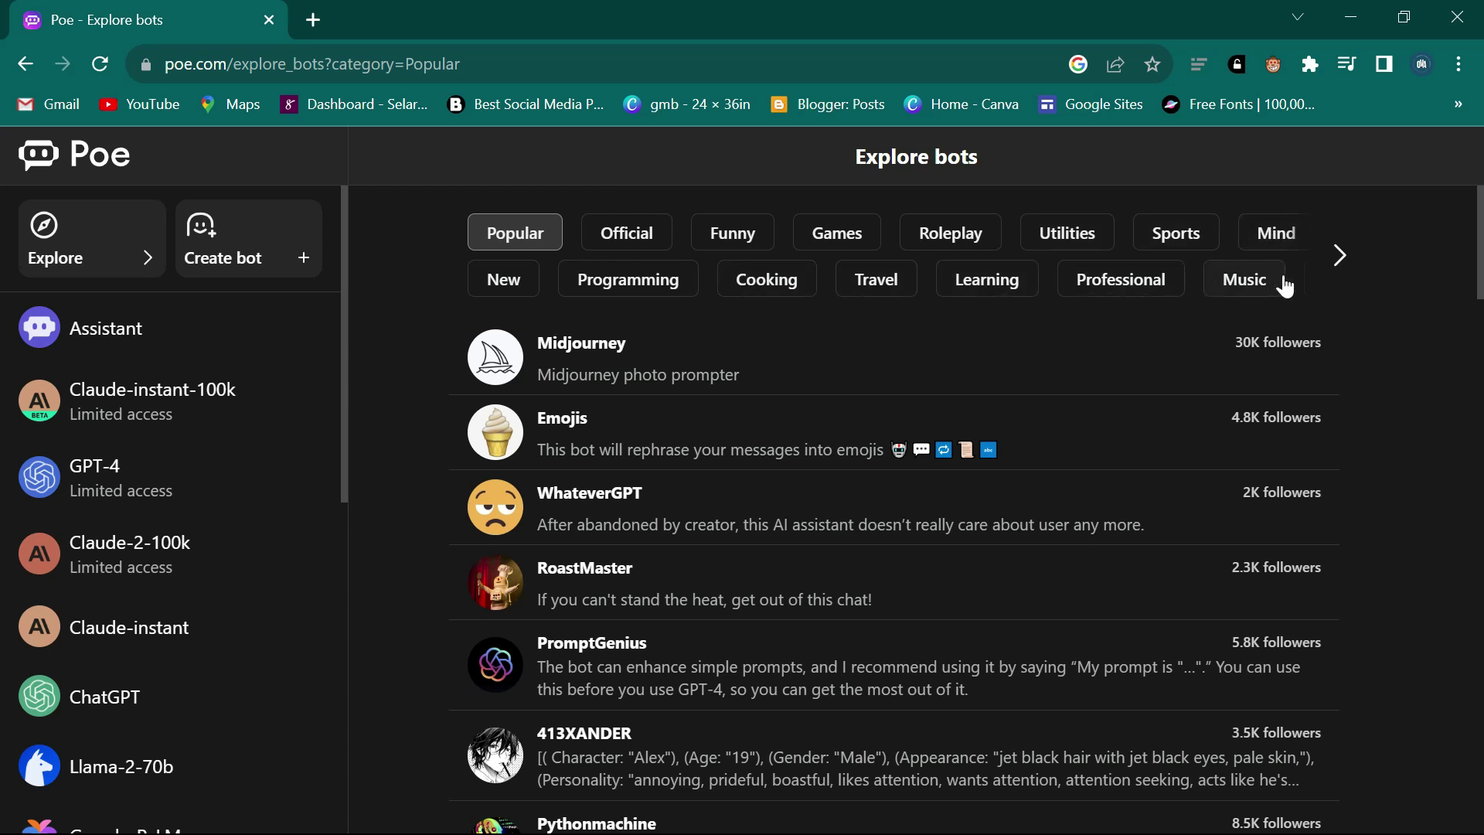
{"action": "left_click", "coordinate": [1340, 255]}
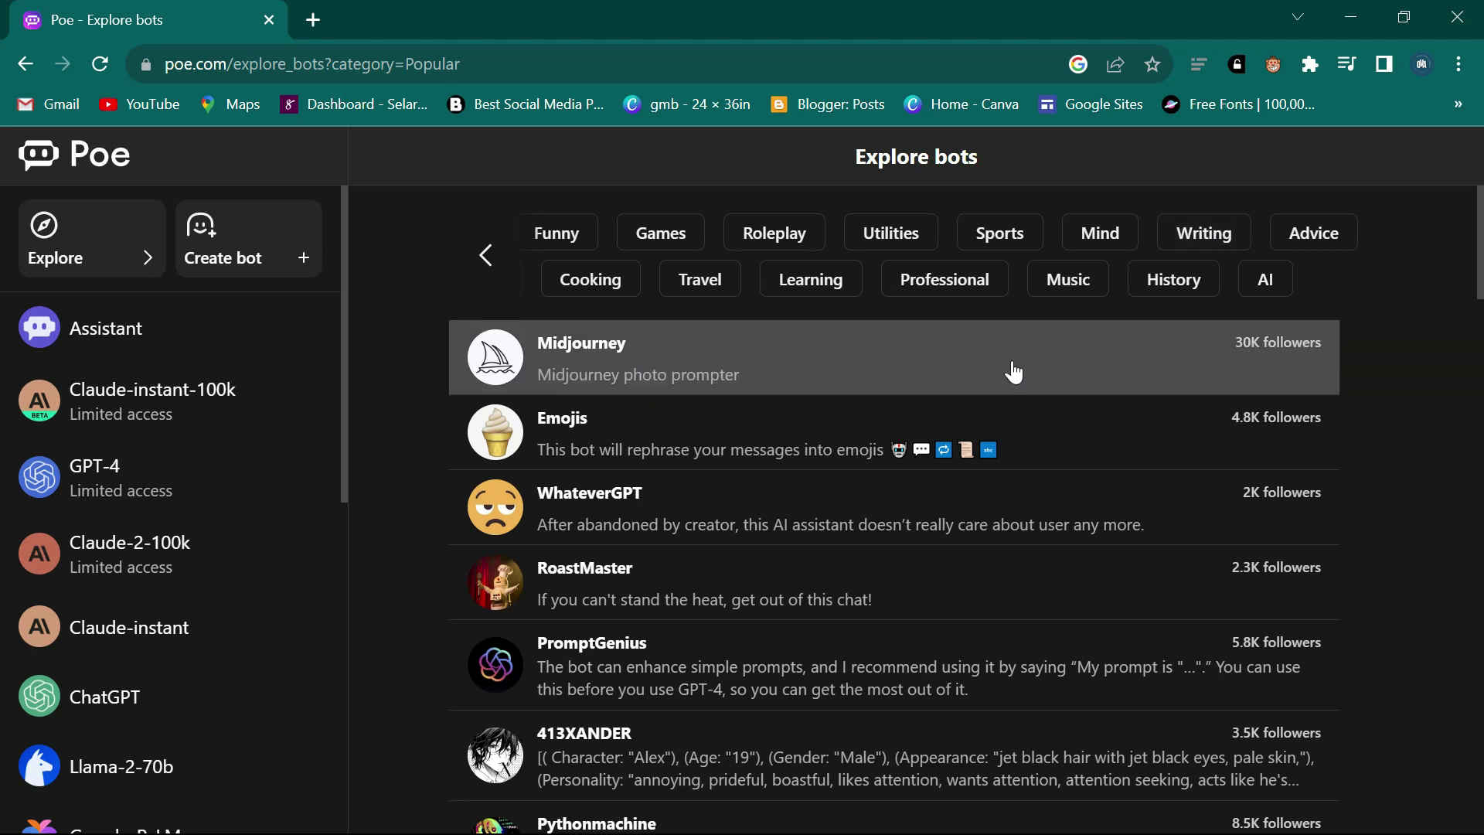
{"action": "scroll", "coordinate": [996, 399], "scroll_direction": "down", "scroll_amount": 15}
{"action": "scroll", "coordinate": [995, 399], "scroll_direction": "down", "scroll_amount": 20}
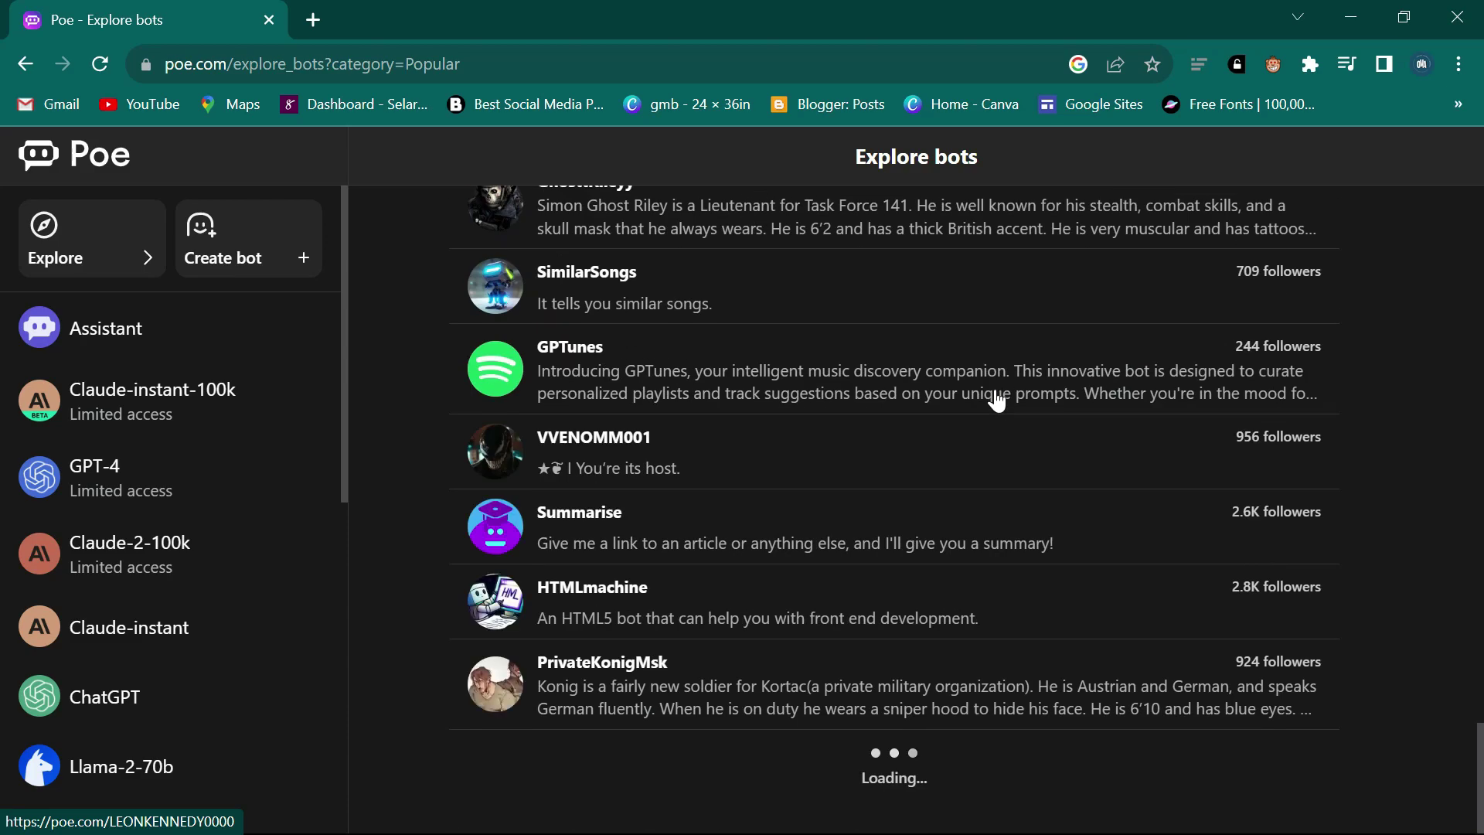
{"action": "scroll", "coordinate": [996, 399], "scroll_direction": "down", "scroll_amount": 17}
{"action": "scroll", "coordinate": [995, 399], "scroll_direction": "down", "scroll_amount": 10}
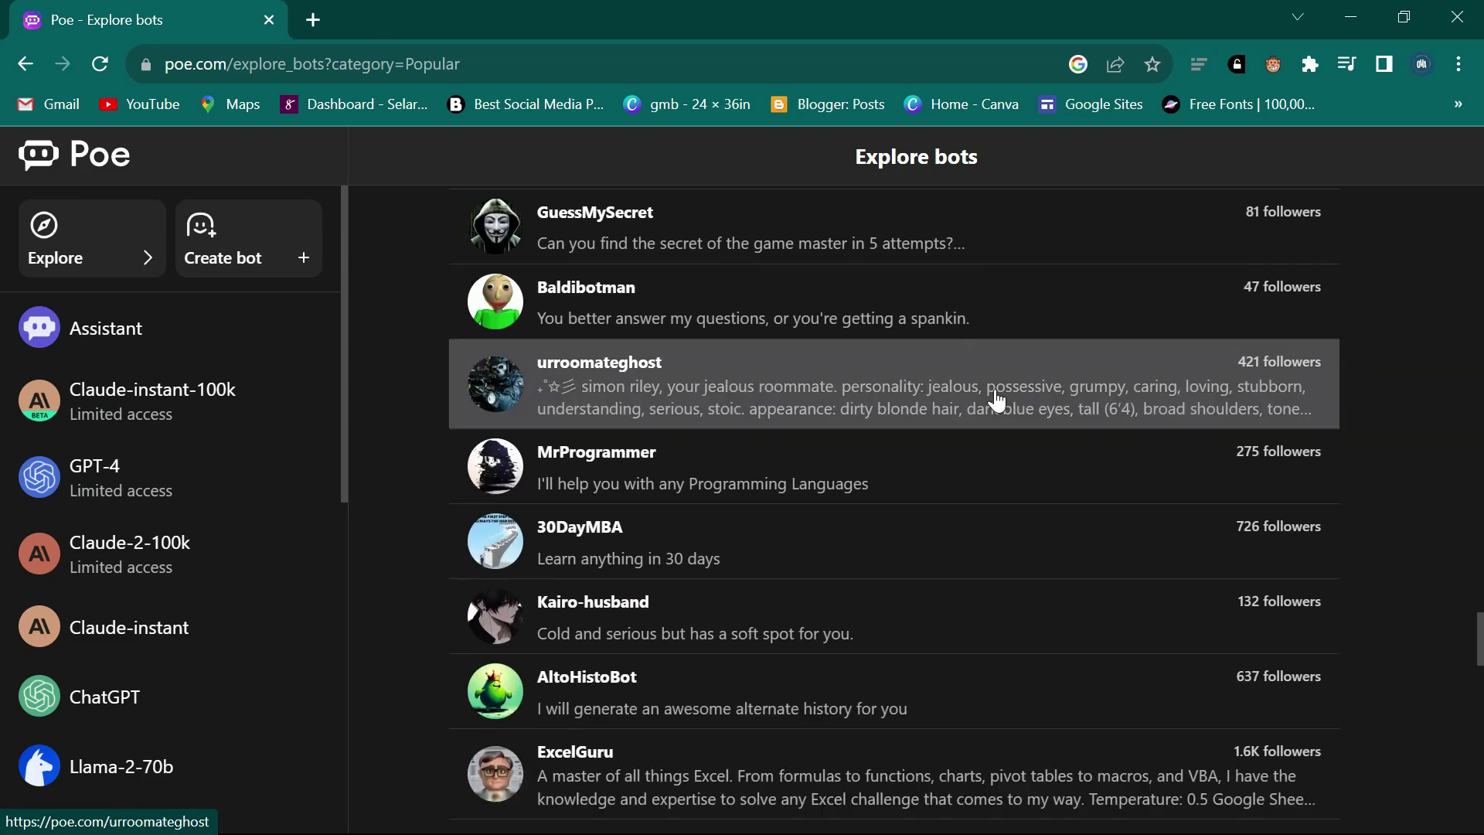
{"action": "scroll", "coordinate": [995, 398], "scroll_direction": "down", "scroll_amount": 18}
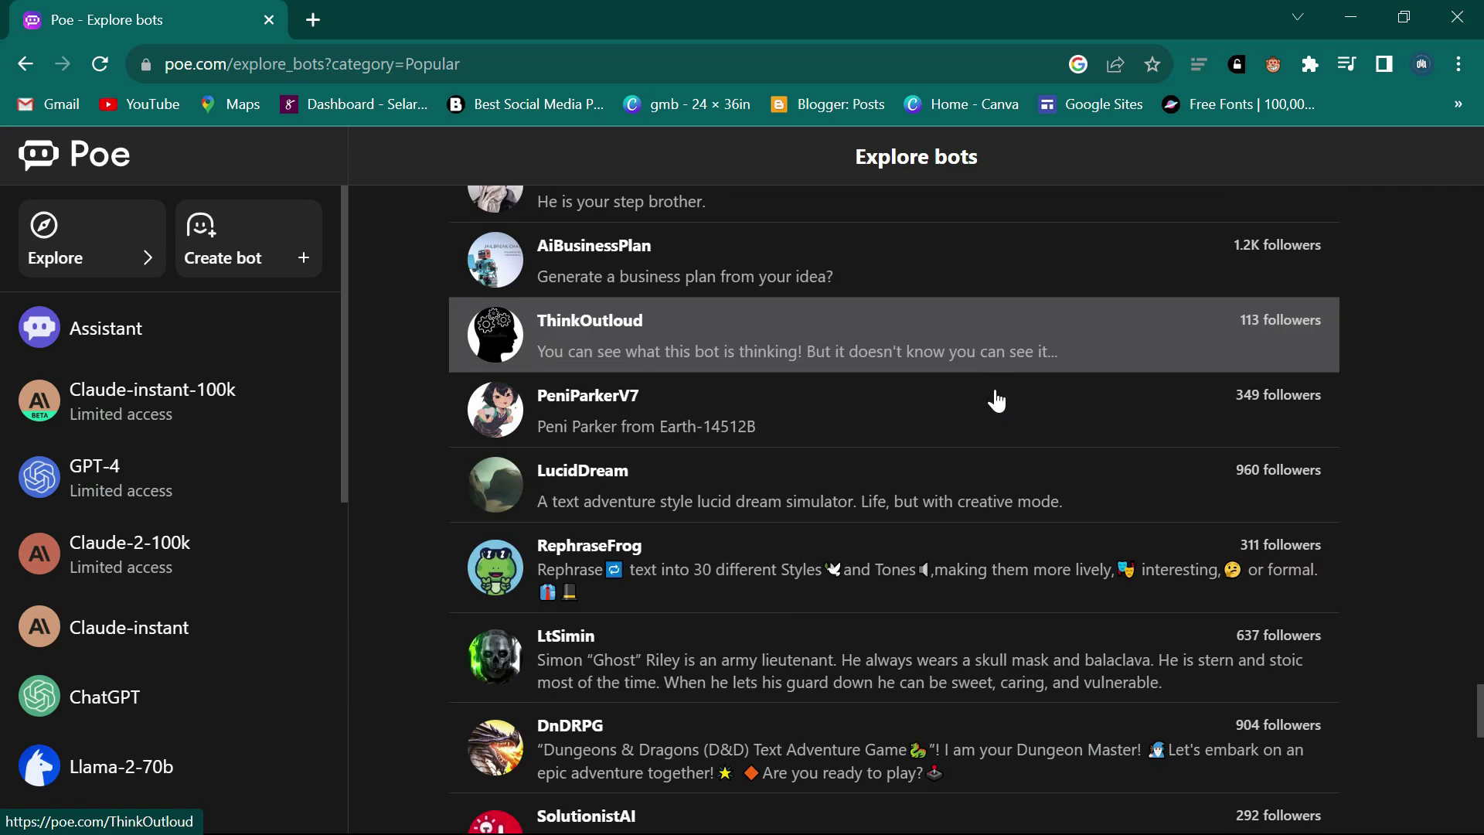
{"action": "scroll", "coordinate": [996, 398], "scroll_direction": "down", "scroll_amount": 16}
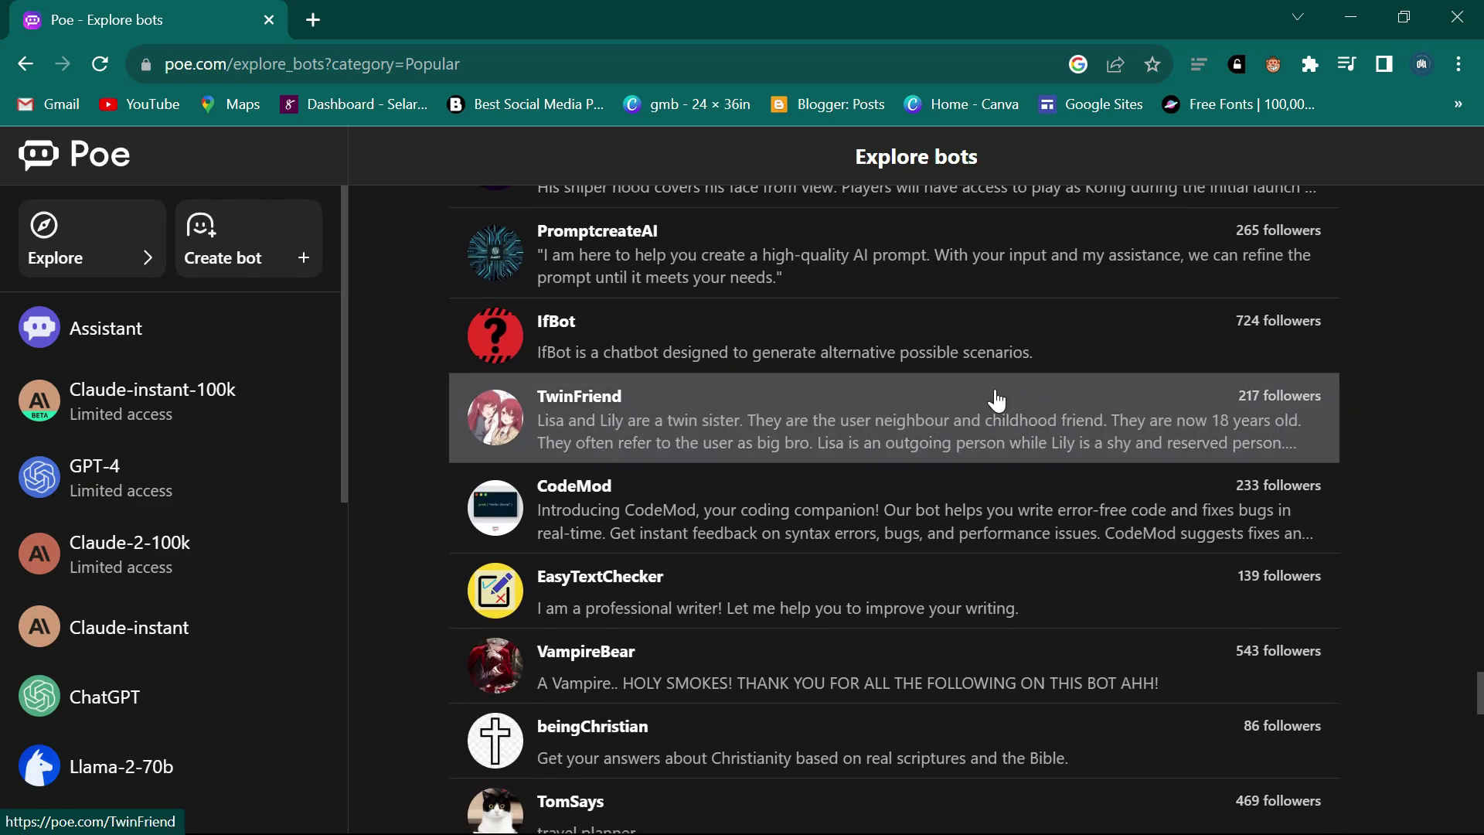
{"action": "scroll", "coordinate": [995, 399], "scroll_direction": "down", "scroll_amount": 13}
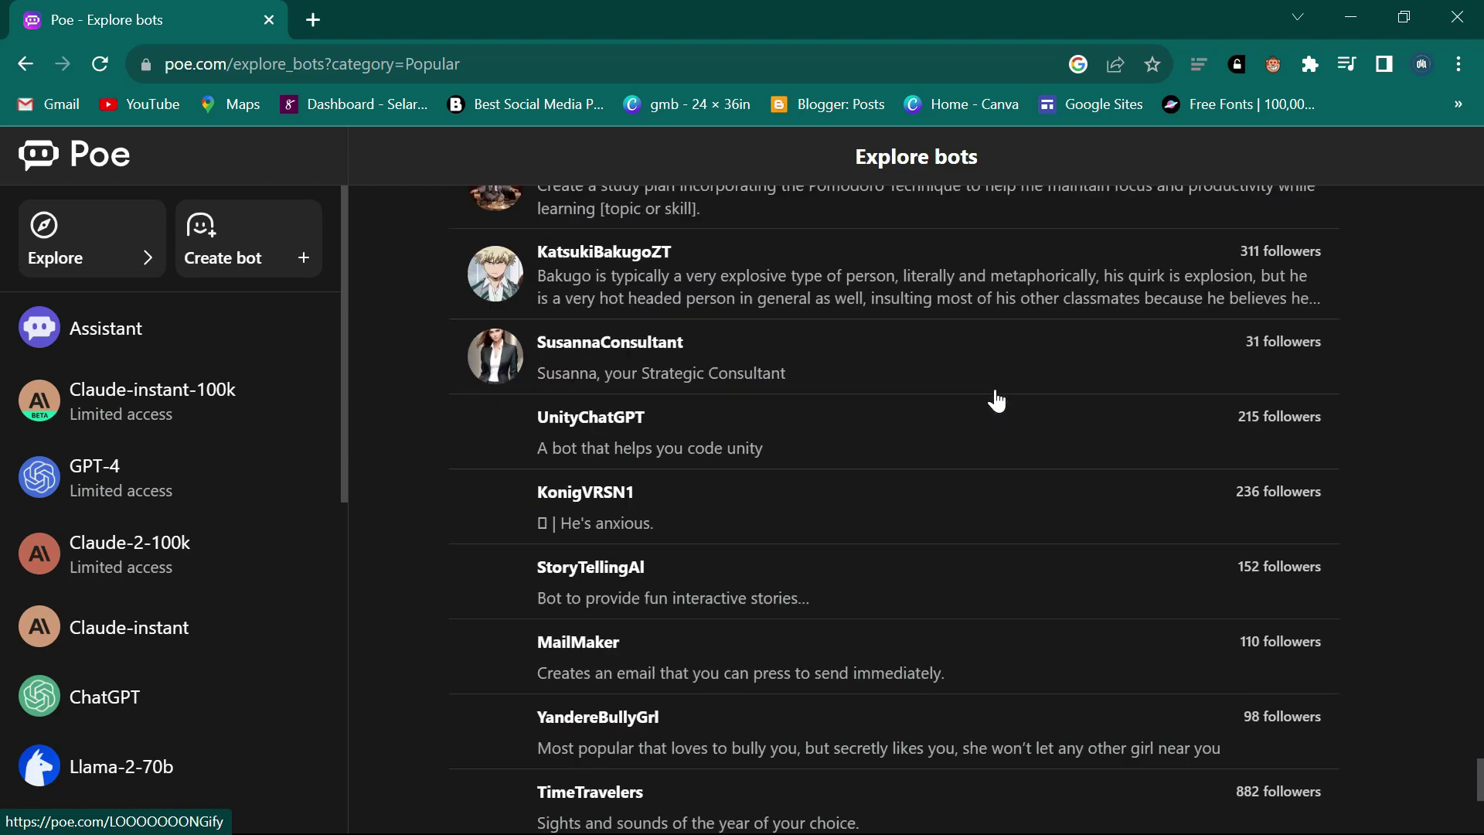
{"action": "scroll", "coordinate": [996, 399], "scroll_direction": "up", "scroll_amount": 20}
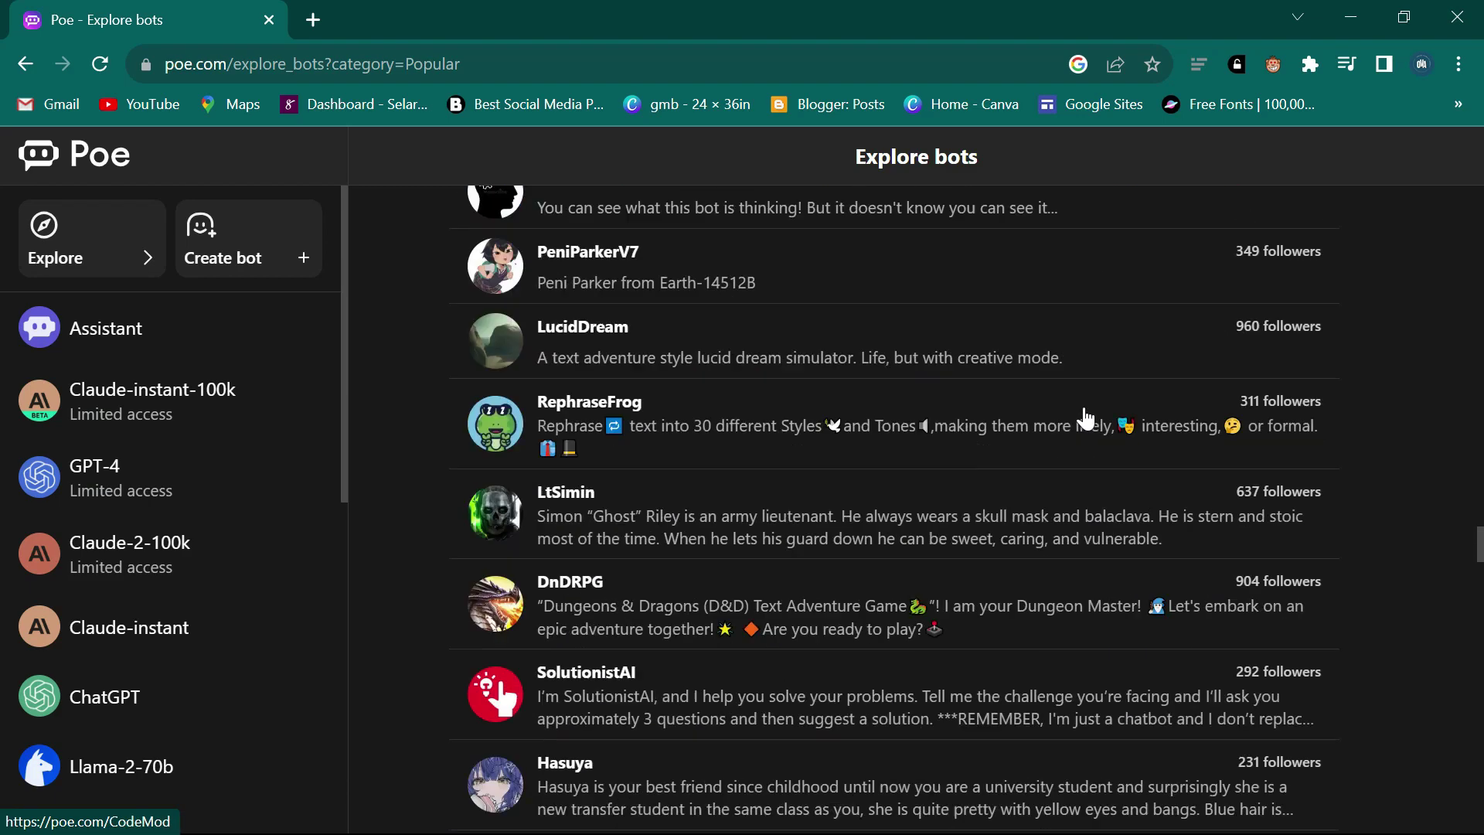
{"action": "scroll", "coordinate": [1085, 418], "scroll_direction": "up", "scroll_amount": 20}
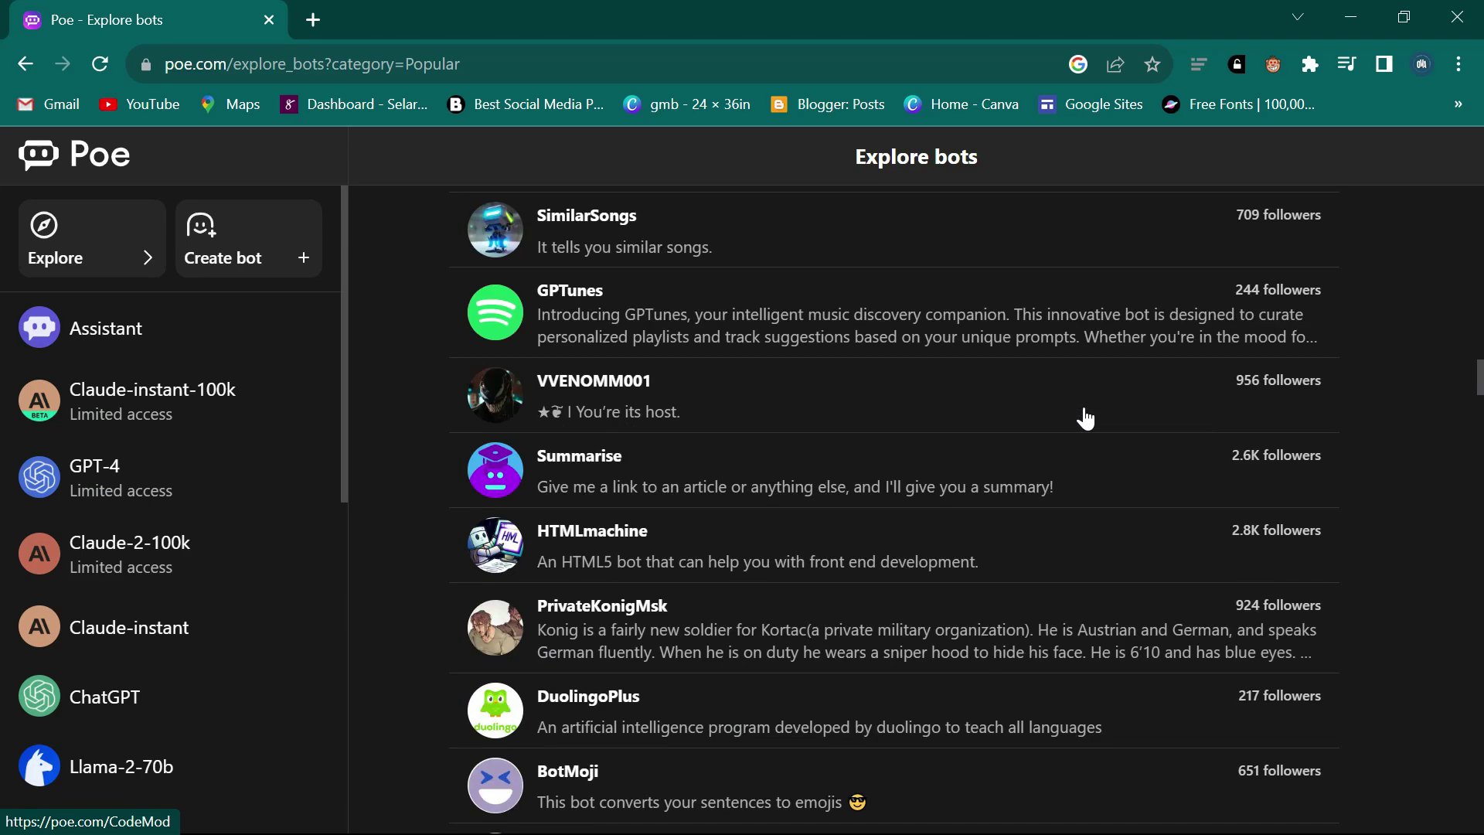
{"action": "scroll", "coordinate": [1085, 418], "scroll_direction": "up", "scroll_amount": 20}
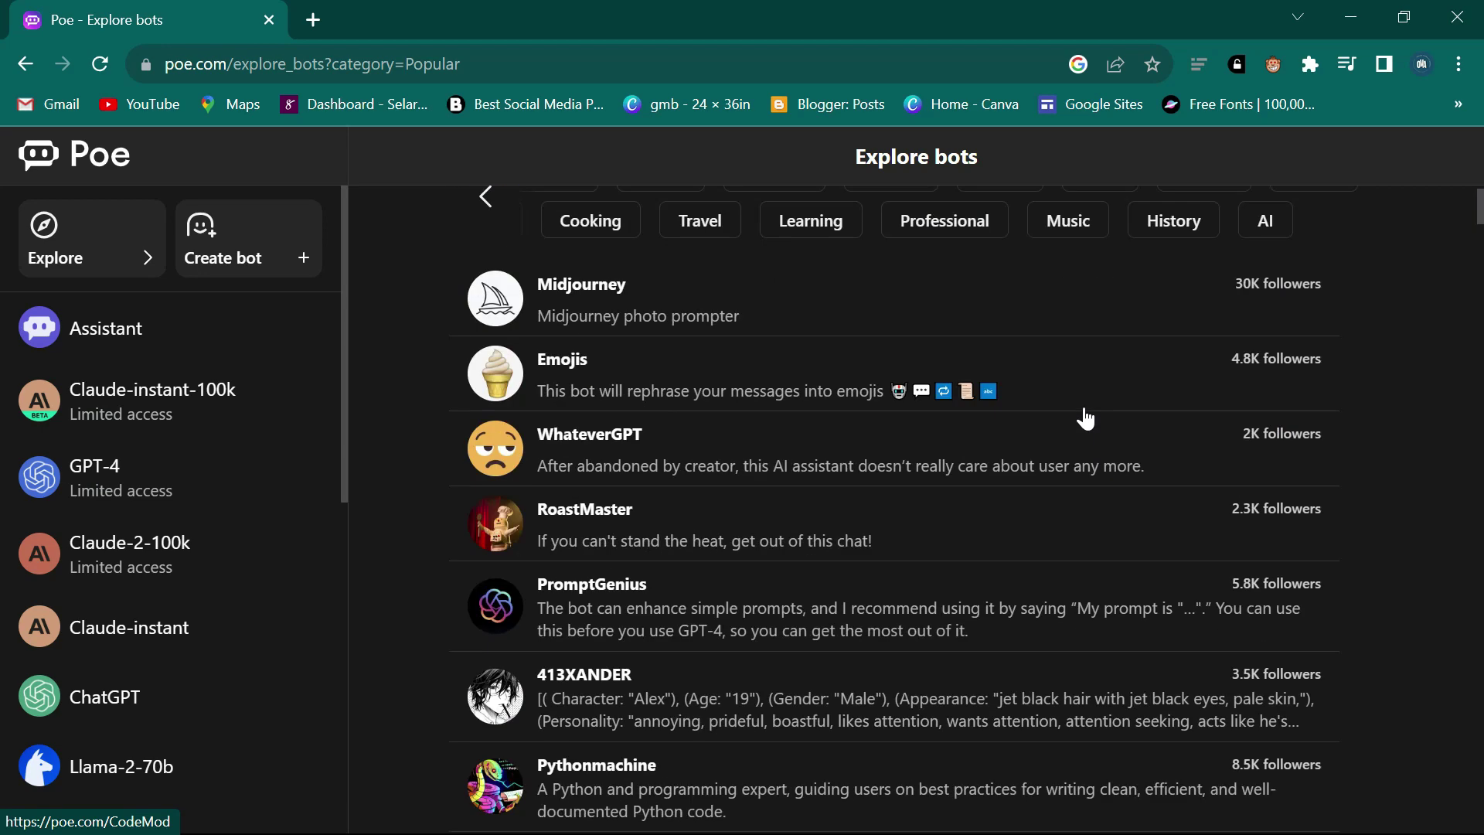
Filter Explore bots by the Writing category and open the BookBot09 chat.
{"action": "left_click", "coordinate": [1203, 244]}
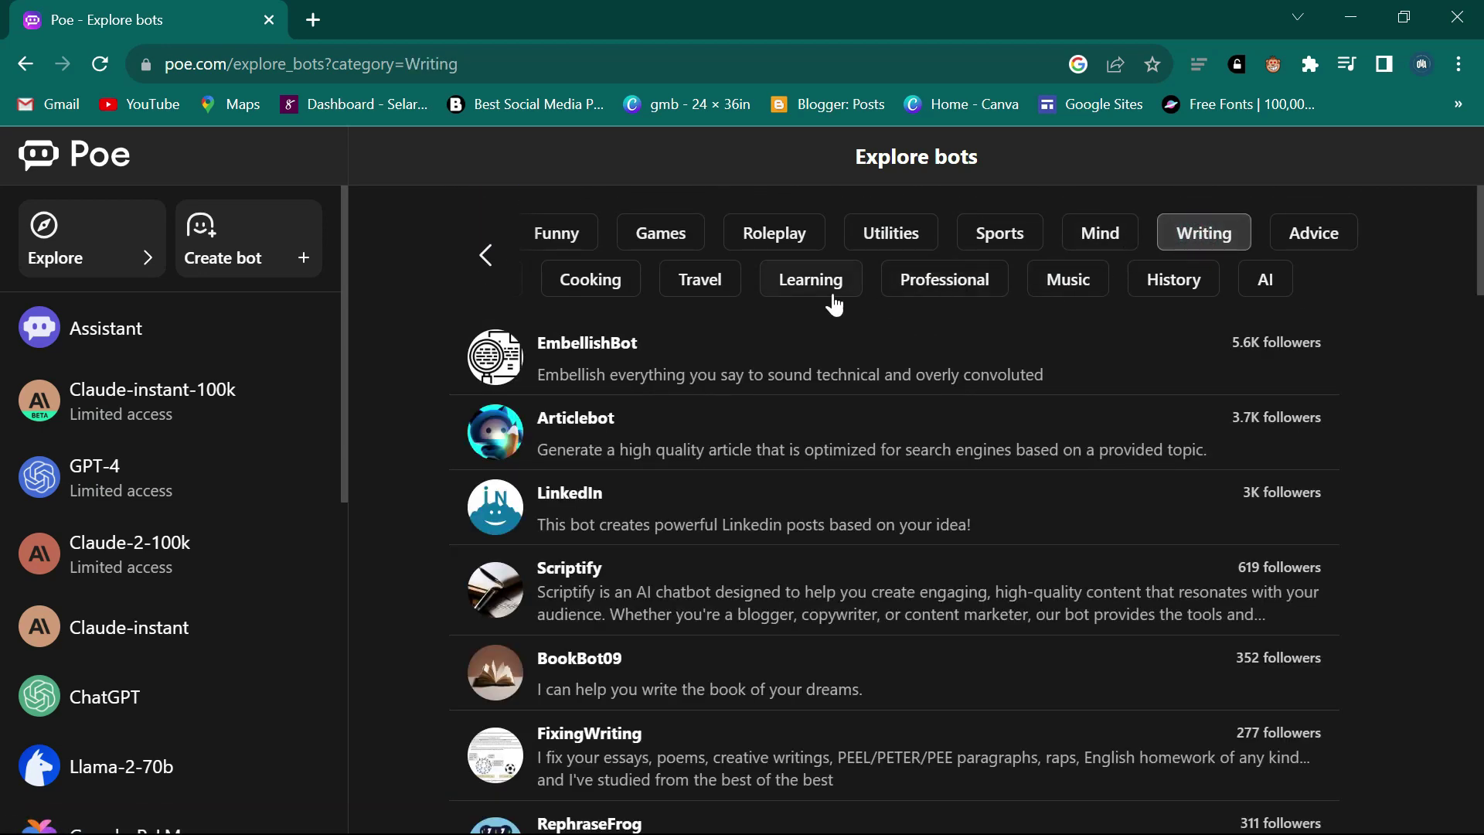
{"action": "scroll", "coordinate": [731, 467], "scroll_direction": "down", "scroll_amount": 3}
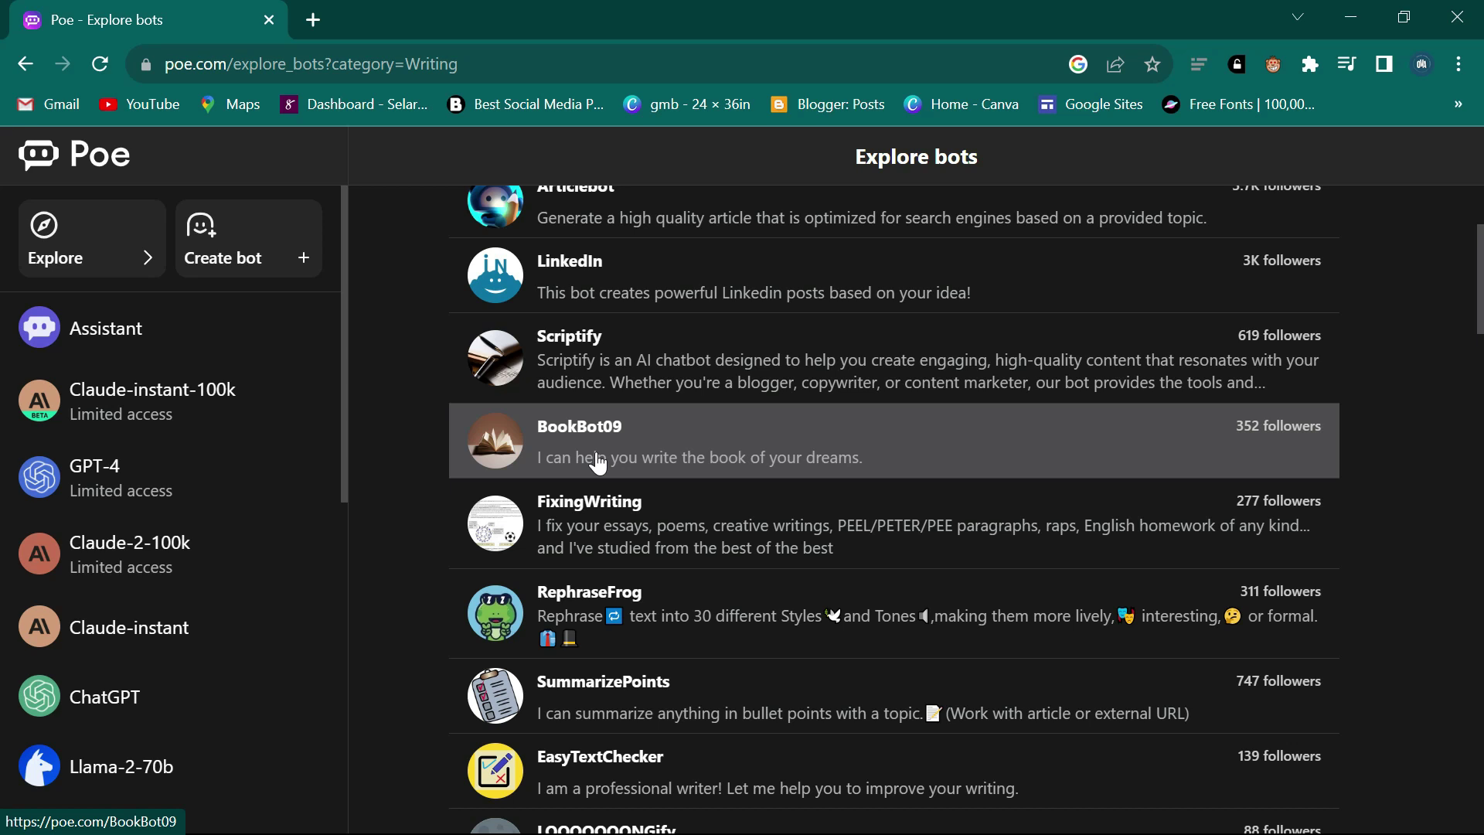
{"action": "left_click", "coordinate": [674, 433]}
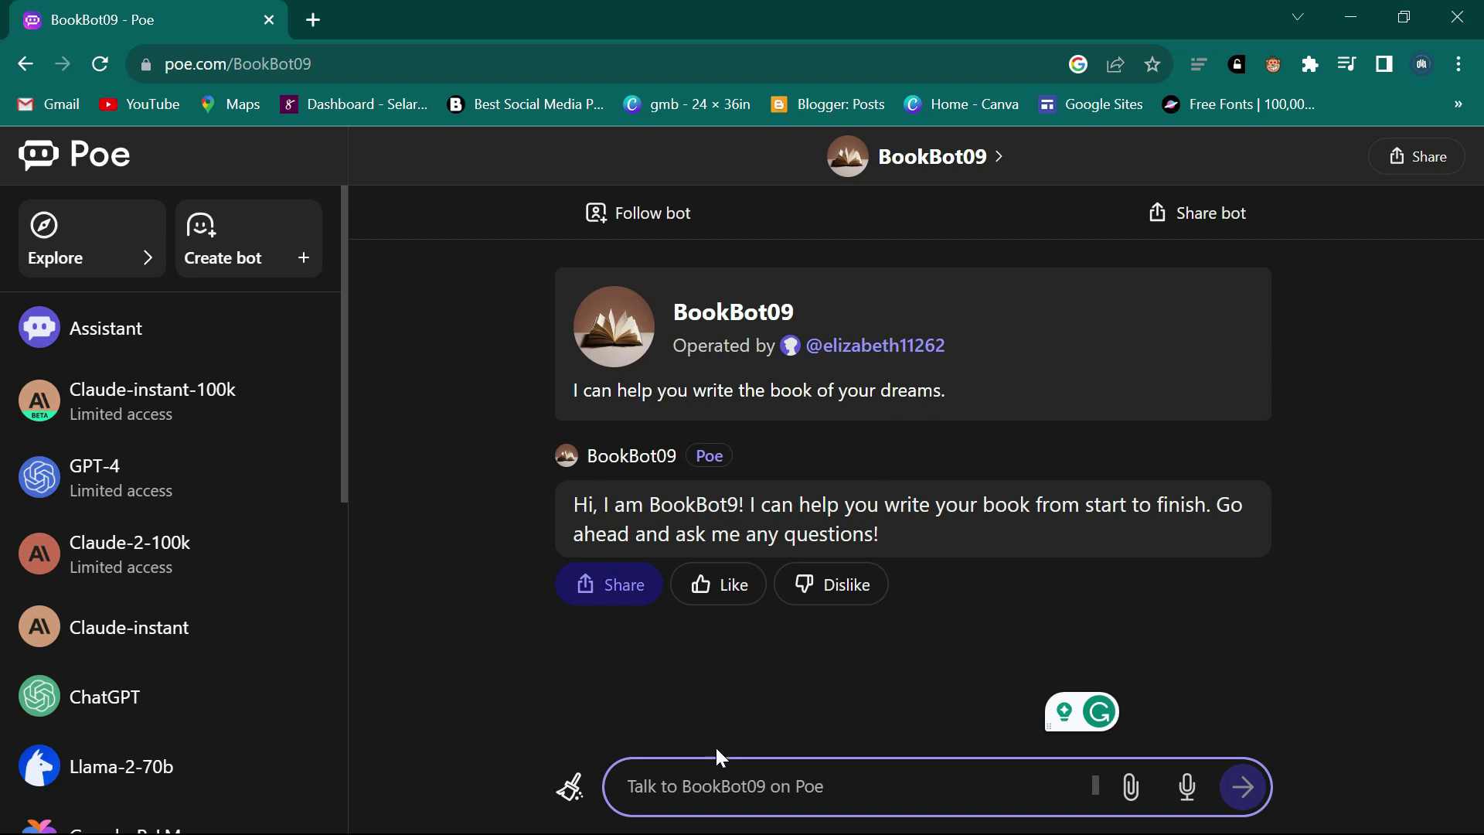
Paste and send the Mediterranean diet prompt to BookBot09, then go back once it replies.
{"action": "right_click", "coordinate": [690, 787]}
{"action": "left_click", "coordinate": [778, 563]}
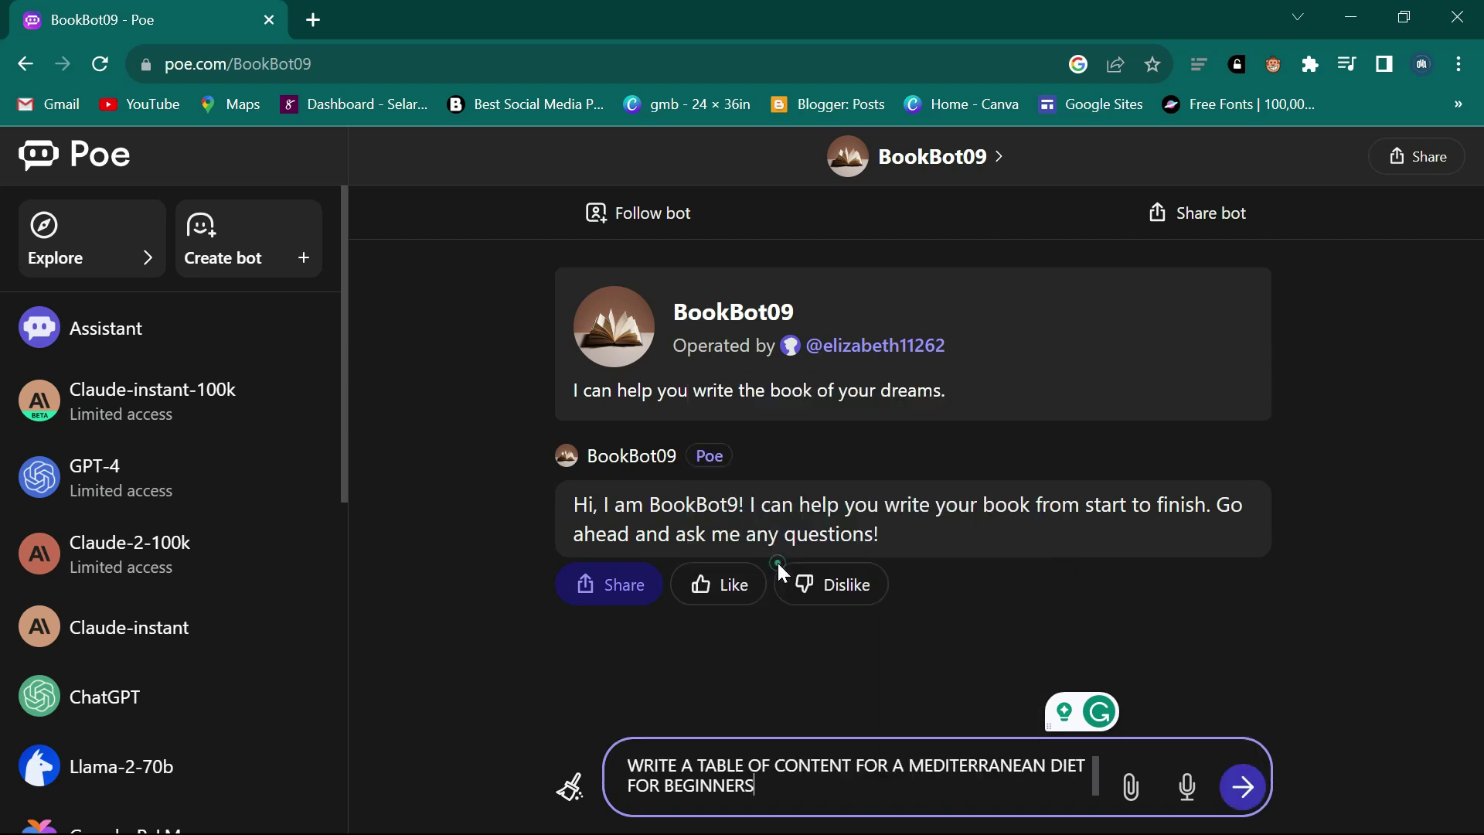
{"action": "left_click", "coordinate": [1242, 787]}
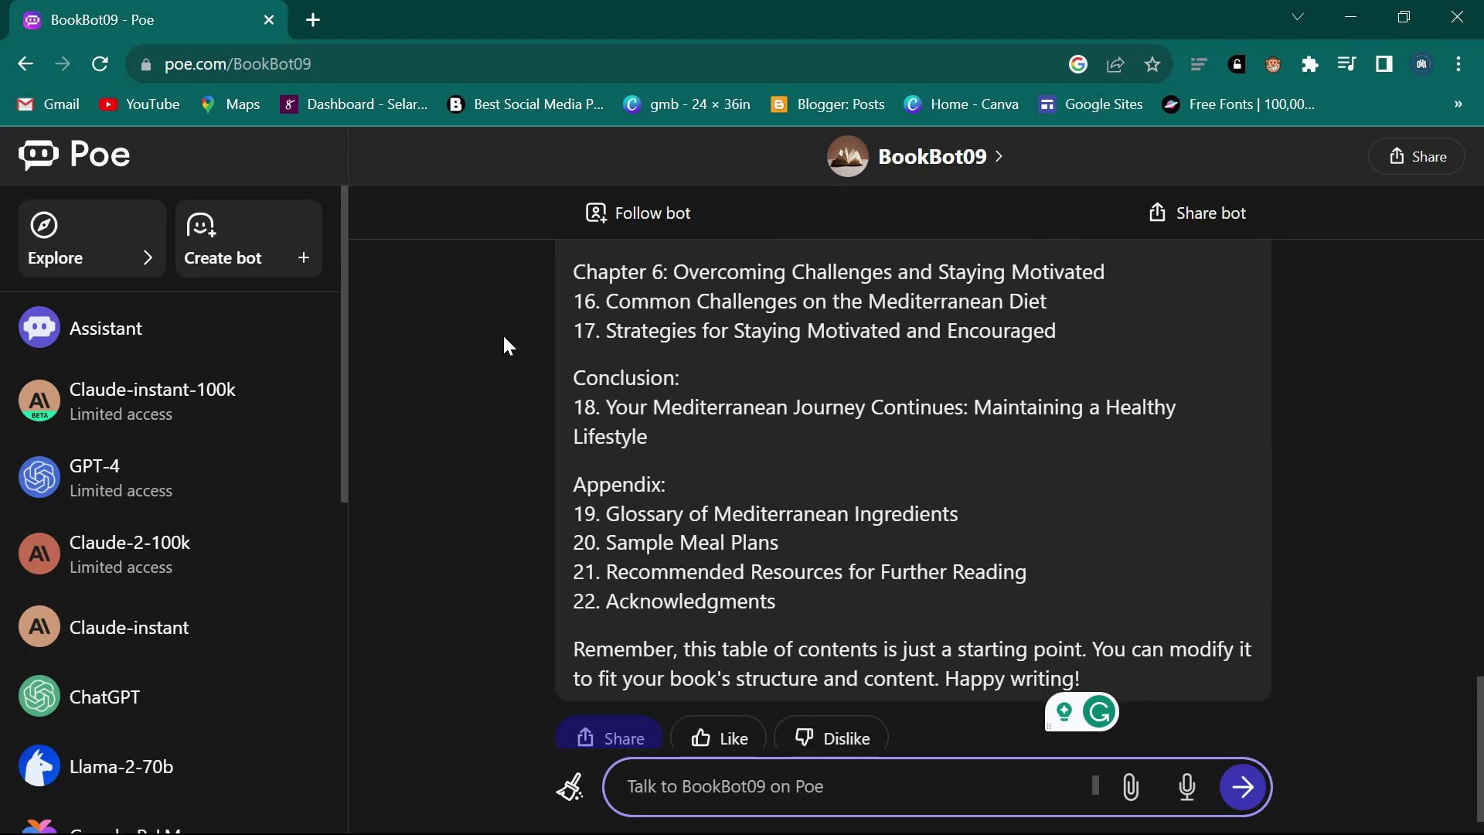
{"action": "key", "text": "alt+Left"}
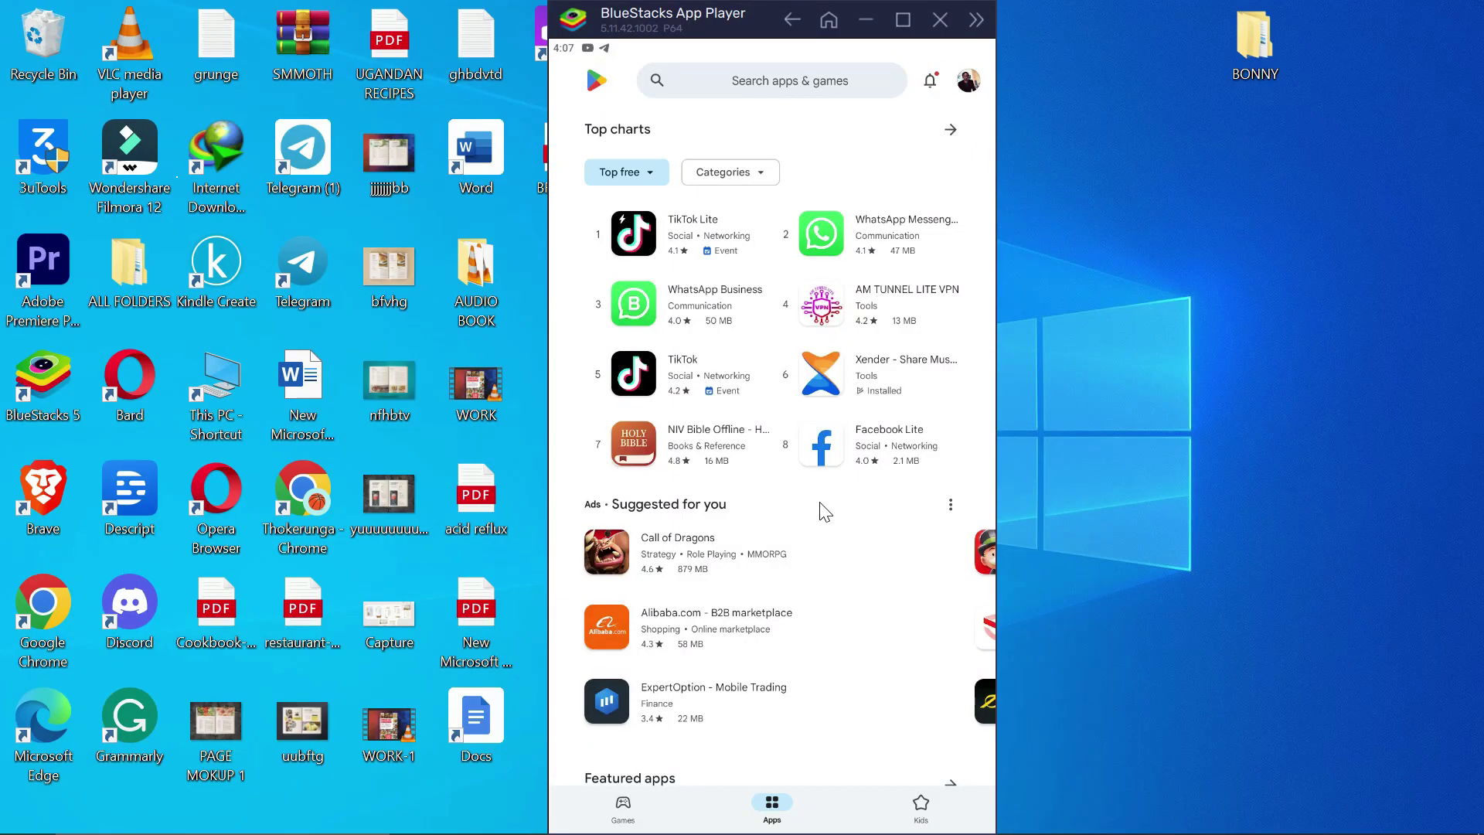
Search the Play Store for 'POE' to bring up the Poe – Fast AI Chat listing.
{"action": "scroll", "coordinate": [742, 601], "scroll_direction": "down", "scroll_amount": 2}
{"action": "scroll", "coordinate": [742, 601], "scroll_direction": "up", "scroll_amount": 2}
{"action": "left_click", "coordinate": [781, 79]}
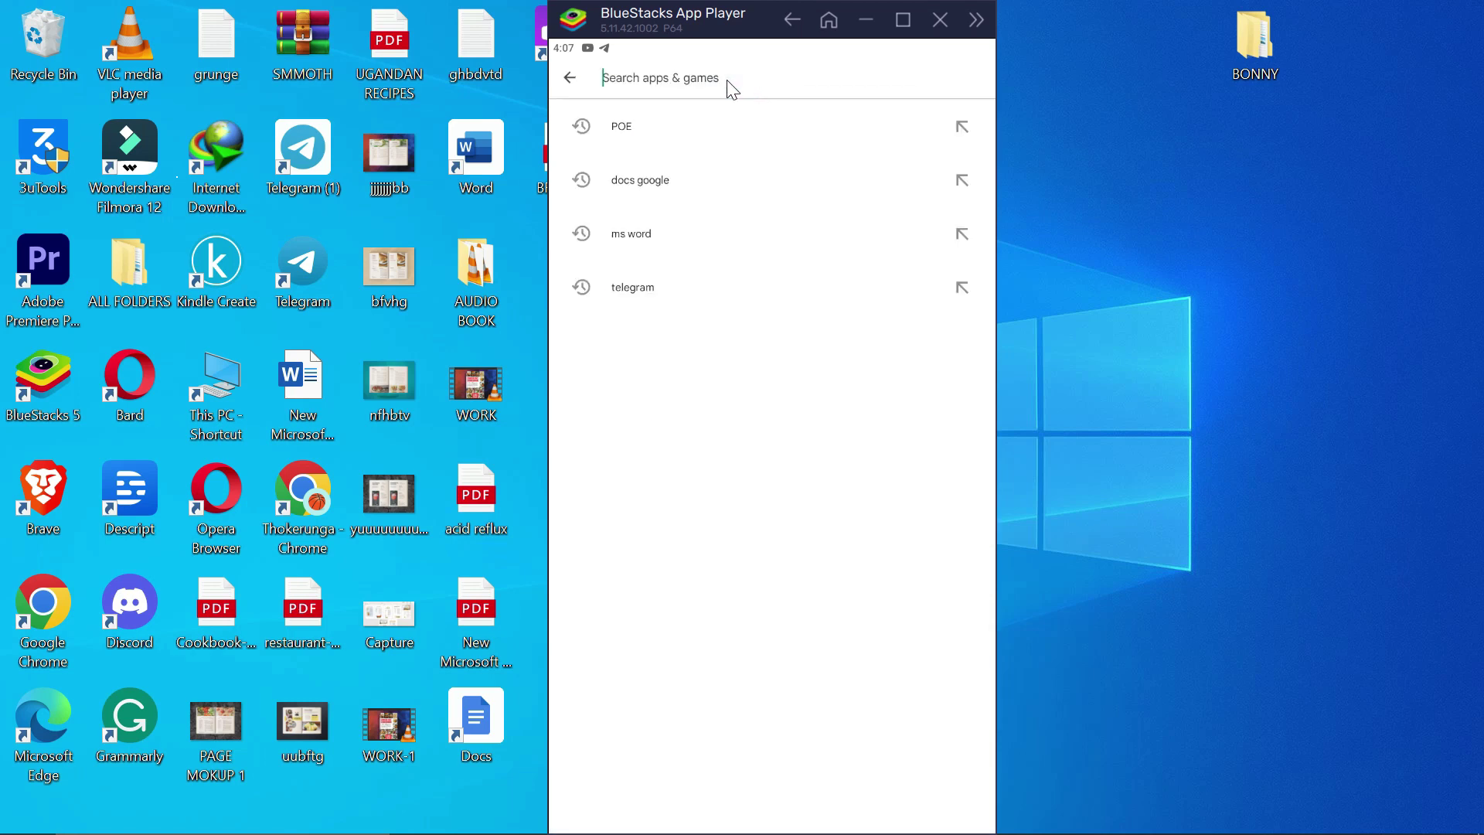
{"action": "type", "text": "POE"}
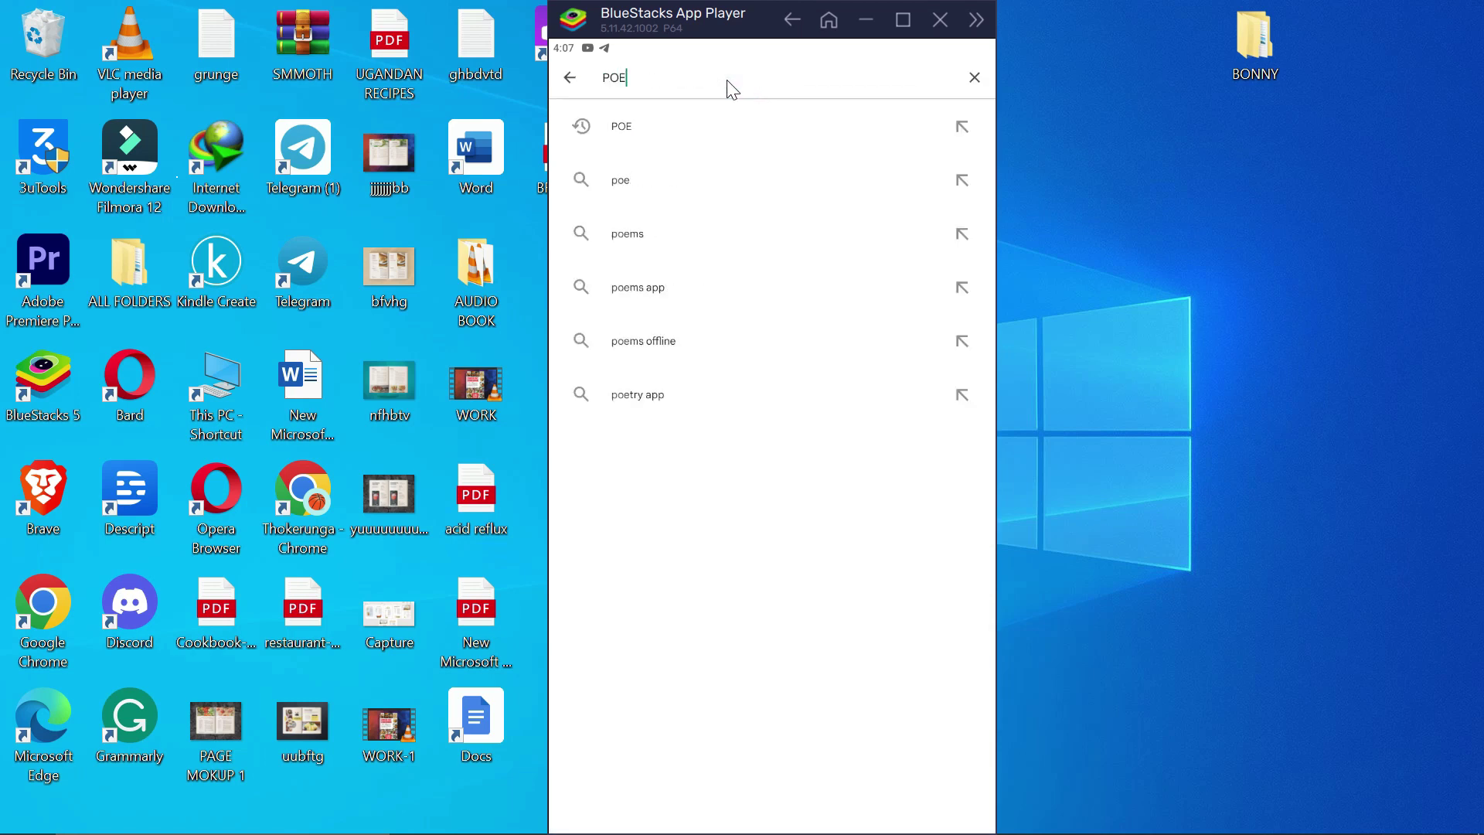
{"action": "key", "text": "Return"}
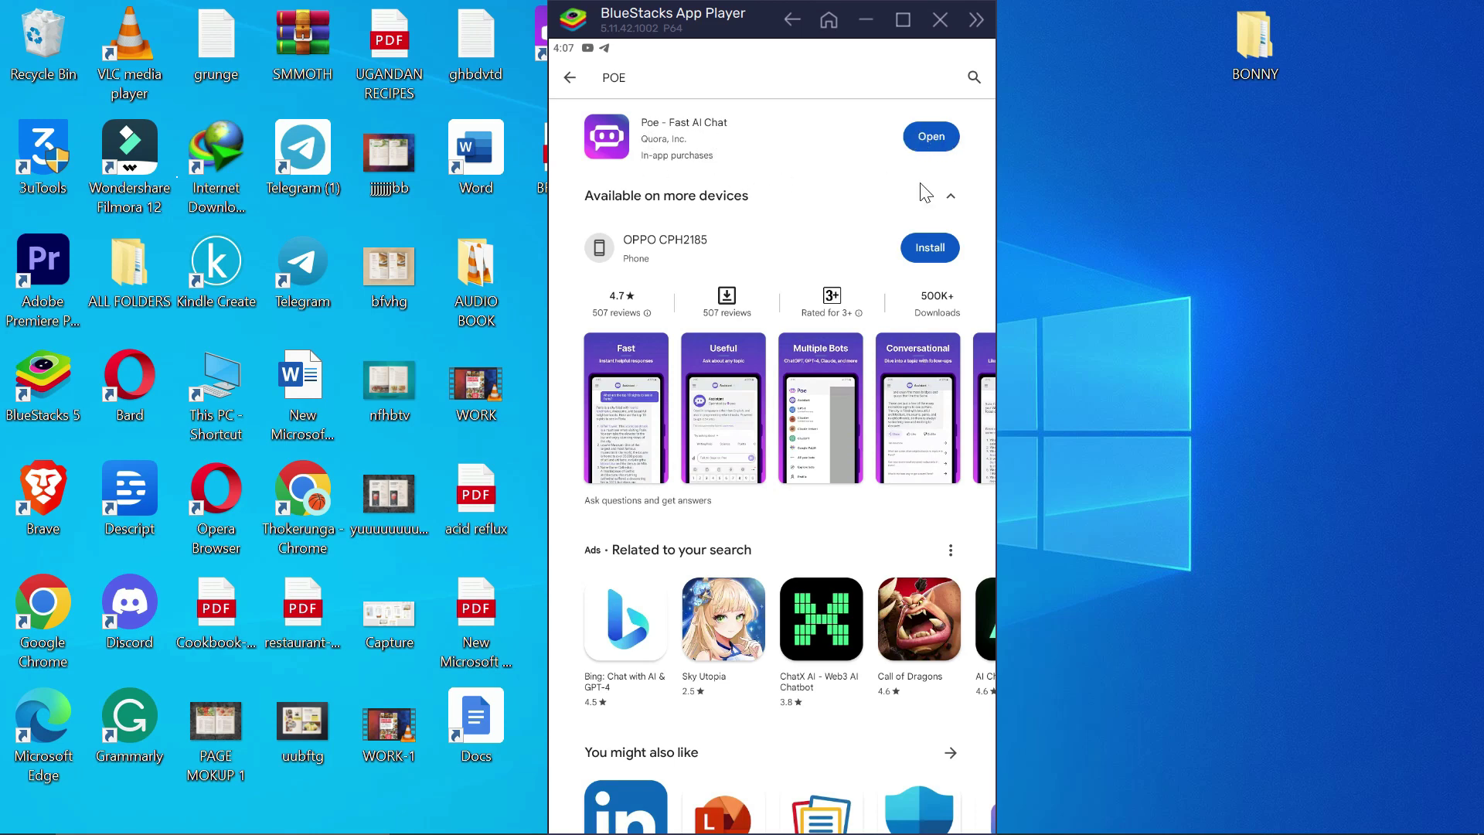
Launch the installed Poe app and sign in with the first Google account.
{"action": "left_click", "coordinate": [931, 136]}
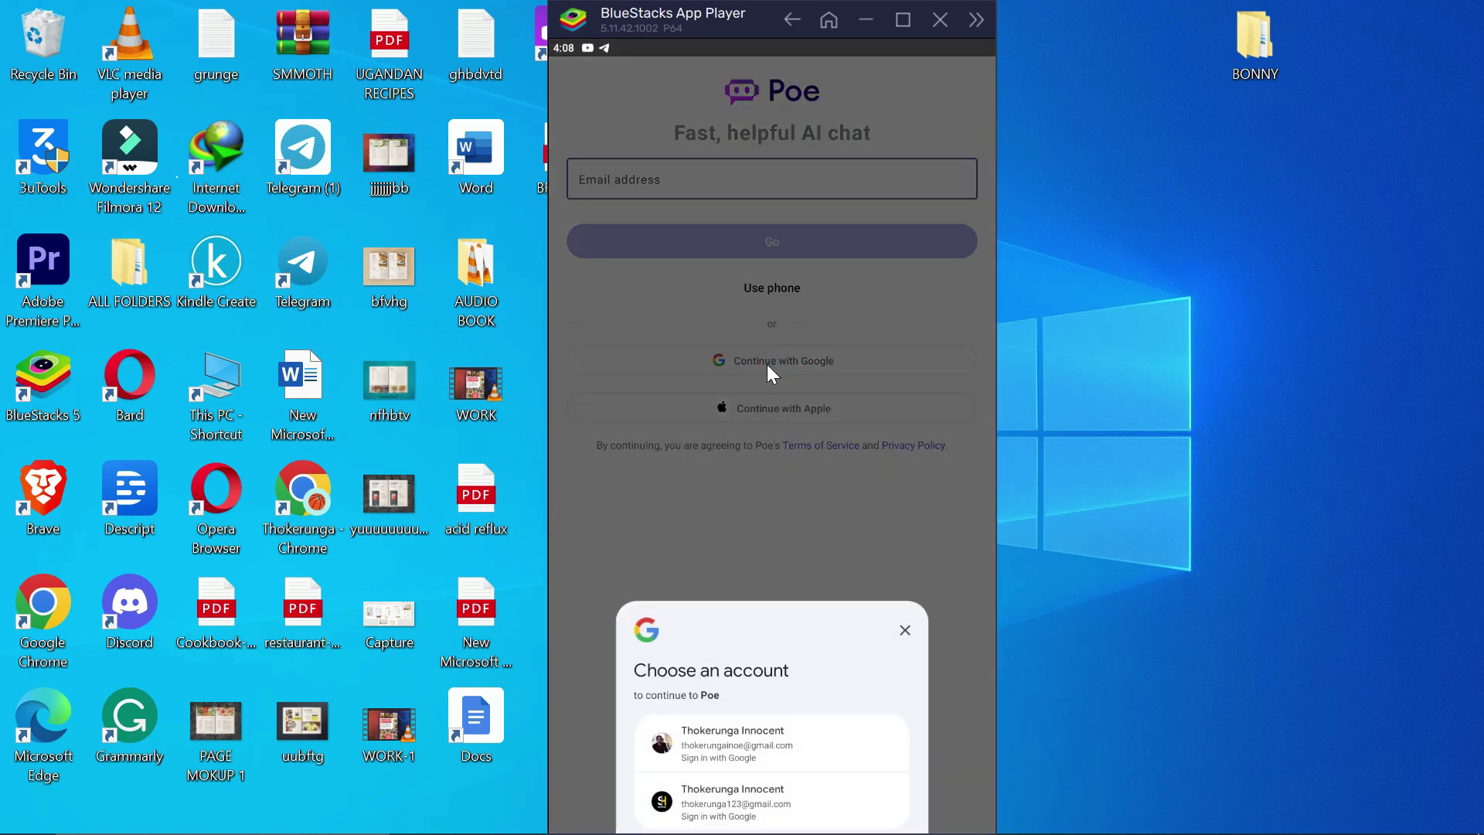
{"action": "left_click", "coordinate": [727, 742]}
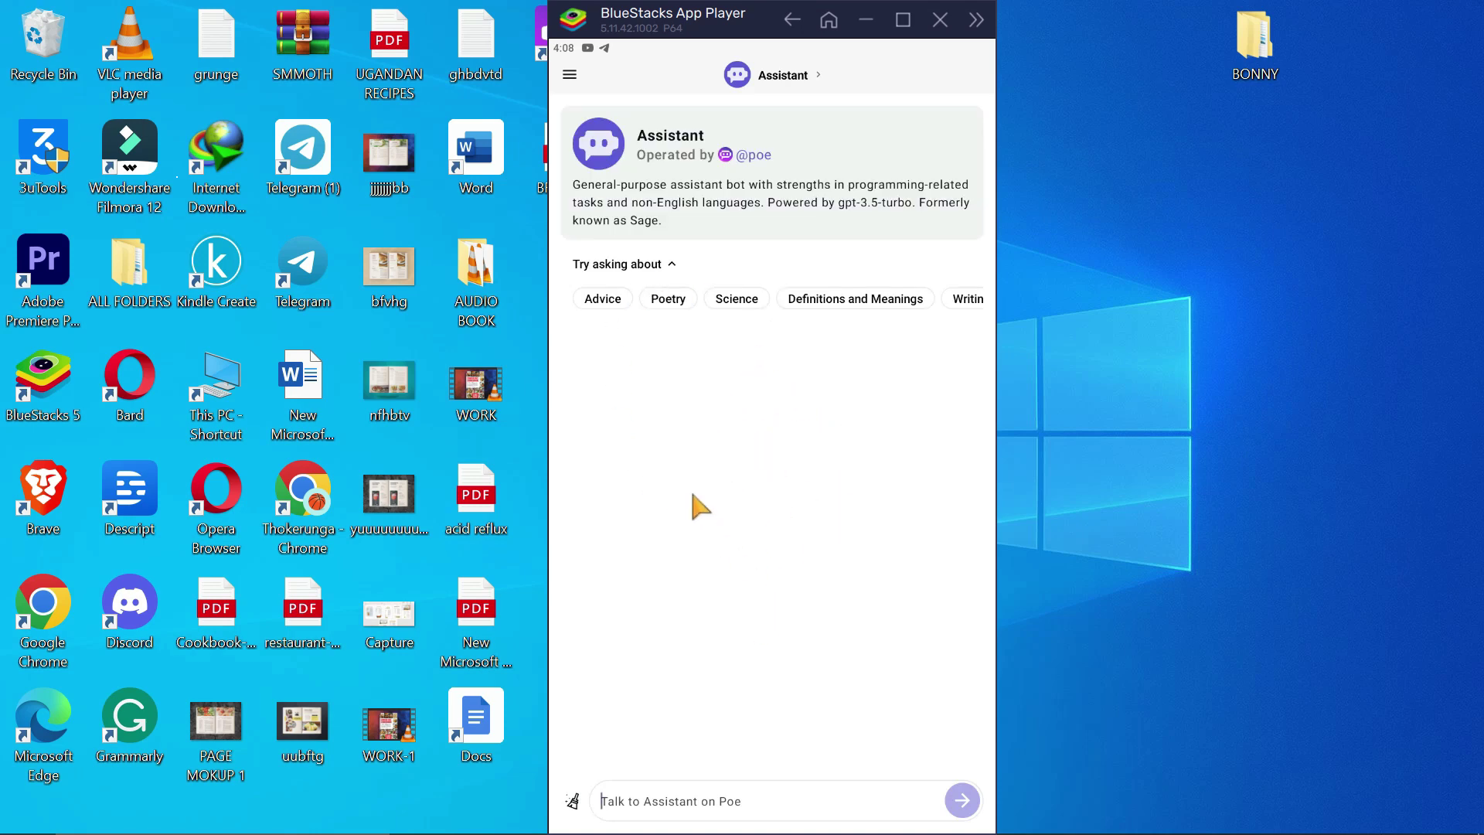
Browse Explore bots from the side menu and open the Midjourney chat.
{"action": "left_click", "coordinate": [569, 74]}
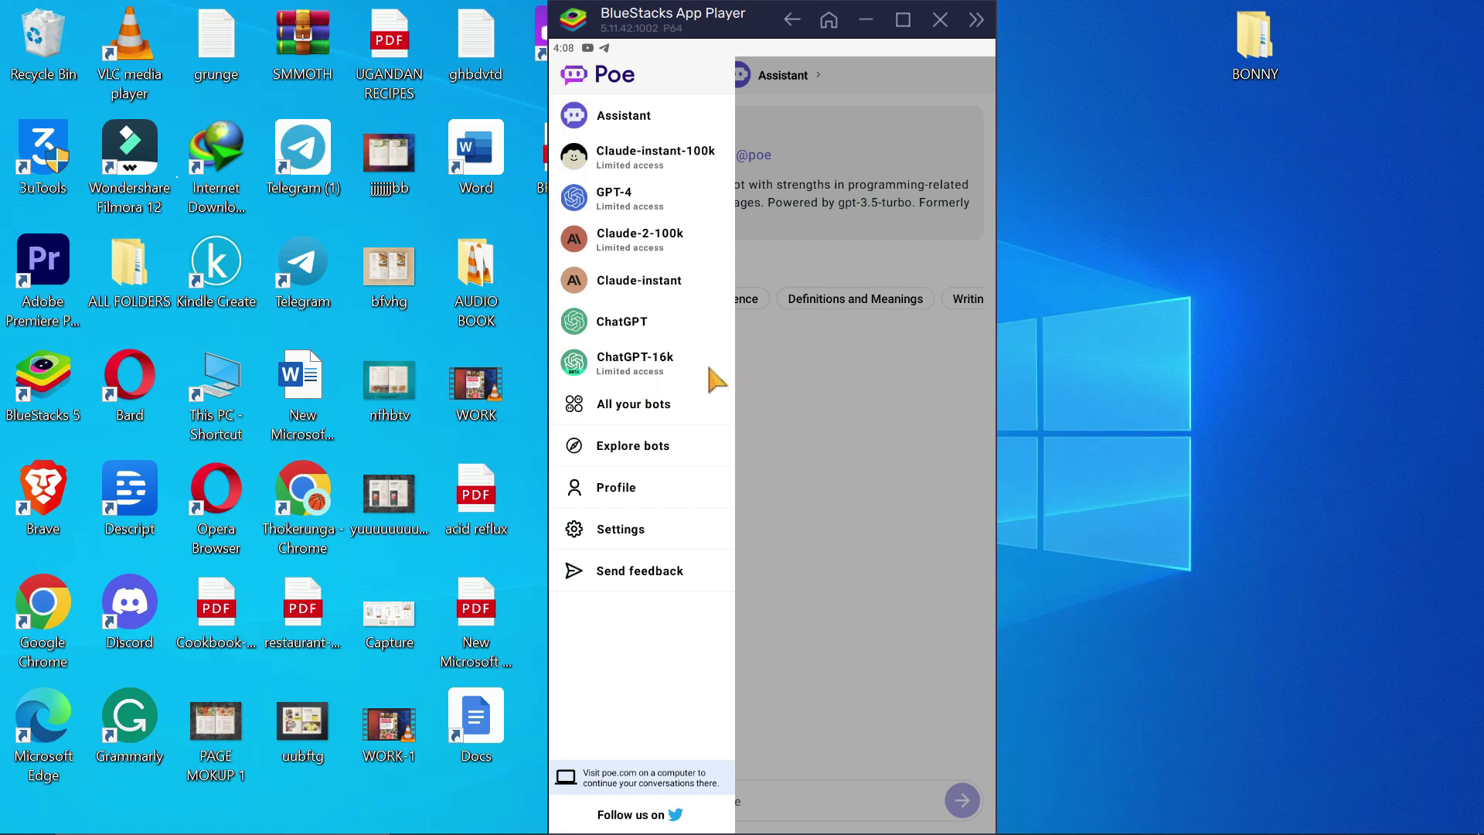
{"action": "left_click", "coordinate": [622, 456]}
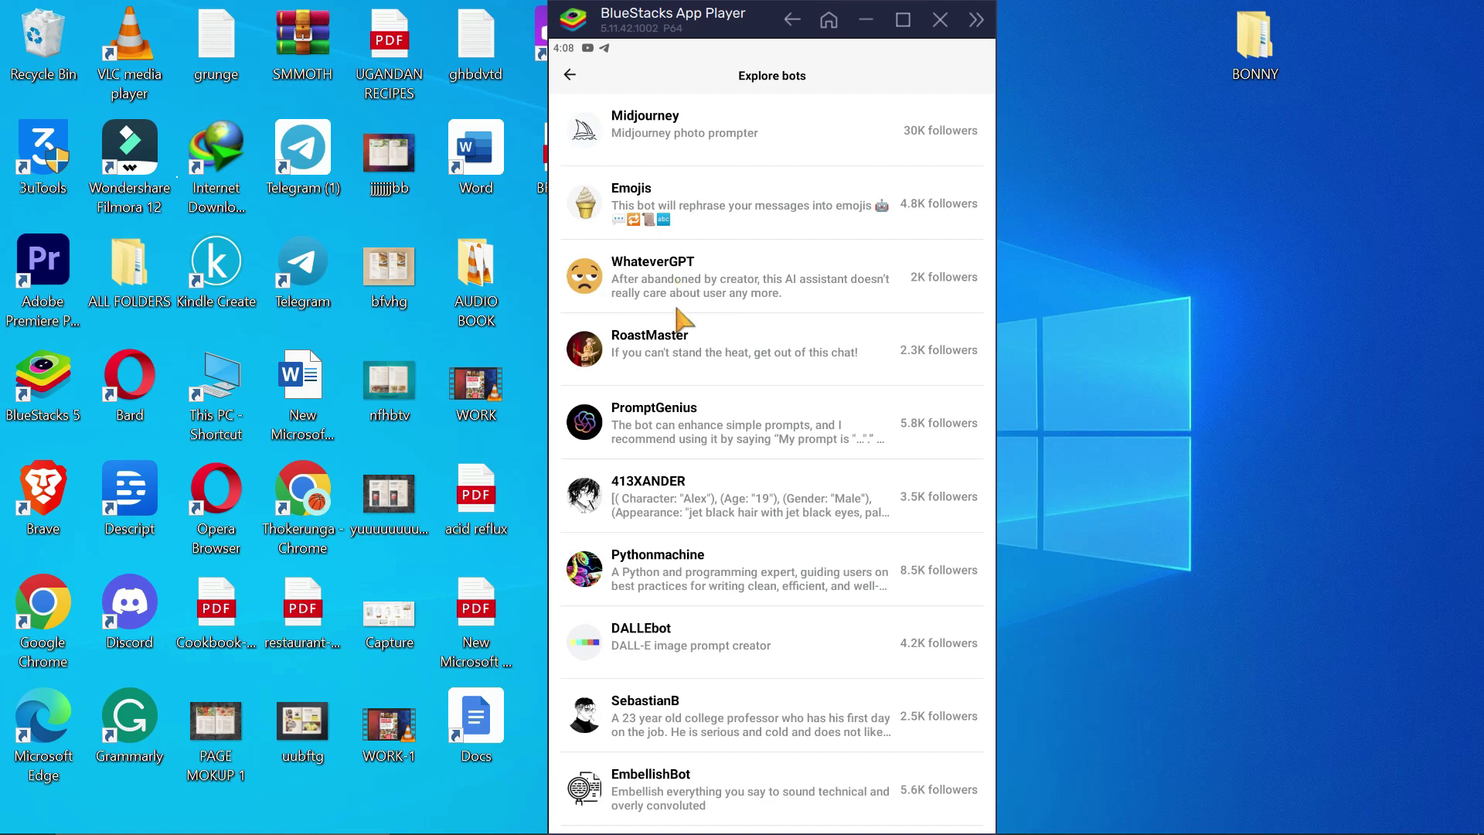
{"action": "scroll", "coordinate": [680, 619], "scroll_direction": "down", "scroll_amount": 3}
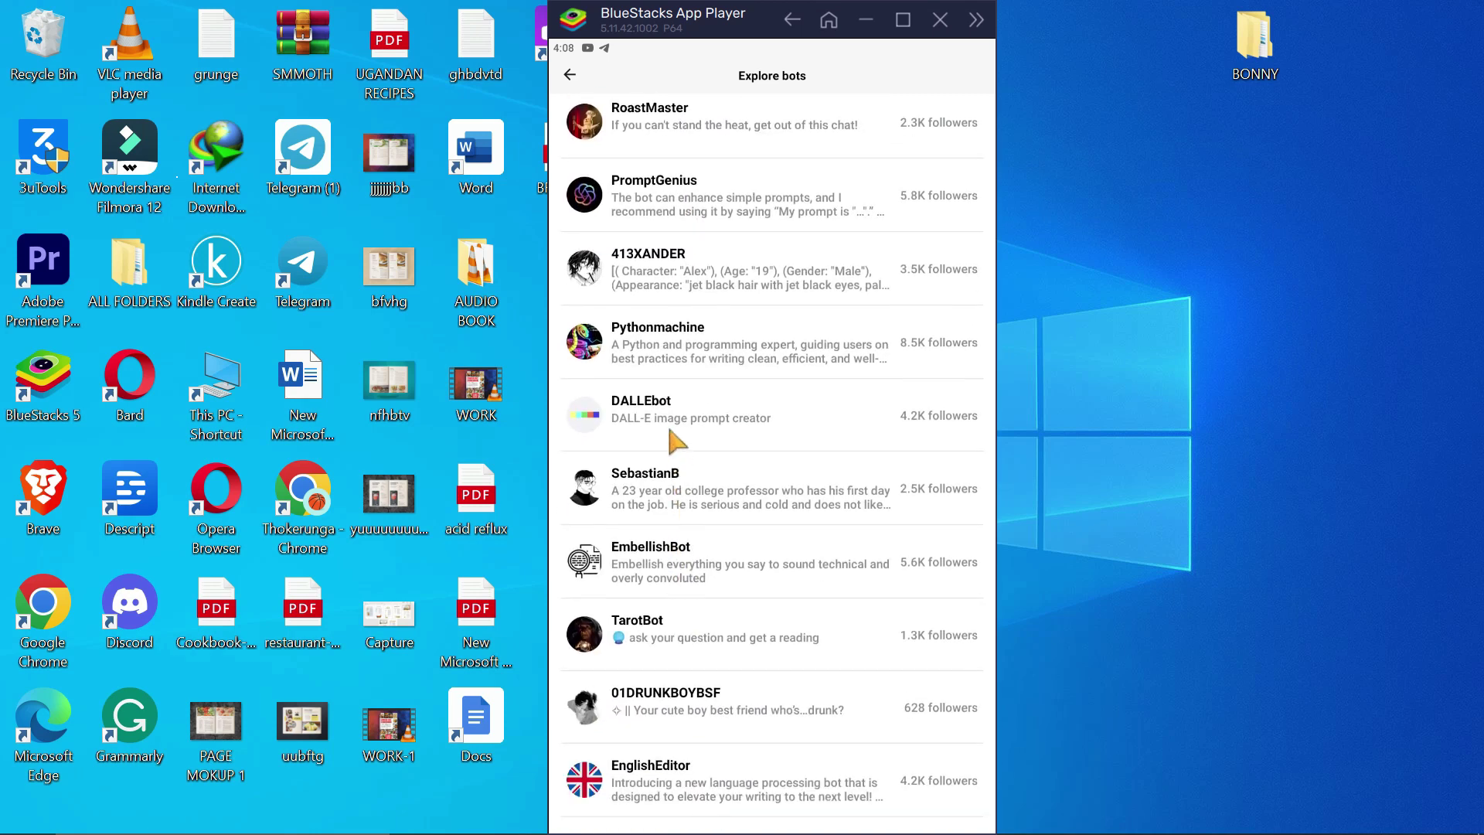
{"action": "scroll", "coordinate": [671, 452], "scroll_direction": "down", "scroll_amount": 4}
{"action": "scroll", "coordinate": [666, 452], "scroll_direction": "up", "scroll_amount": 7}
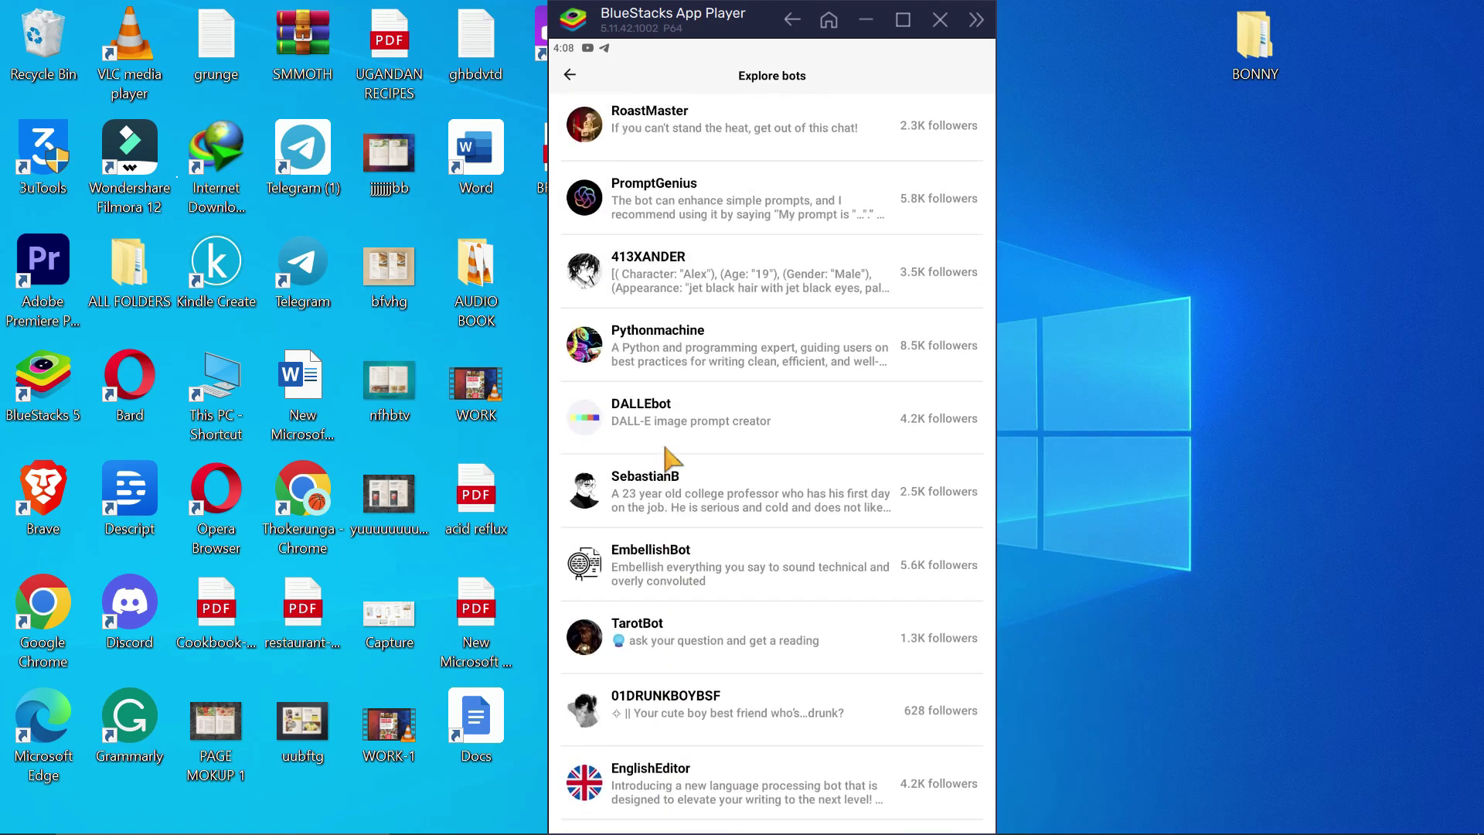
{"action": "left_click", "coordinate": [663, 128]}
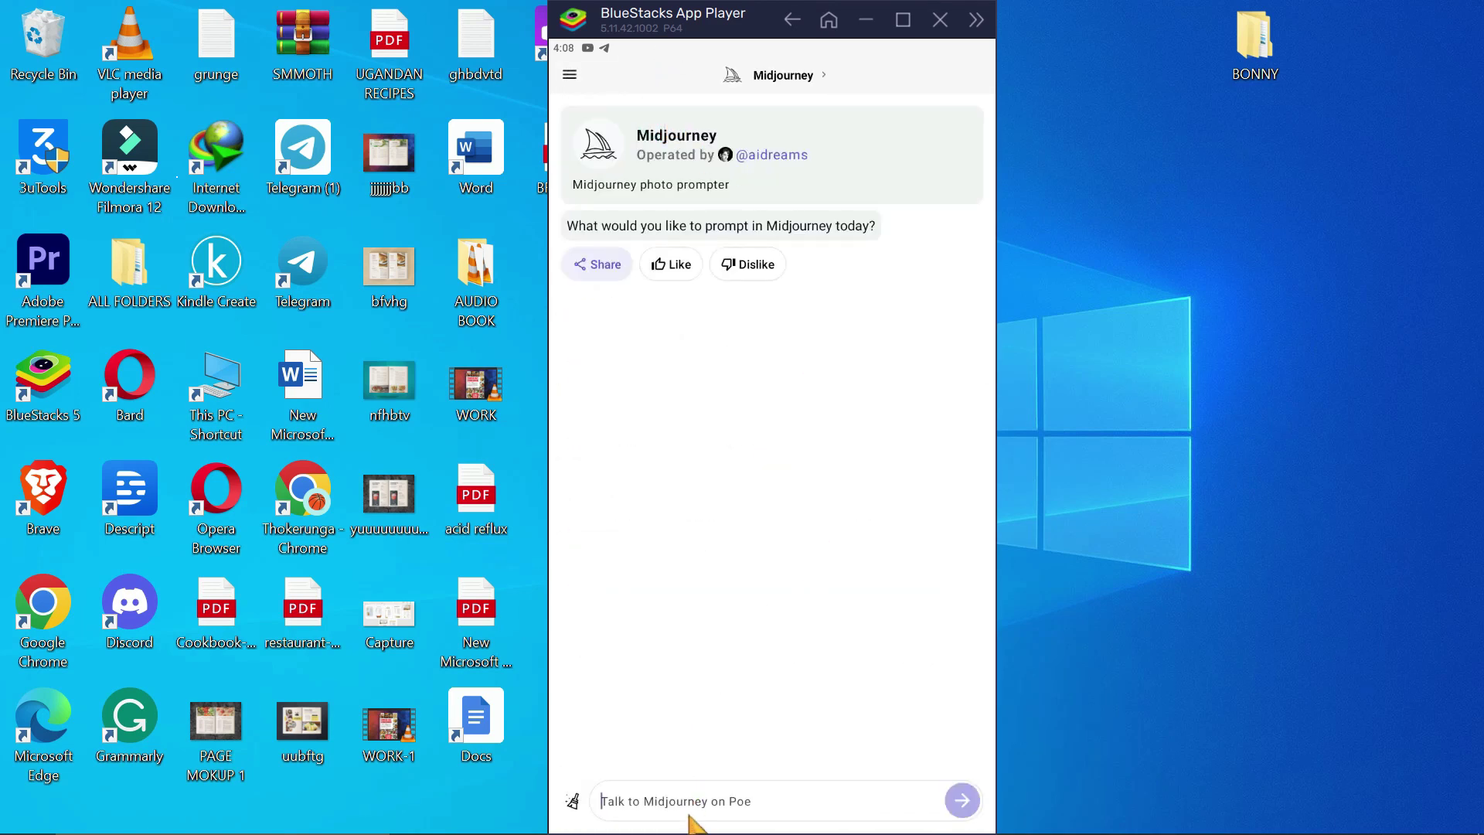
Switch through the bot list to GPT-4, then to Claude-2-100k.
{"action": "left_click", "coordinate": [572, 74]}
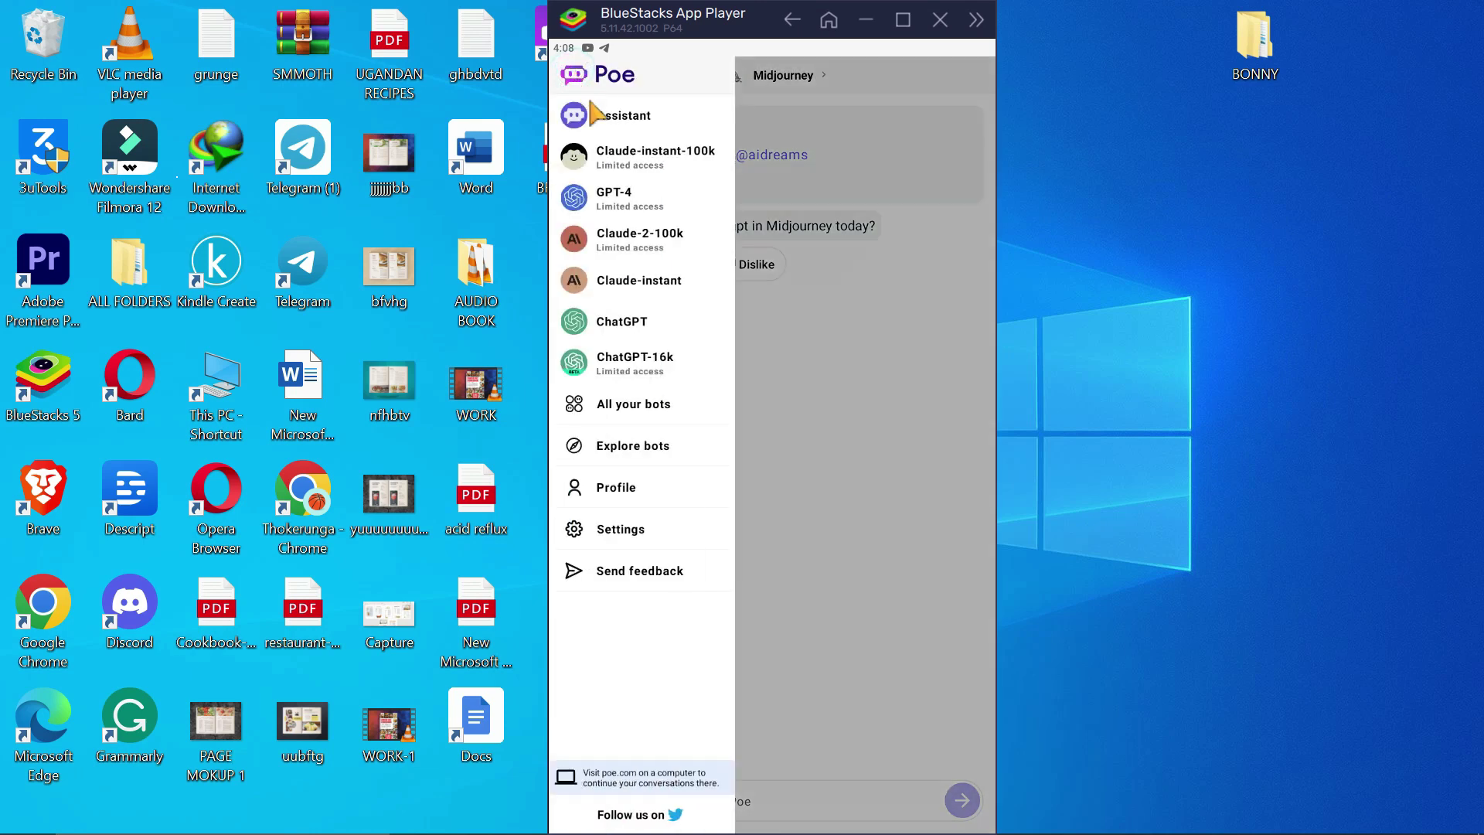
{"action": "left_click", "coordinate": [611, 200]}
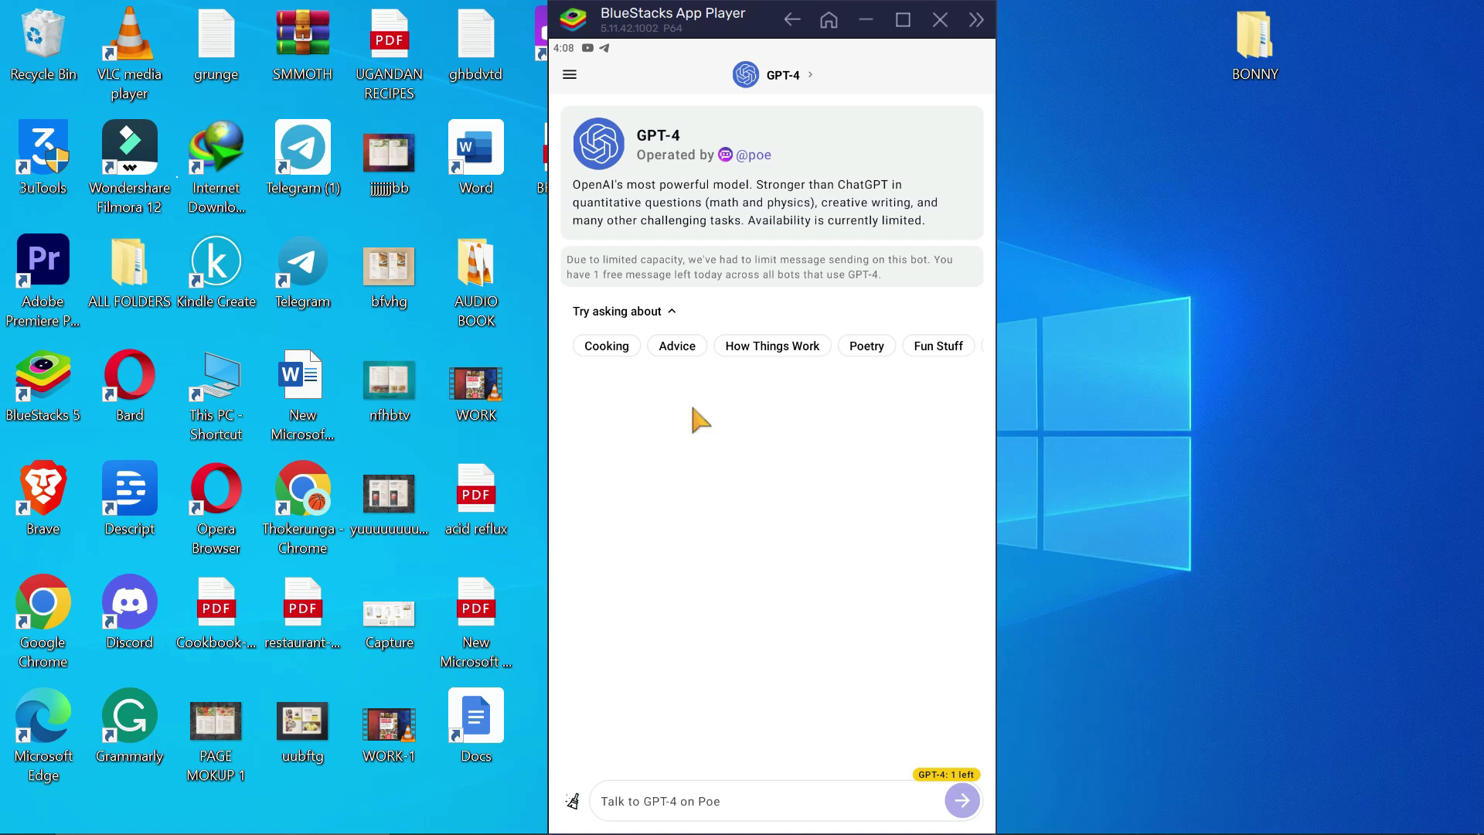
{"action": "left_click", "coordinate": [569, 74]}
{"action": "left_click", "coordinate": [629, 239]}
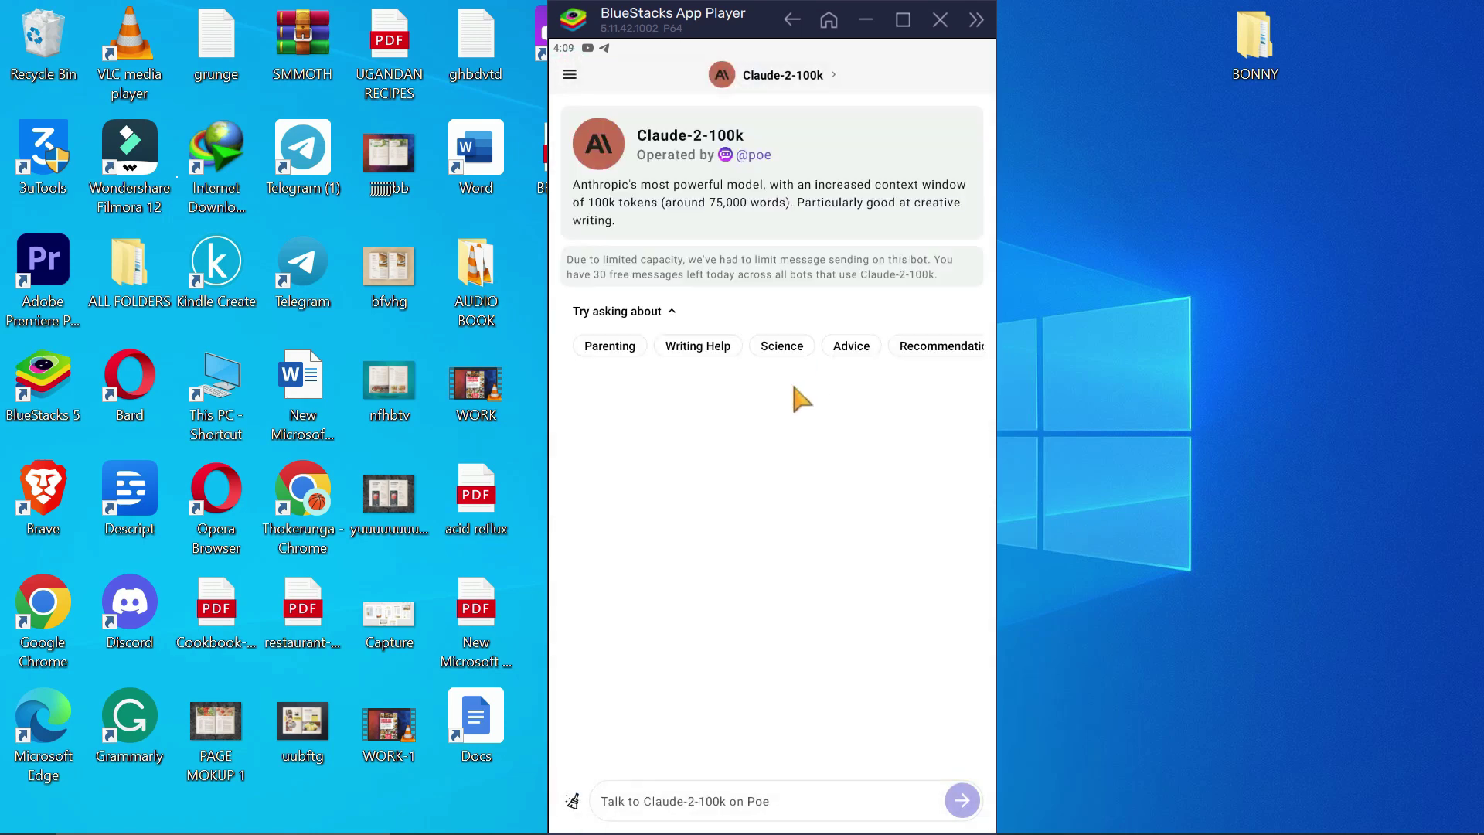
Paste and send the Mediterranean diet prompt to Claude-2-100k, then scroll through its outline reply.
{"action": "left_click", "coordinate": [701, 804]}
{"action": "type", "text": "WRITE A TABLE OF CONTENT FOR A MEDITERRANEAN DIET FOR BEGINNERS"}
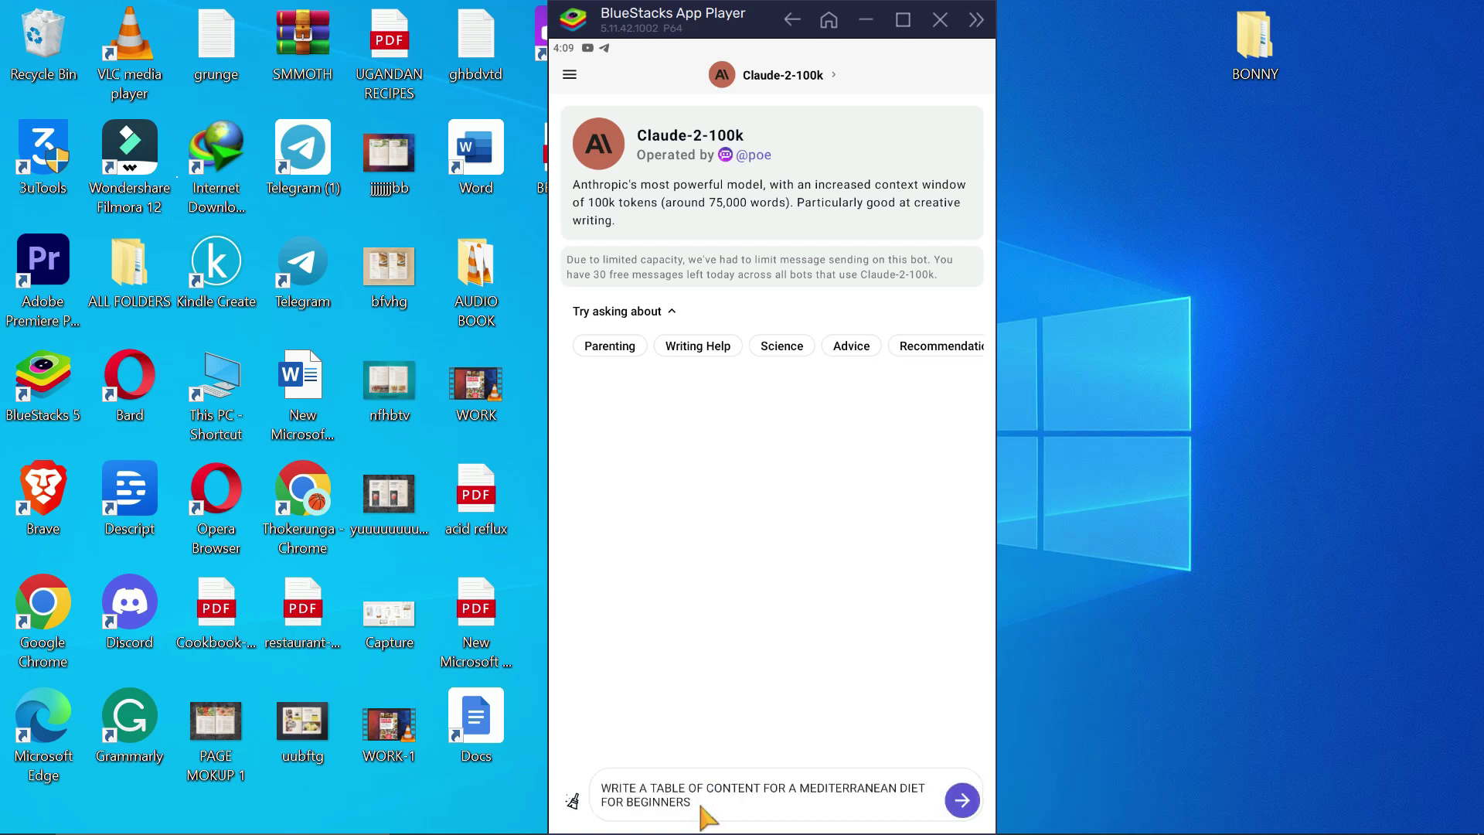
{"action": "left_click", "coordinate": [960, 804]}
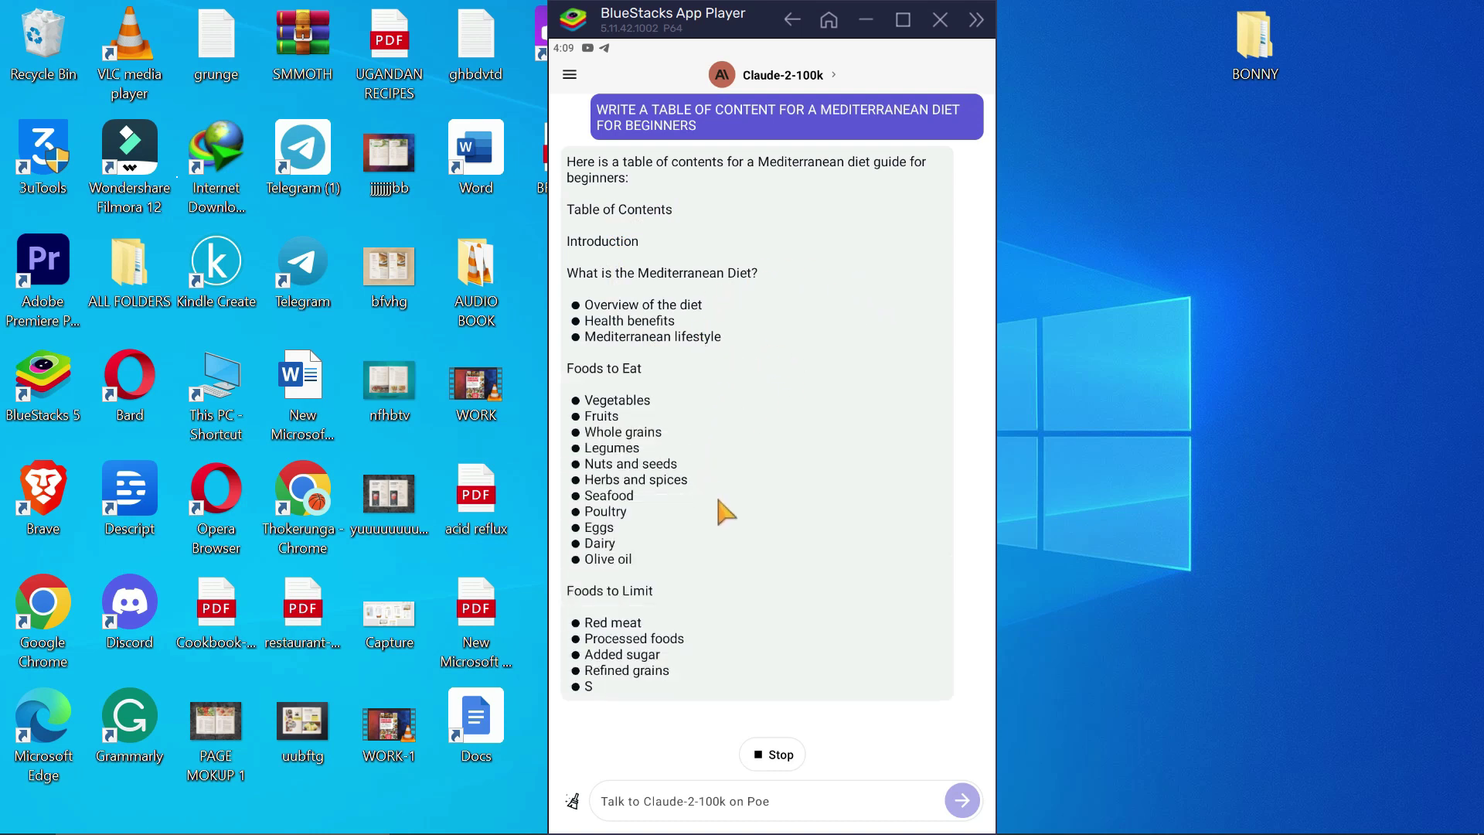
{"action": "scroll", "coordinate": [723, 508], "scroll_direction": "down", "scroll_amount": 6}
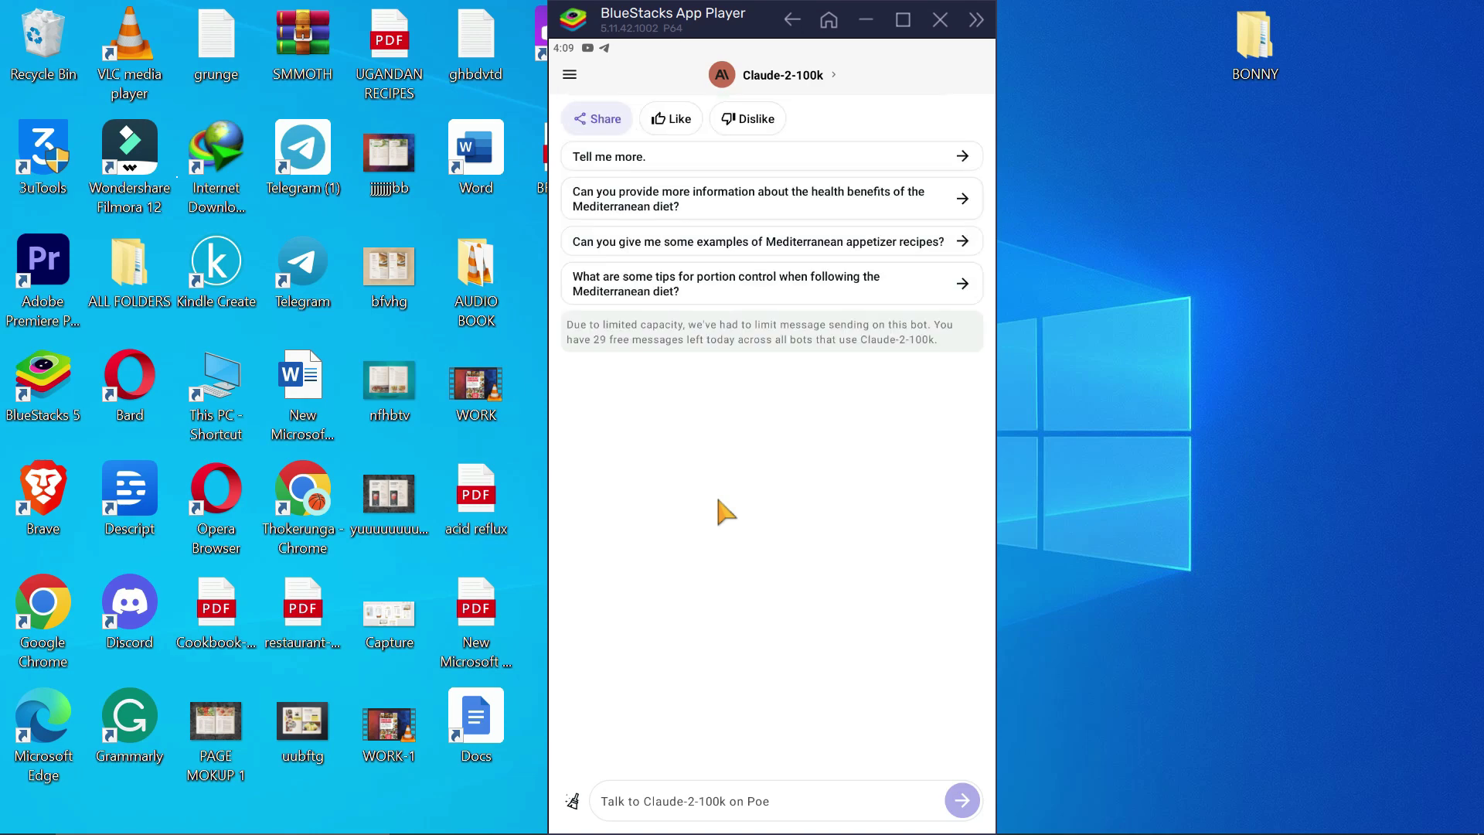
{"action": "scroll", "coordinate": [723, 511], "scroll_direction": "up", "scroll_amount": 6}
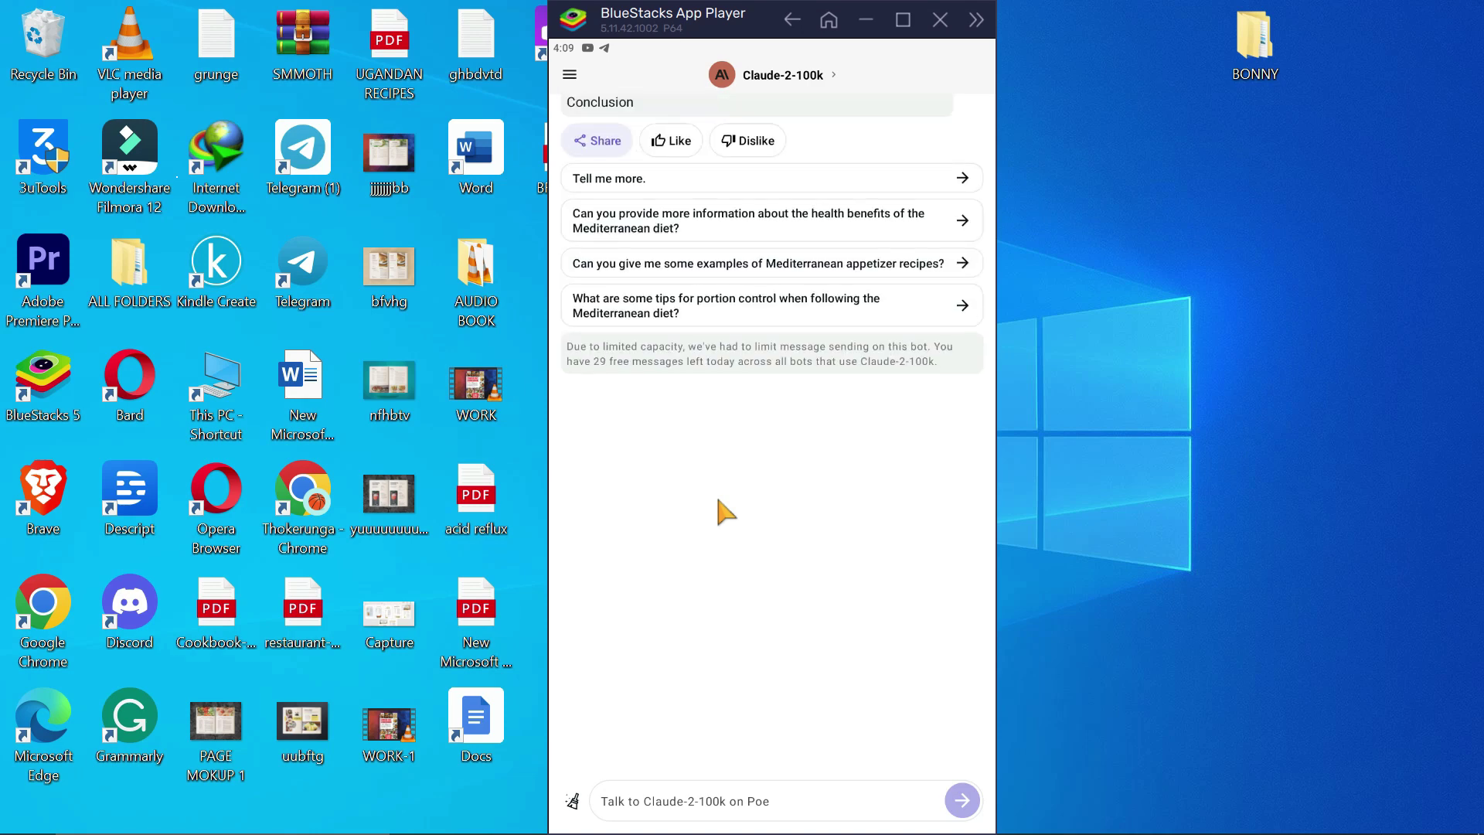
{"action": "scroll", "coordinate": [725, 510], "scroll_direction": "up", "scroll_amount": 3}
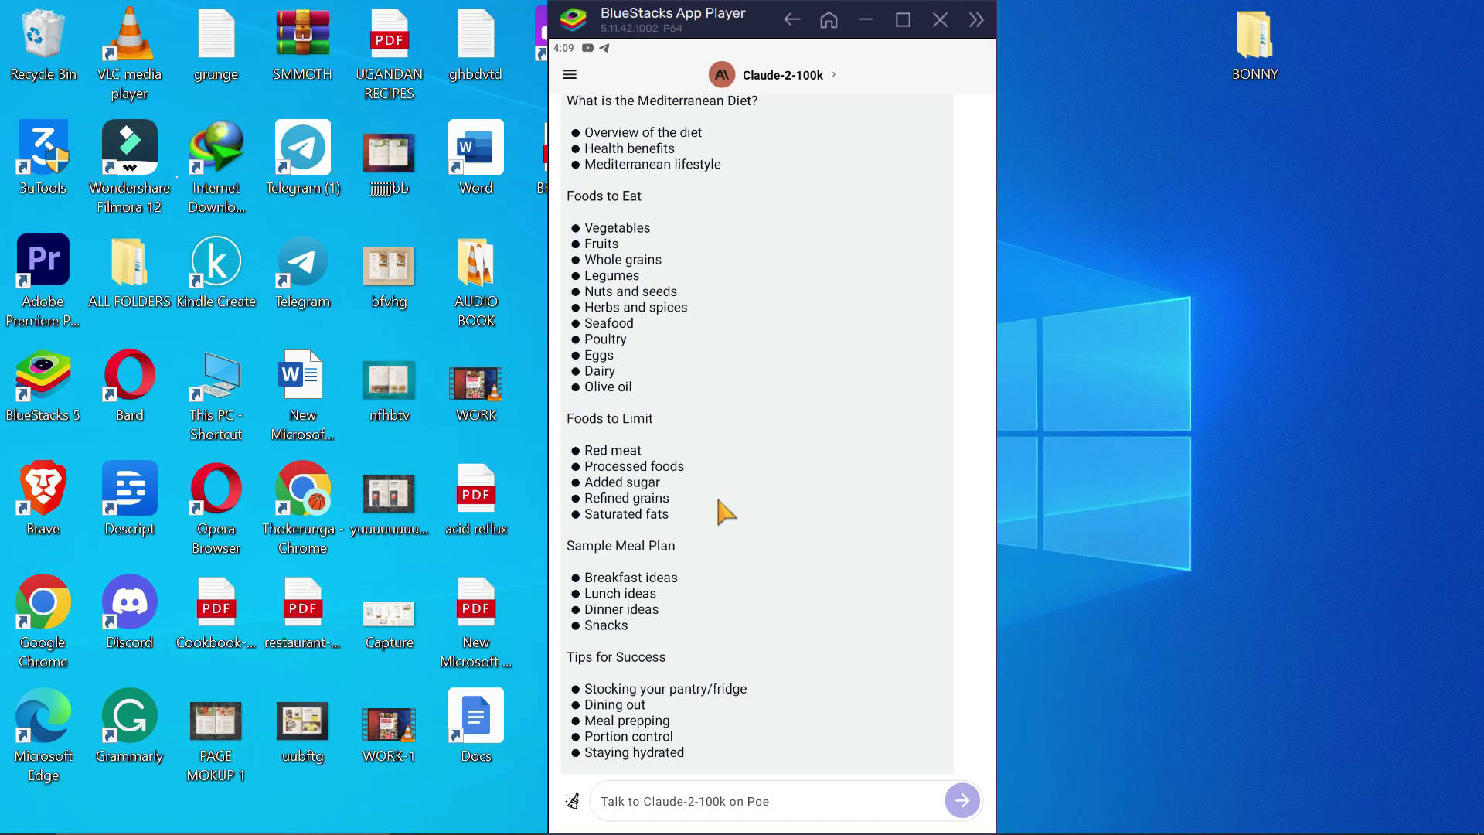
{"action": "scroll", "coordinate": [725, 510], "scroll_direction": "up", "scroll_amount": 3}
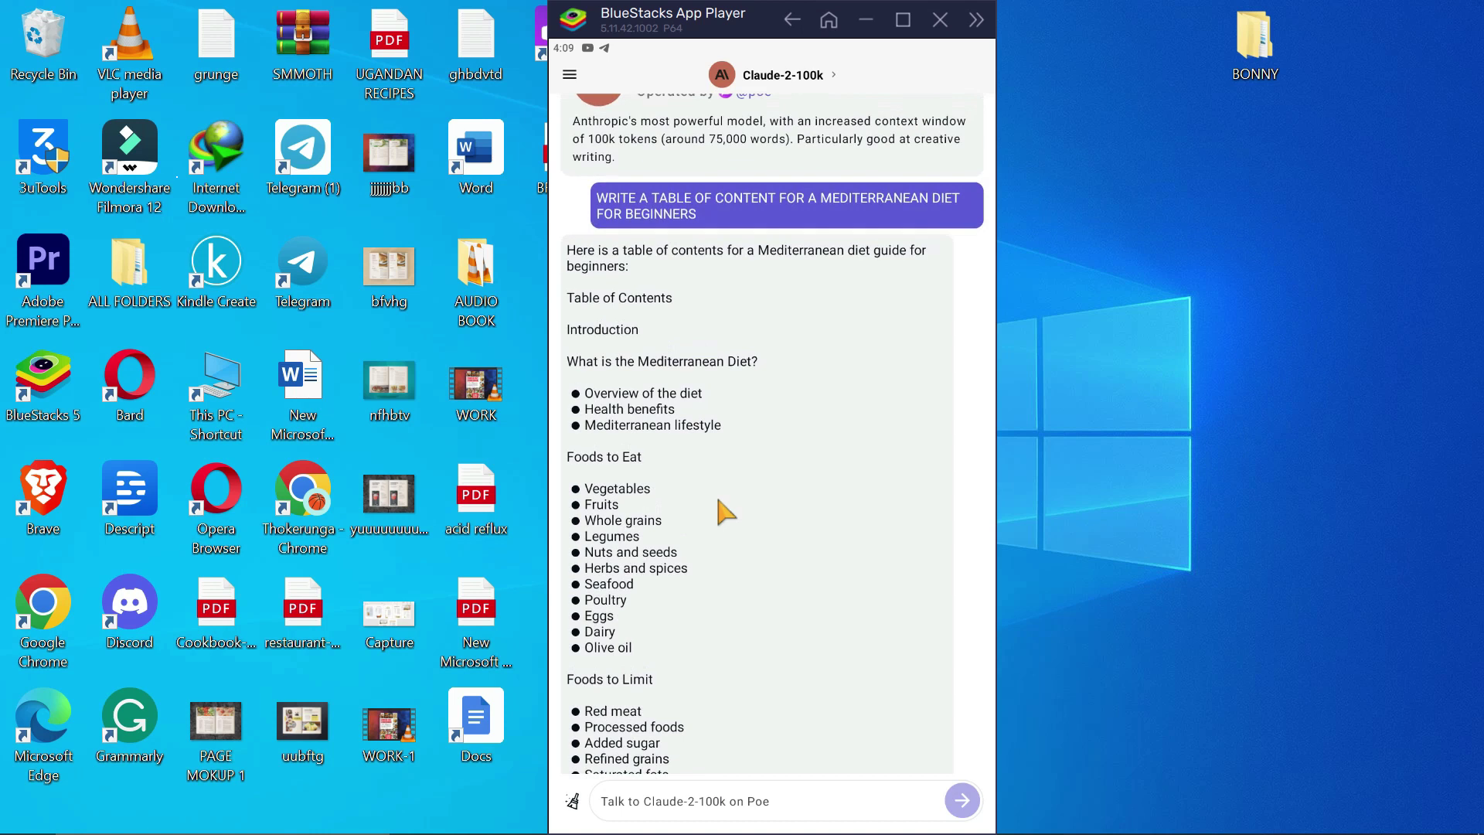